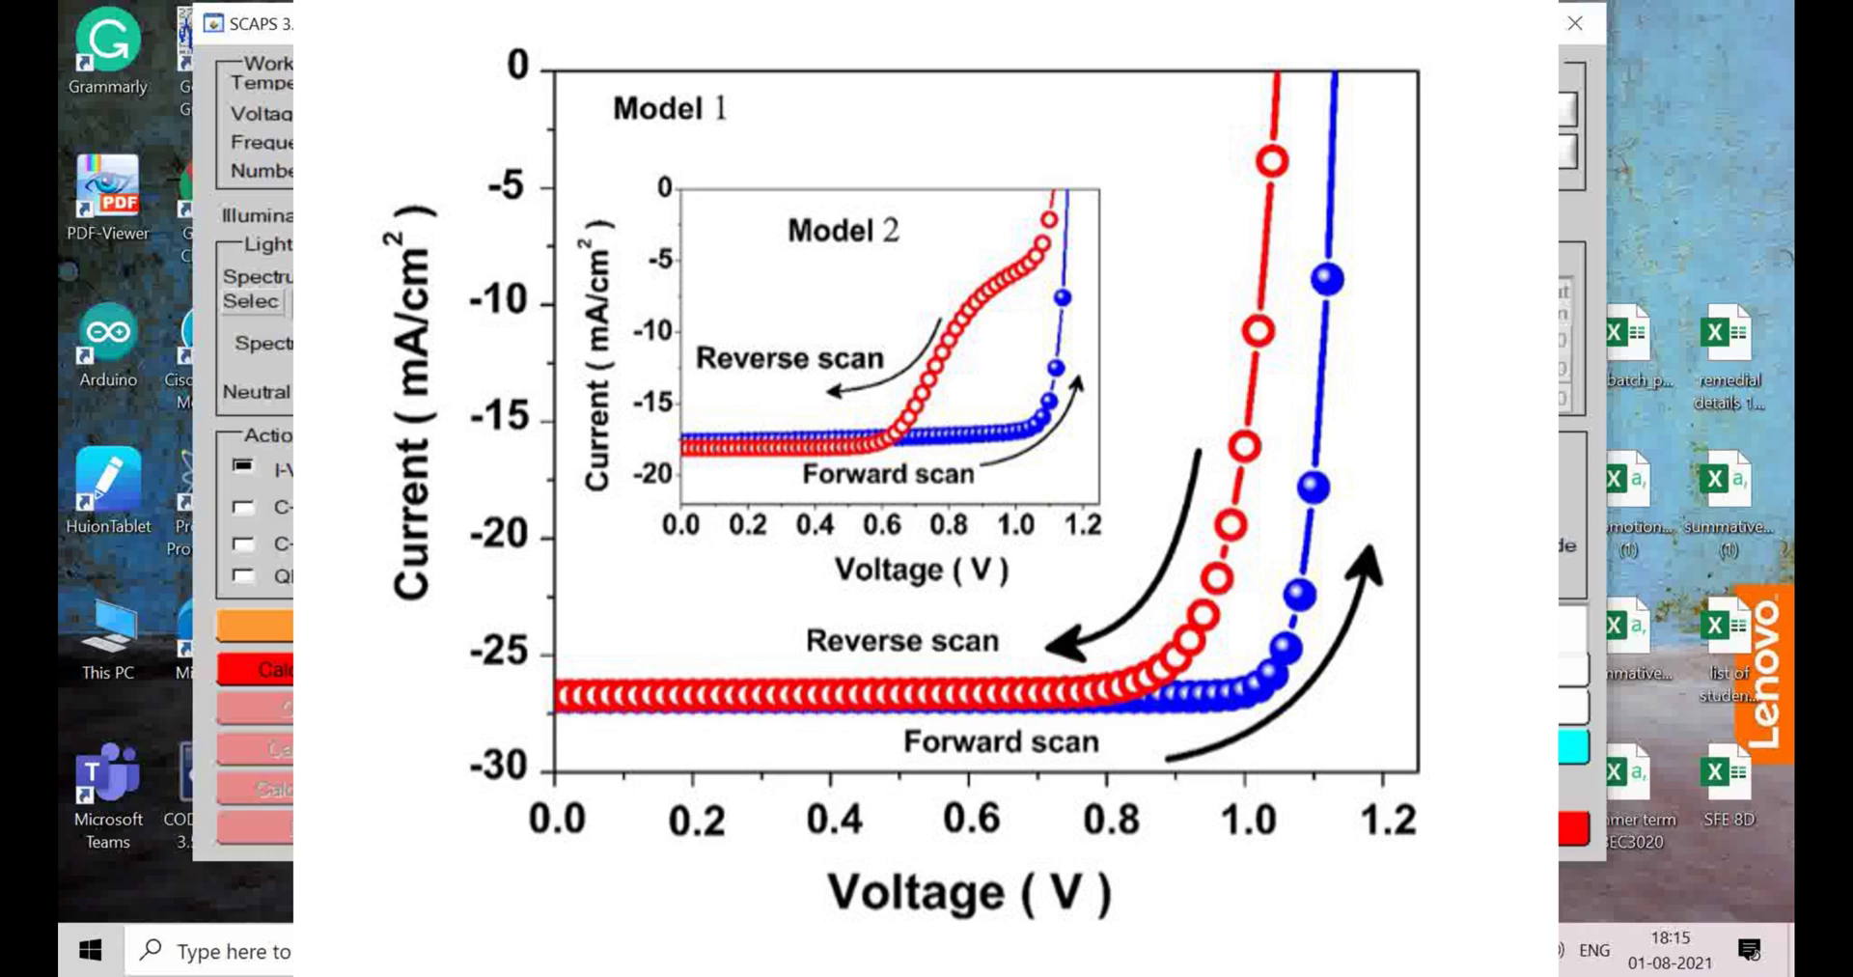
drag(1351, 473, 1284, 473)
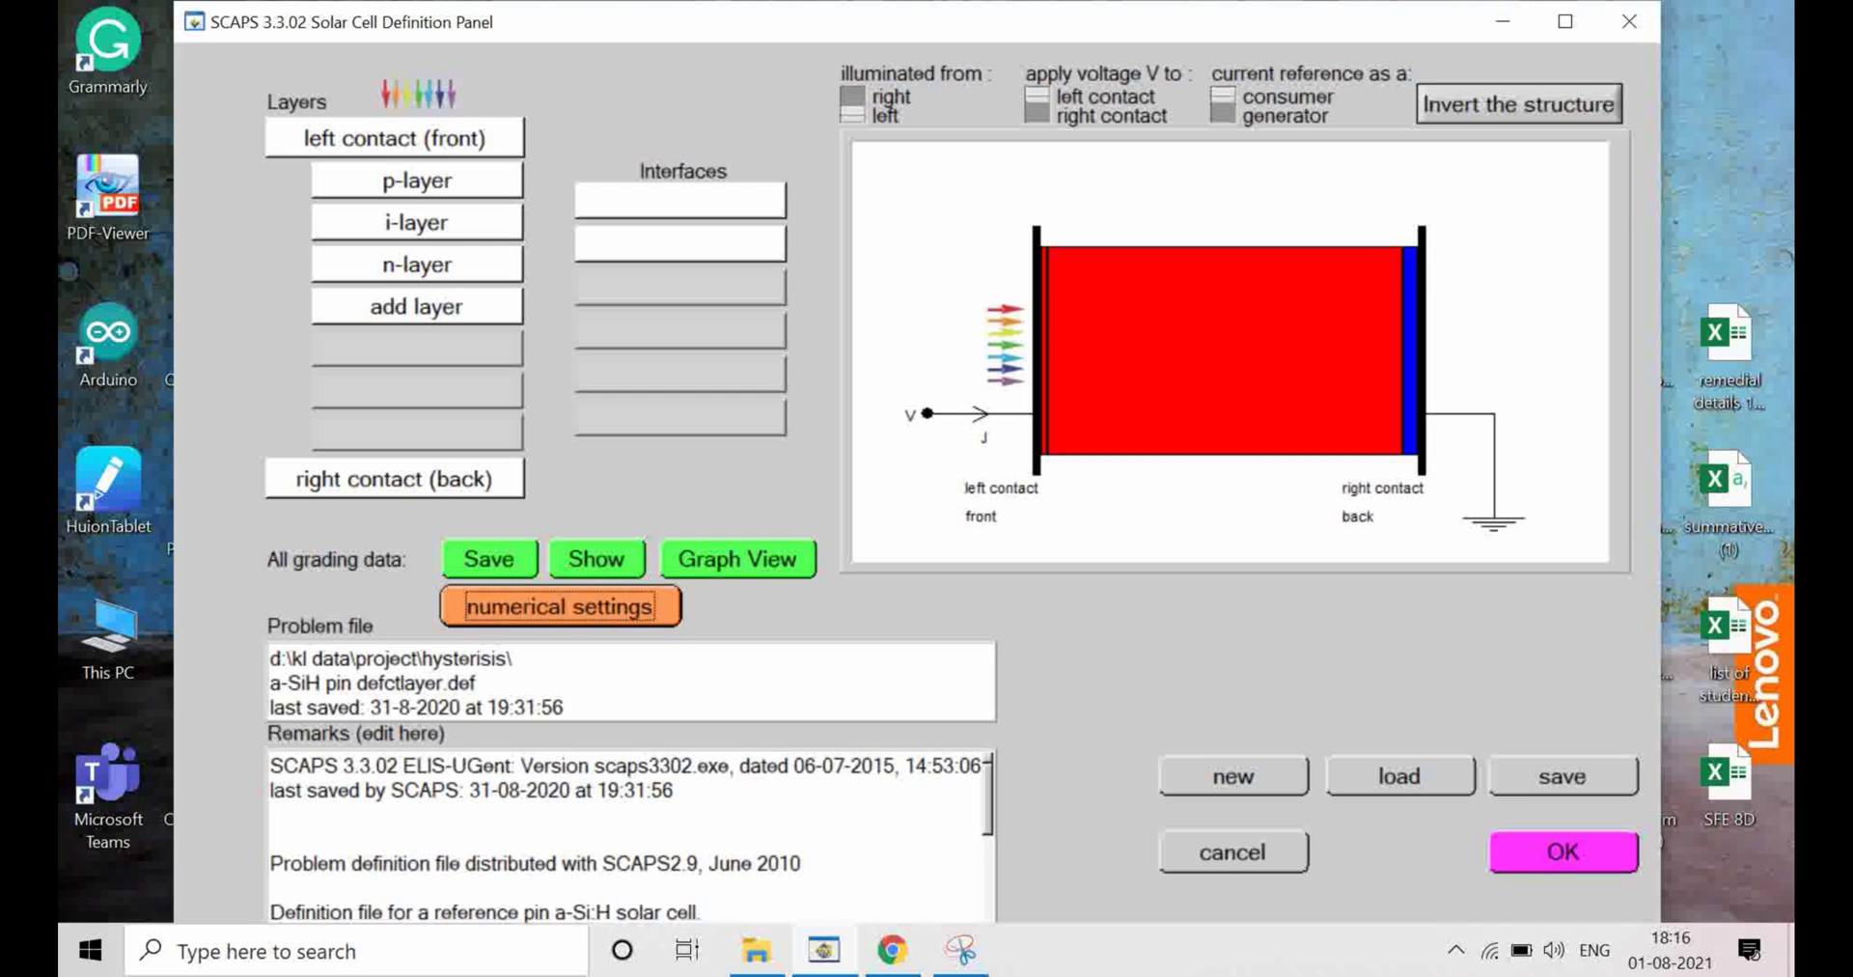
Set the p-layer's Defect 1 type to Single Acceptor (-/0), keep Nt grading uniform, and accept the layer.
click(416, 180)
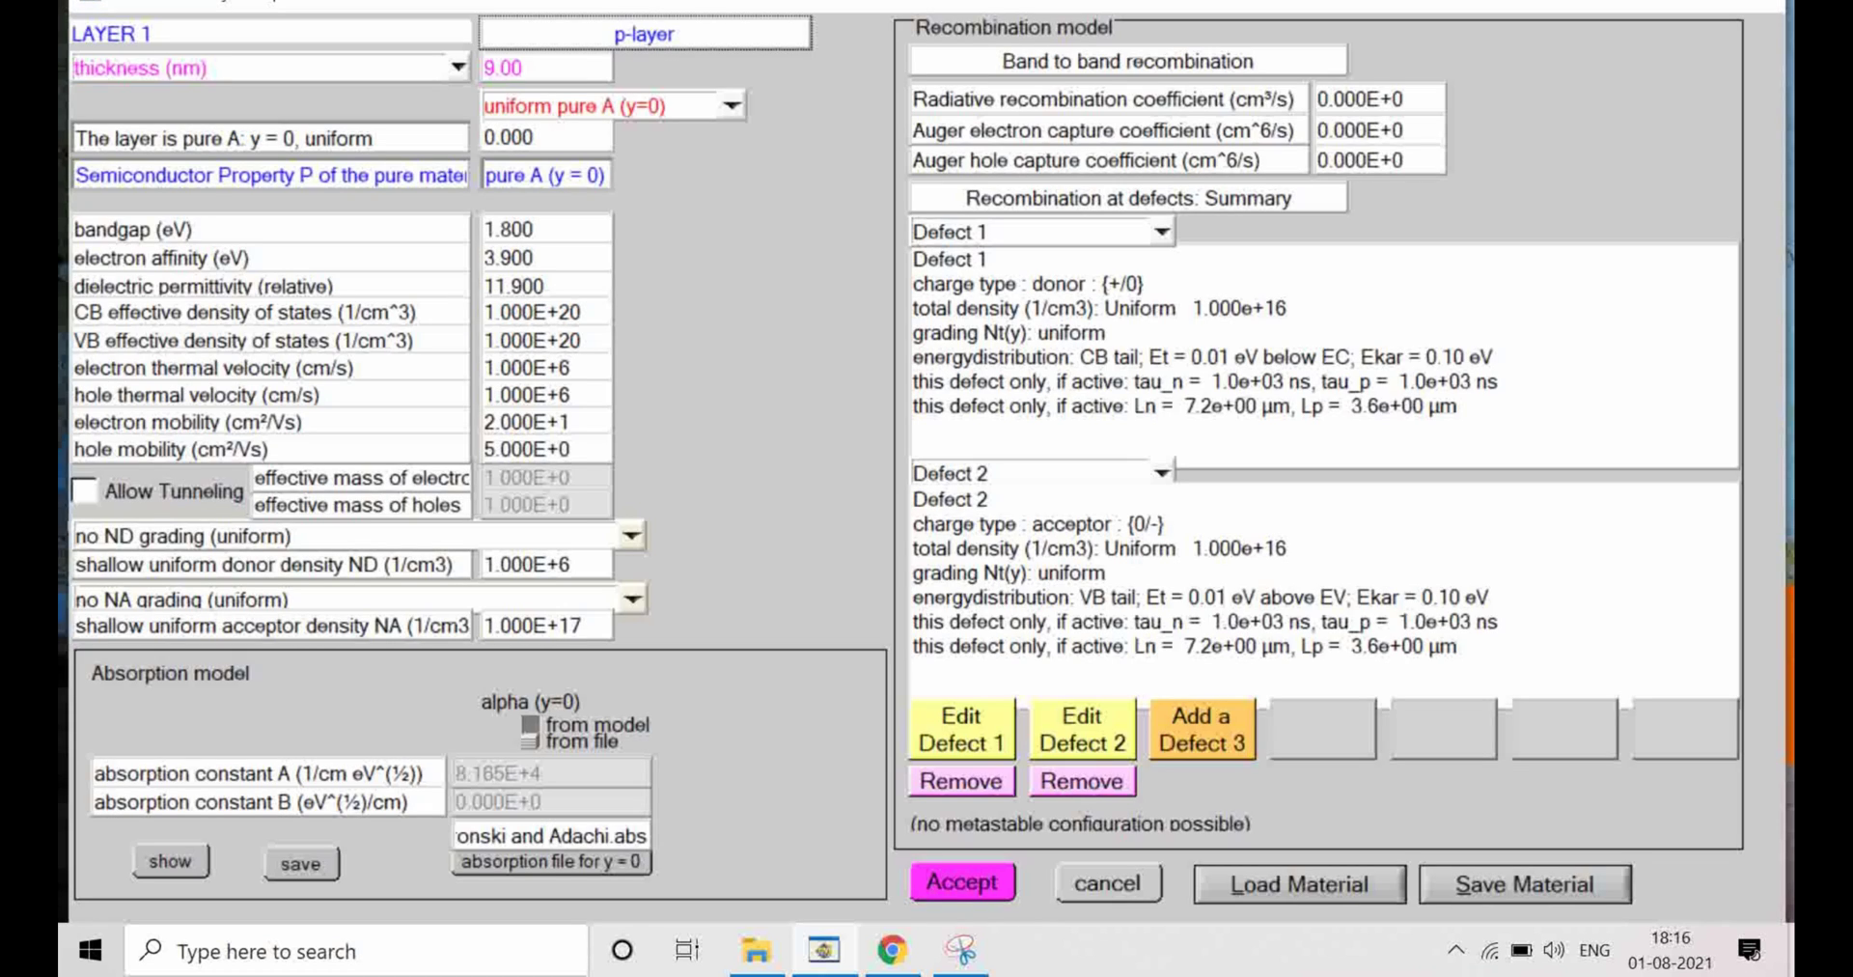
double_click(1163, 357)
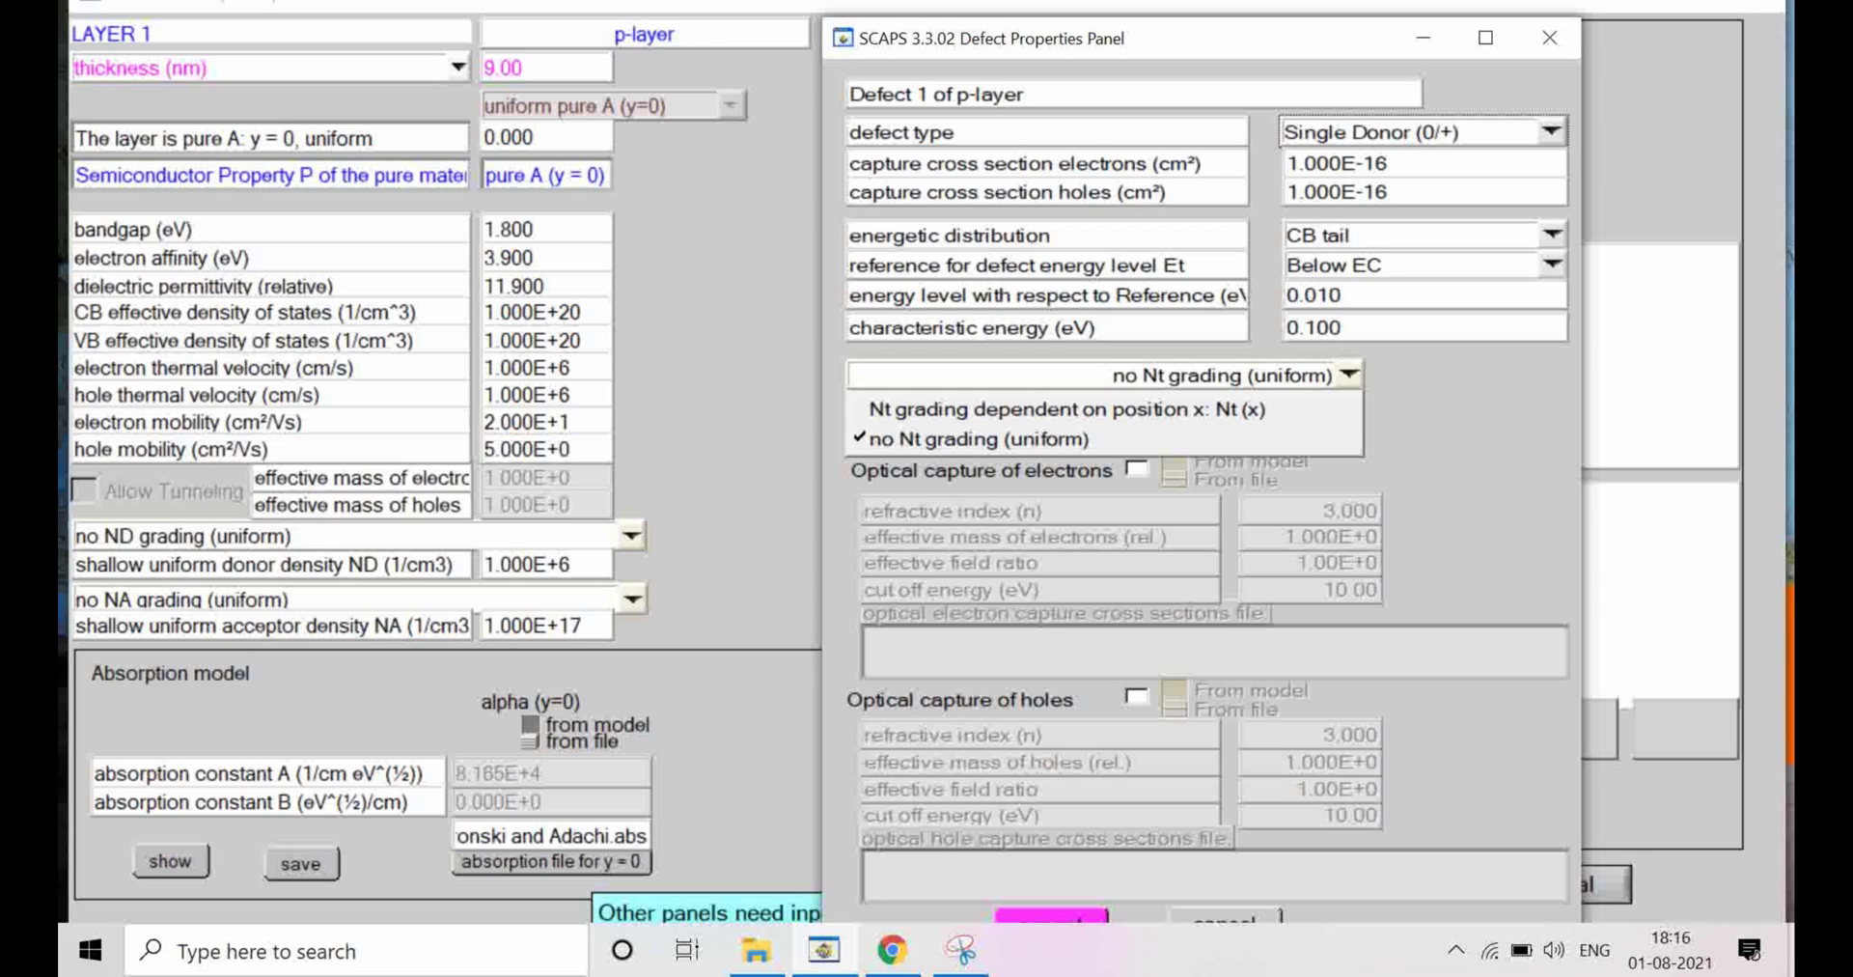
click(979, 439)
click(1422, 131)
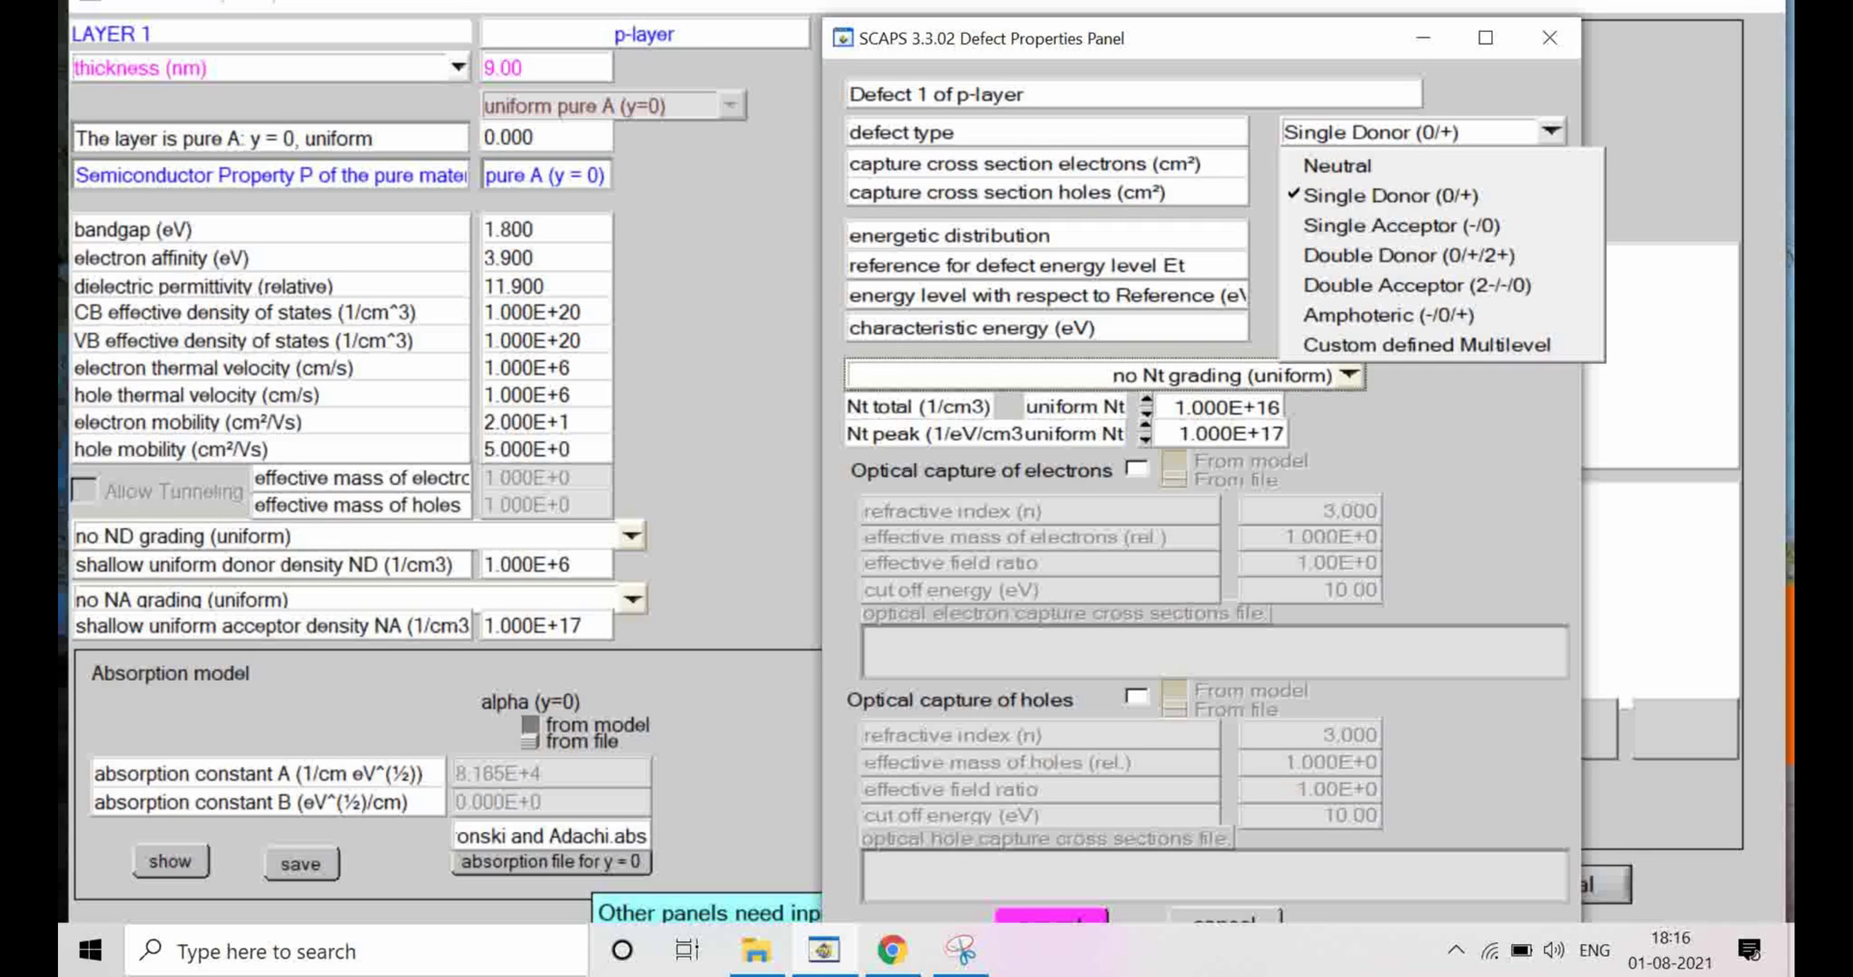
click(1422, 225)
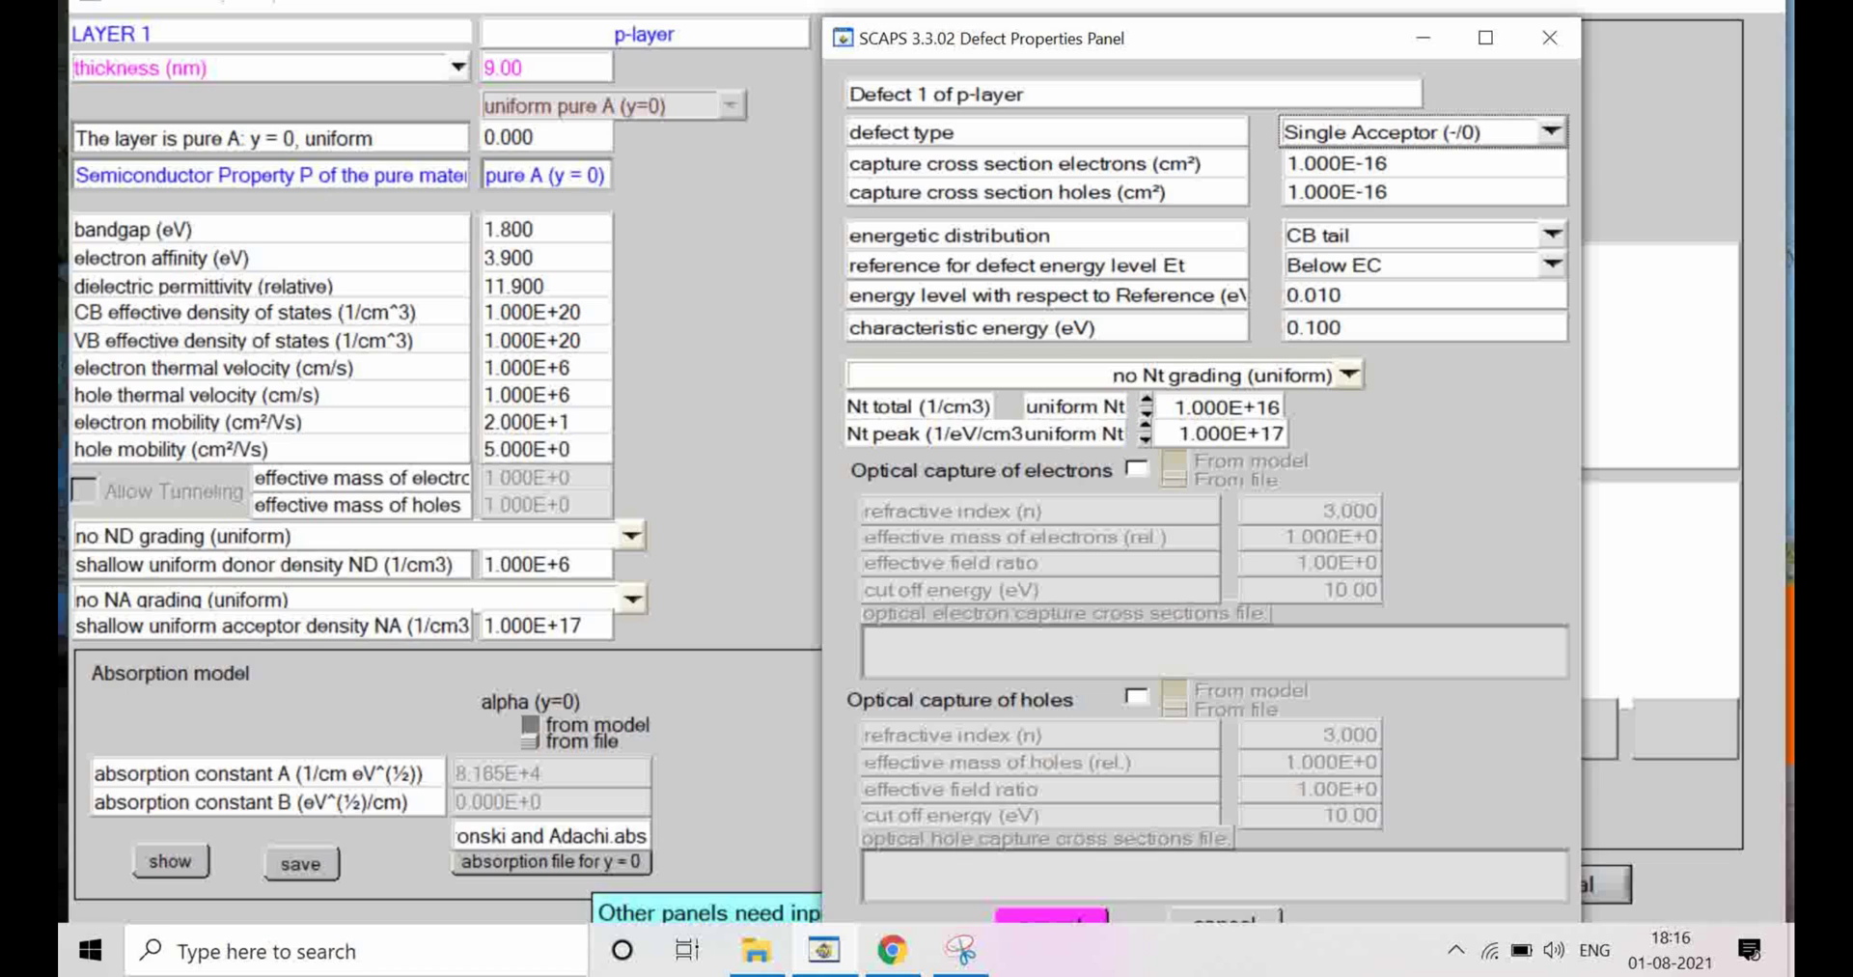
click(1051, 915)
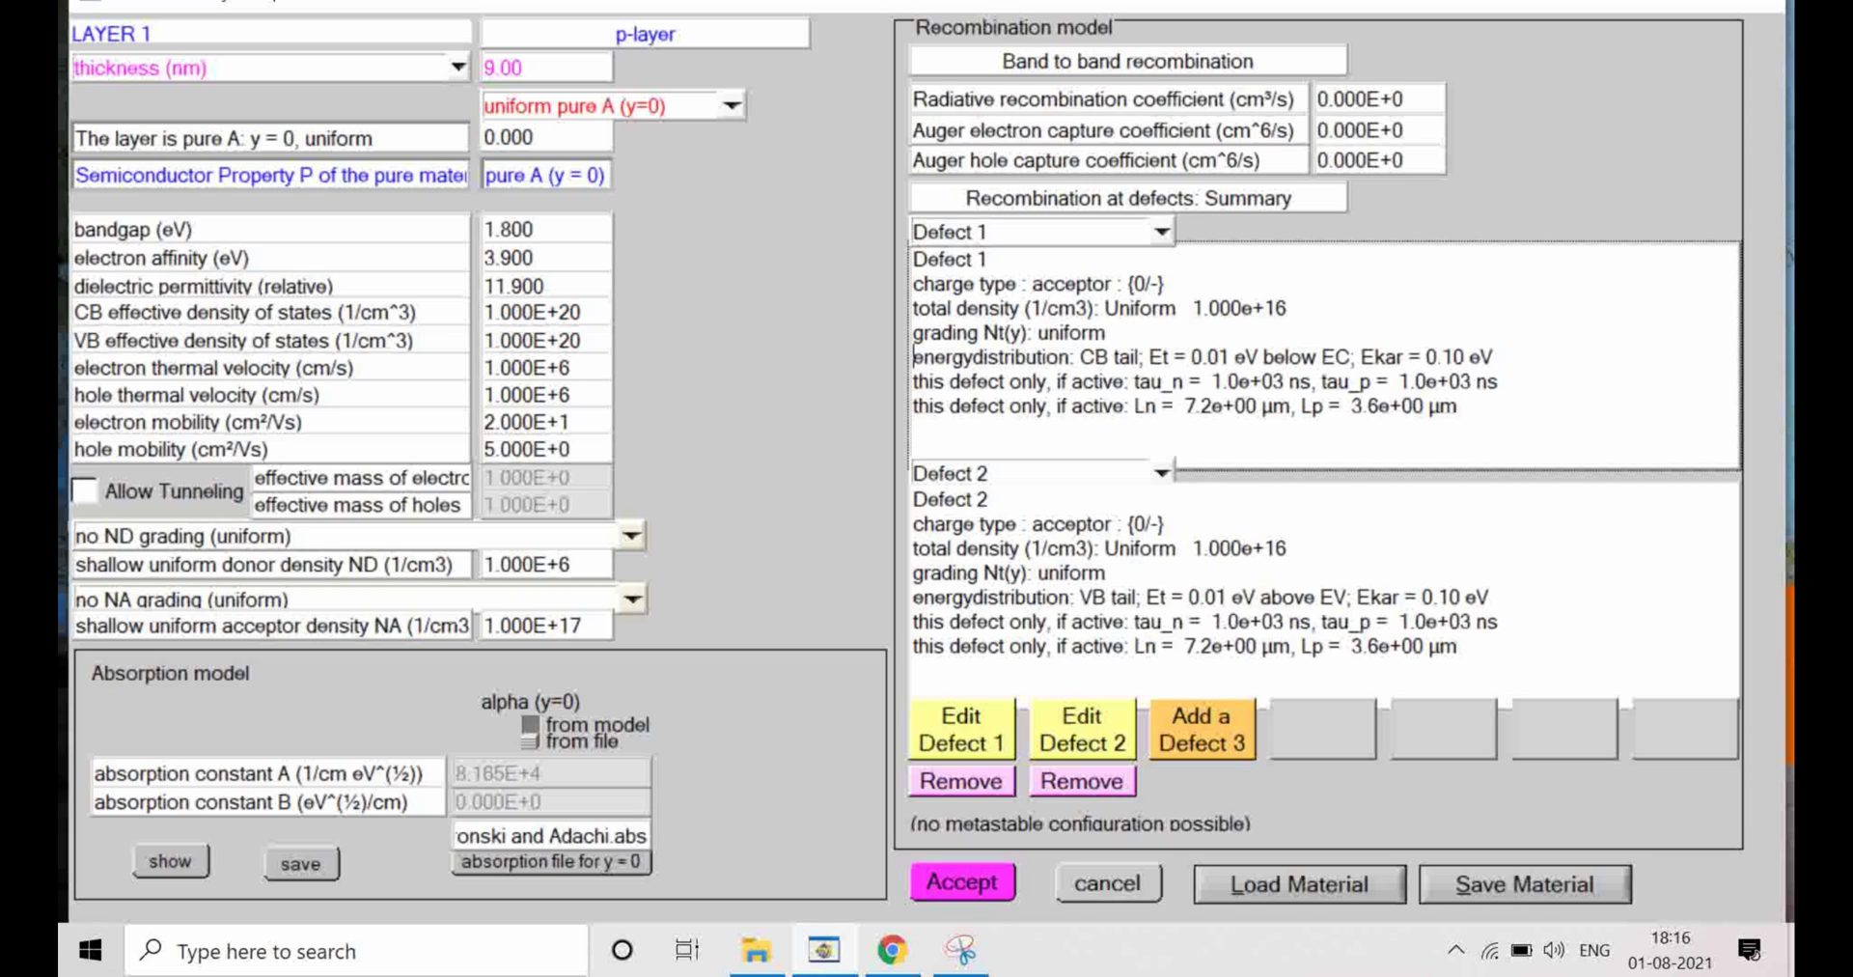
click(962, 881)
Change the n-layer's Defect 1 type to Single Donor (0/+) and accept the layer.
click(405, 265)
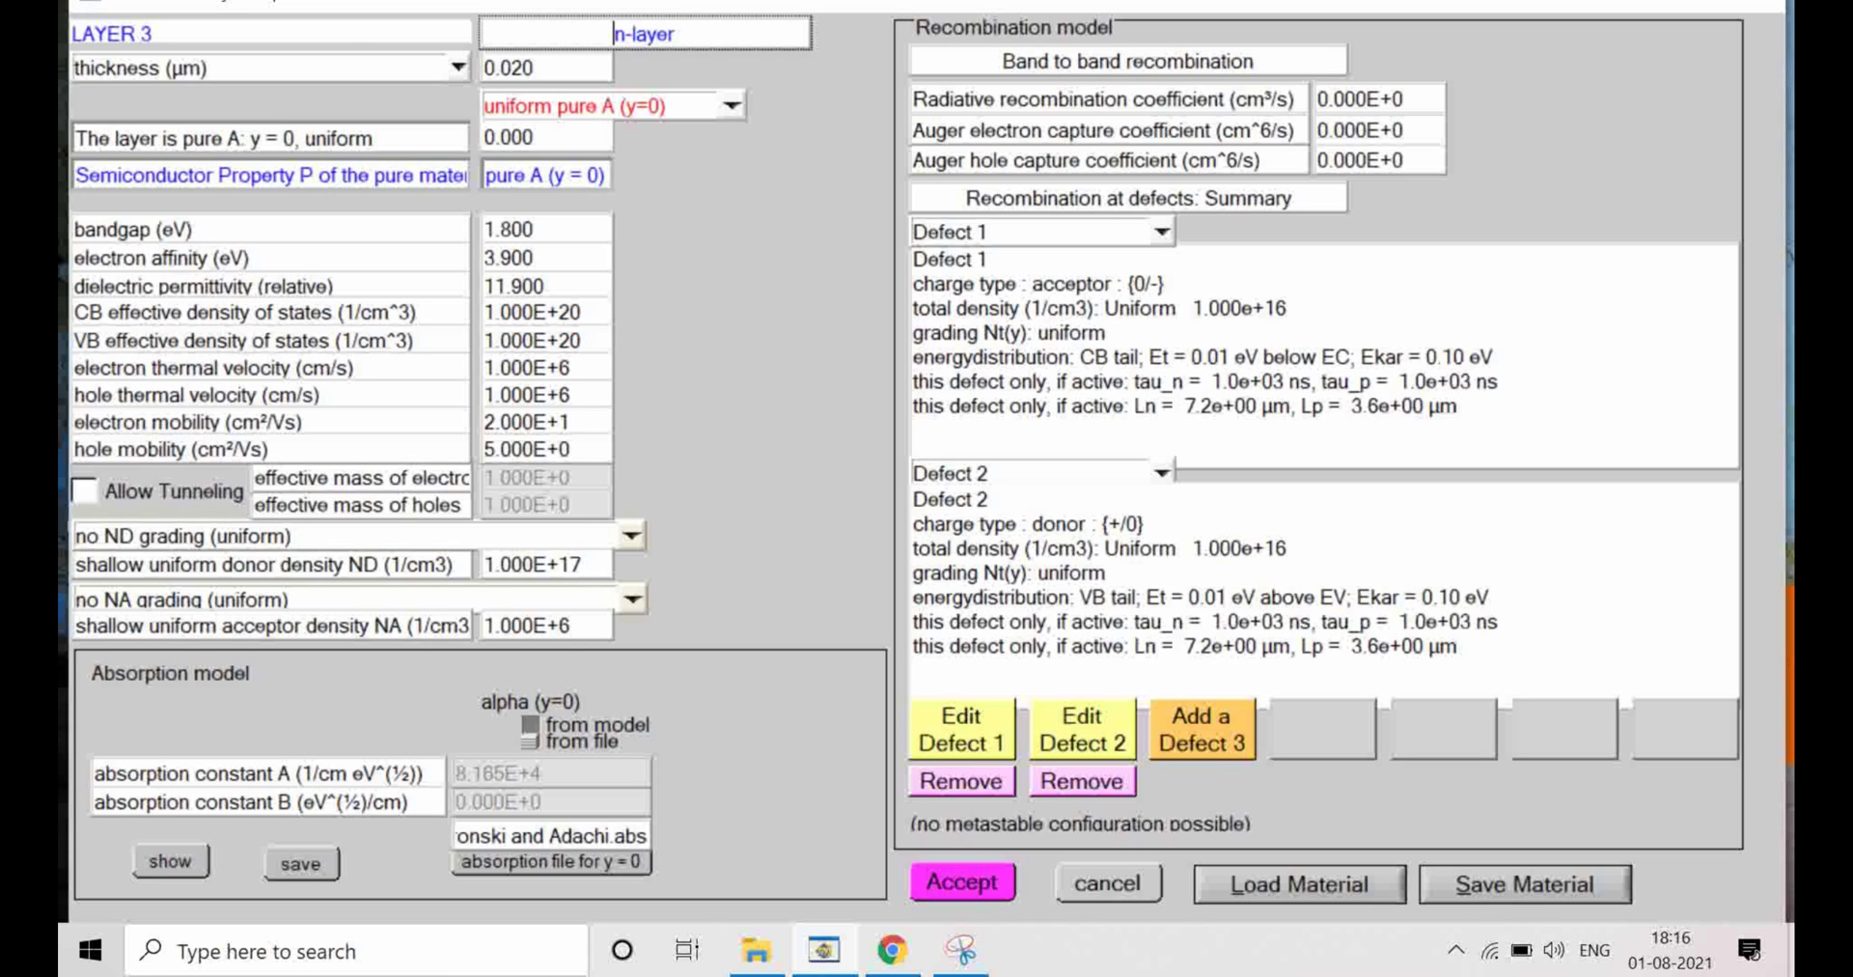
click(960, 729)
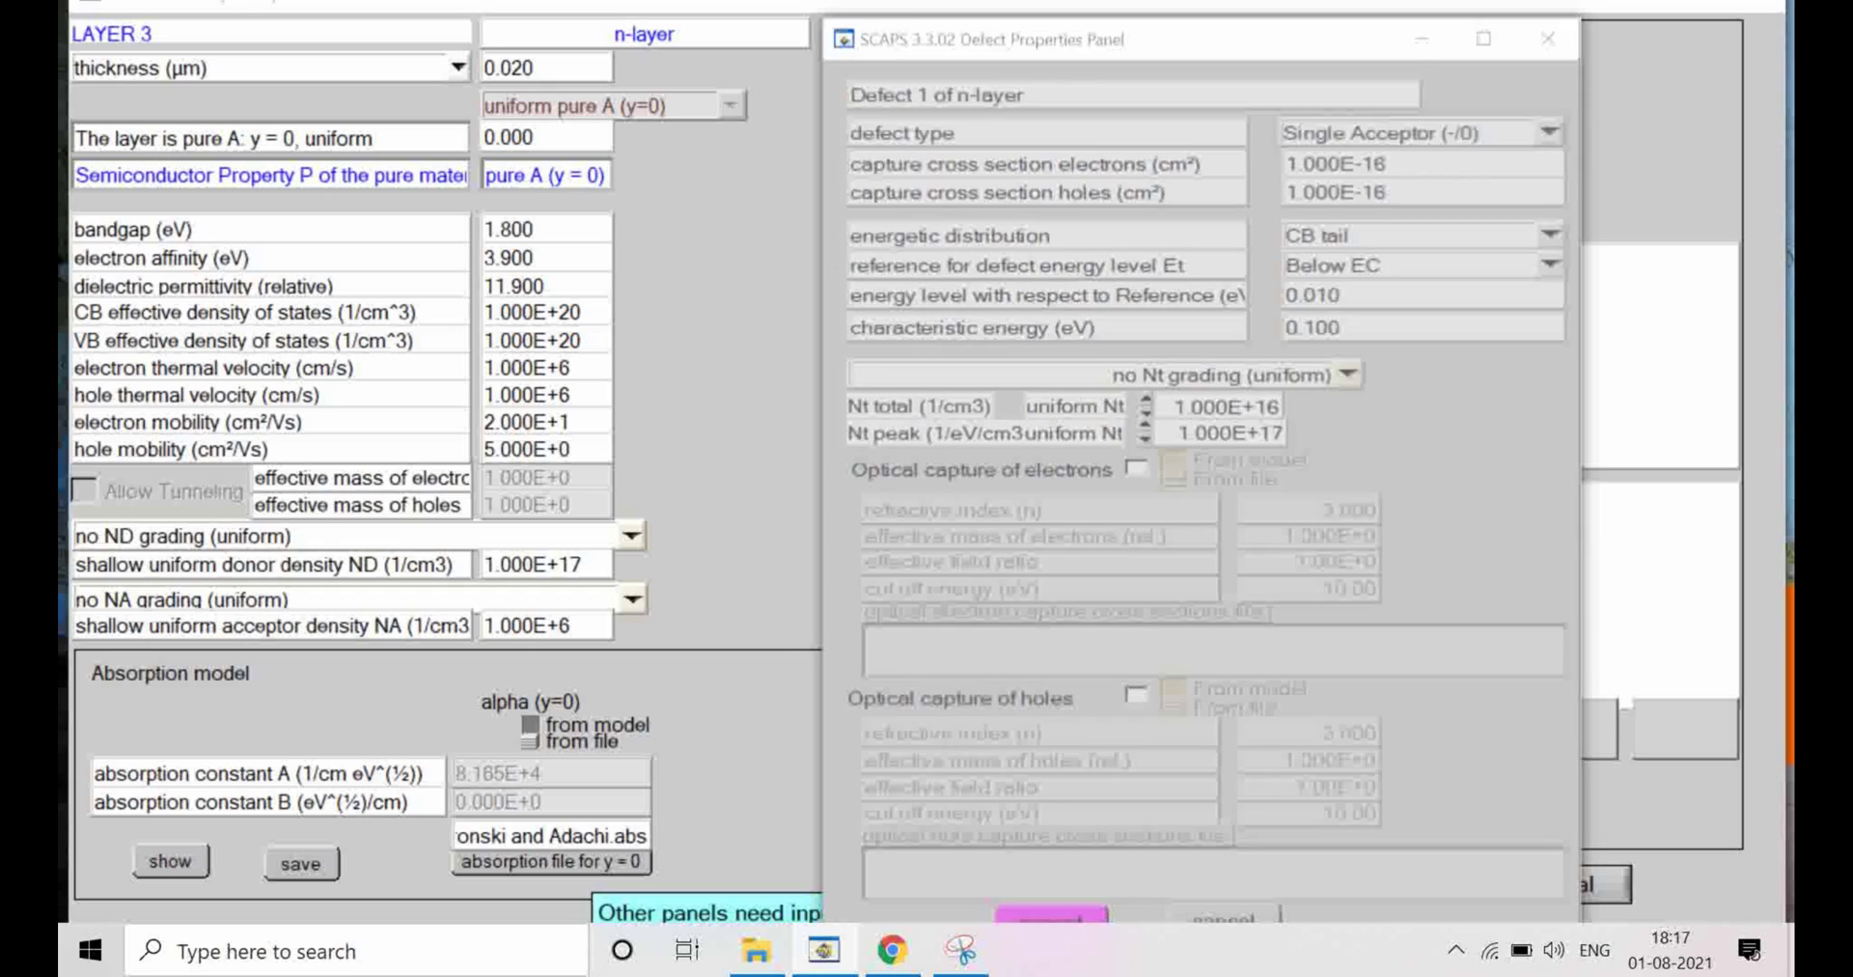
click(1423, 131)
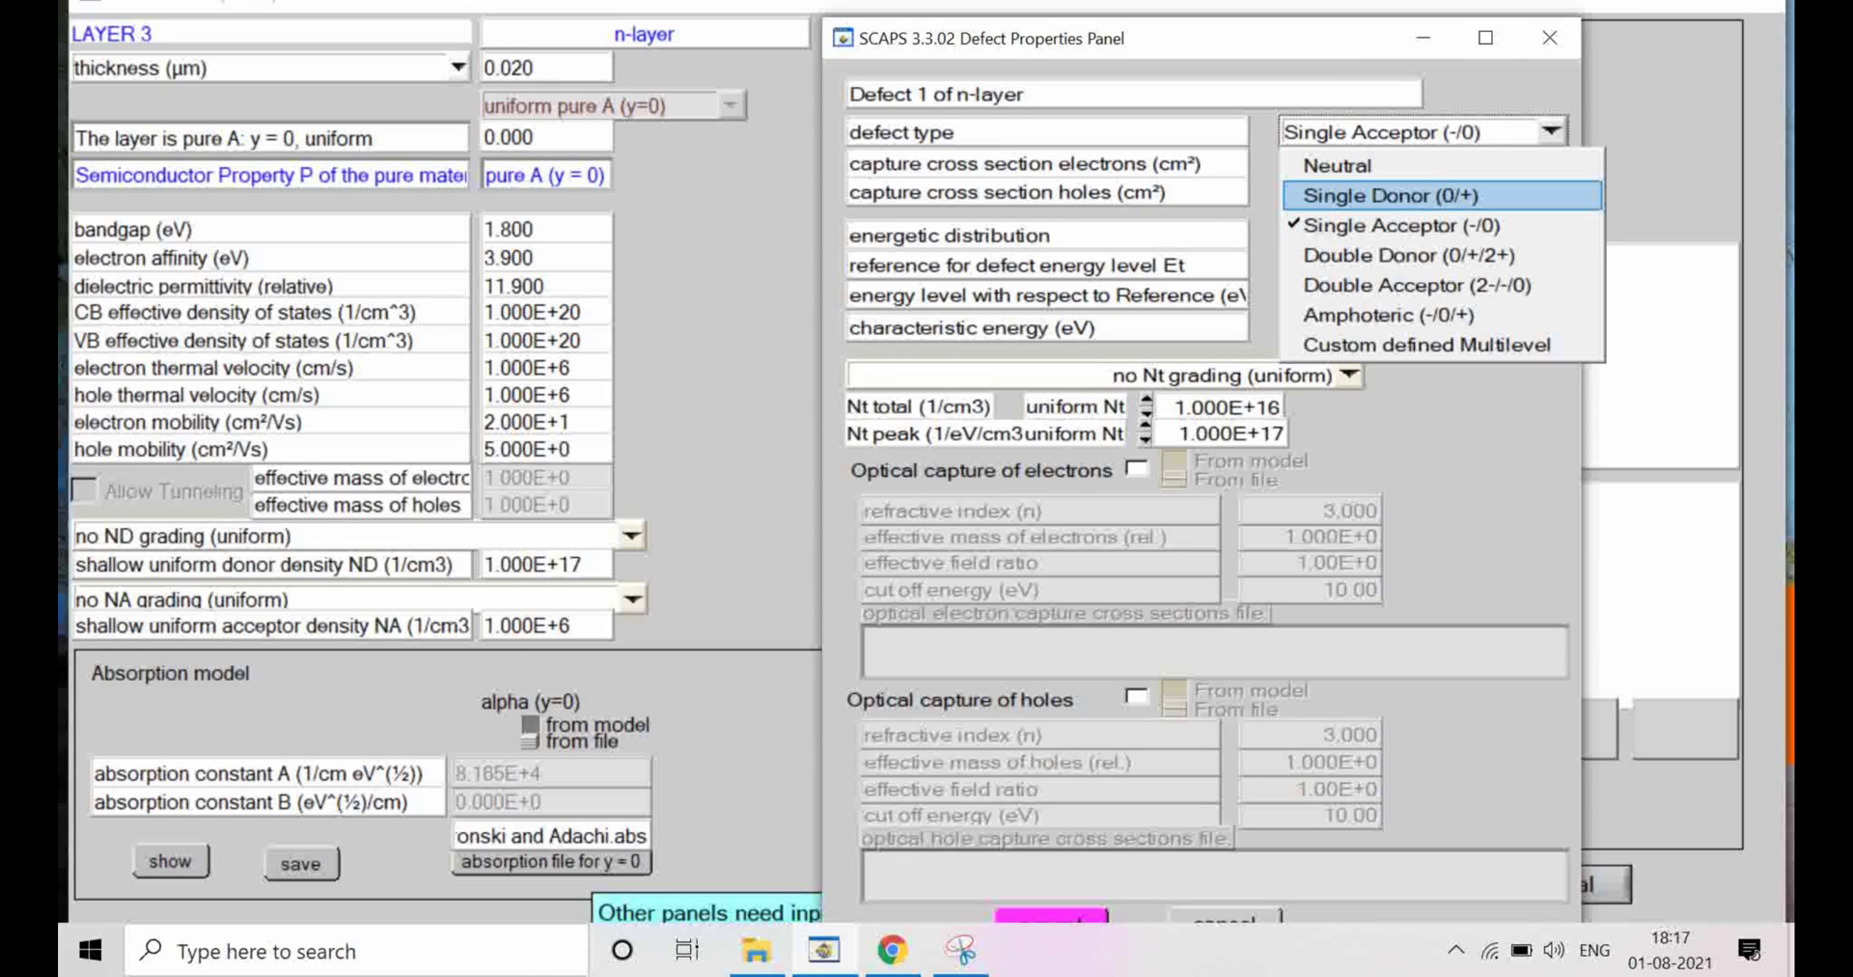
click(1365, 194)
click(1051, 915)
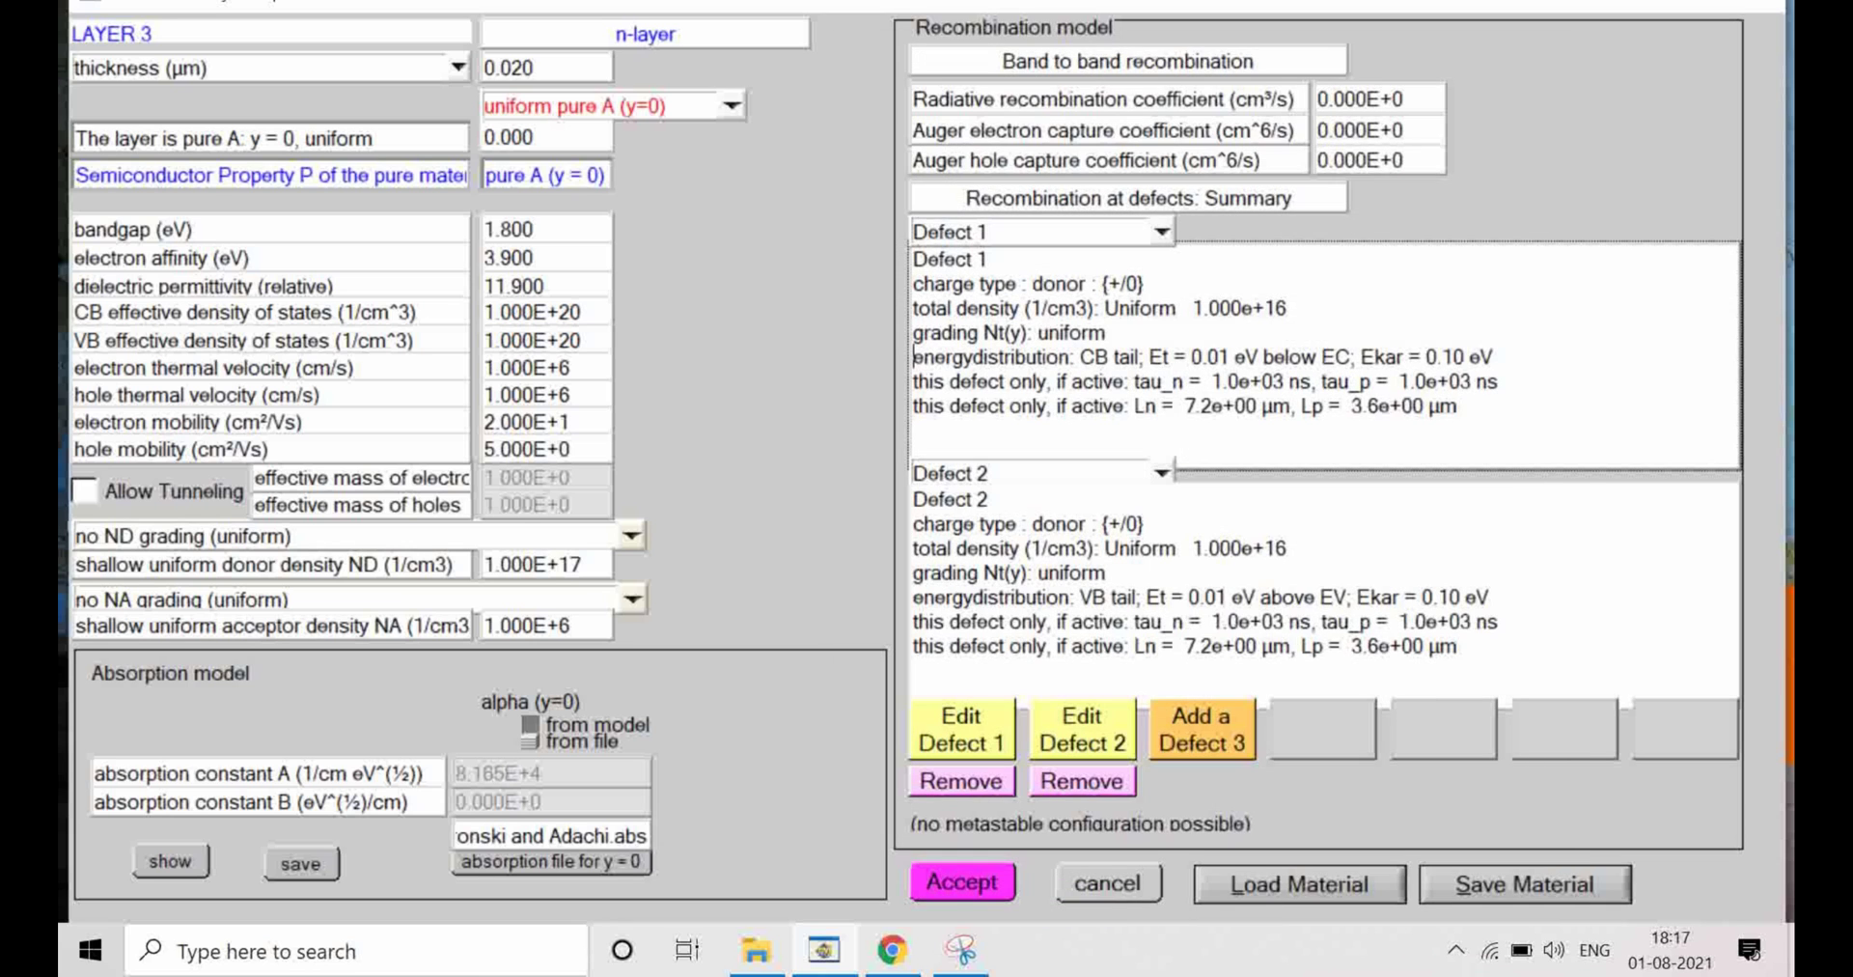
click(960, 882)
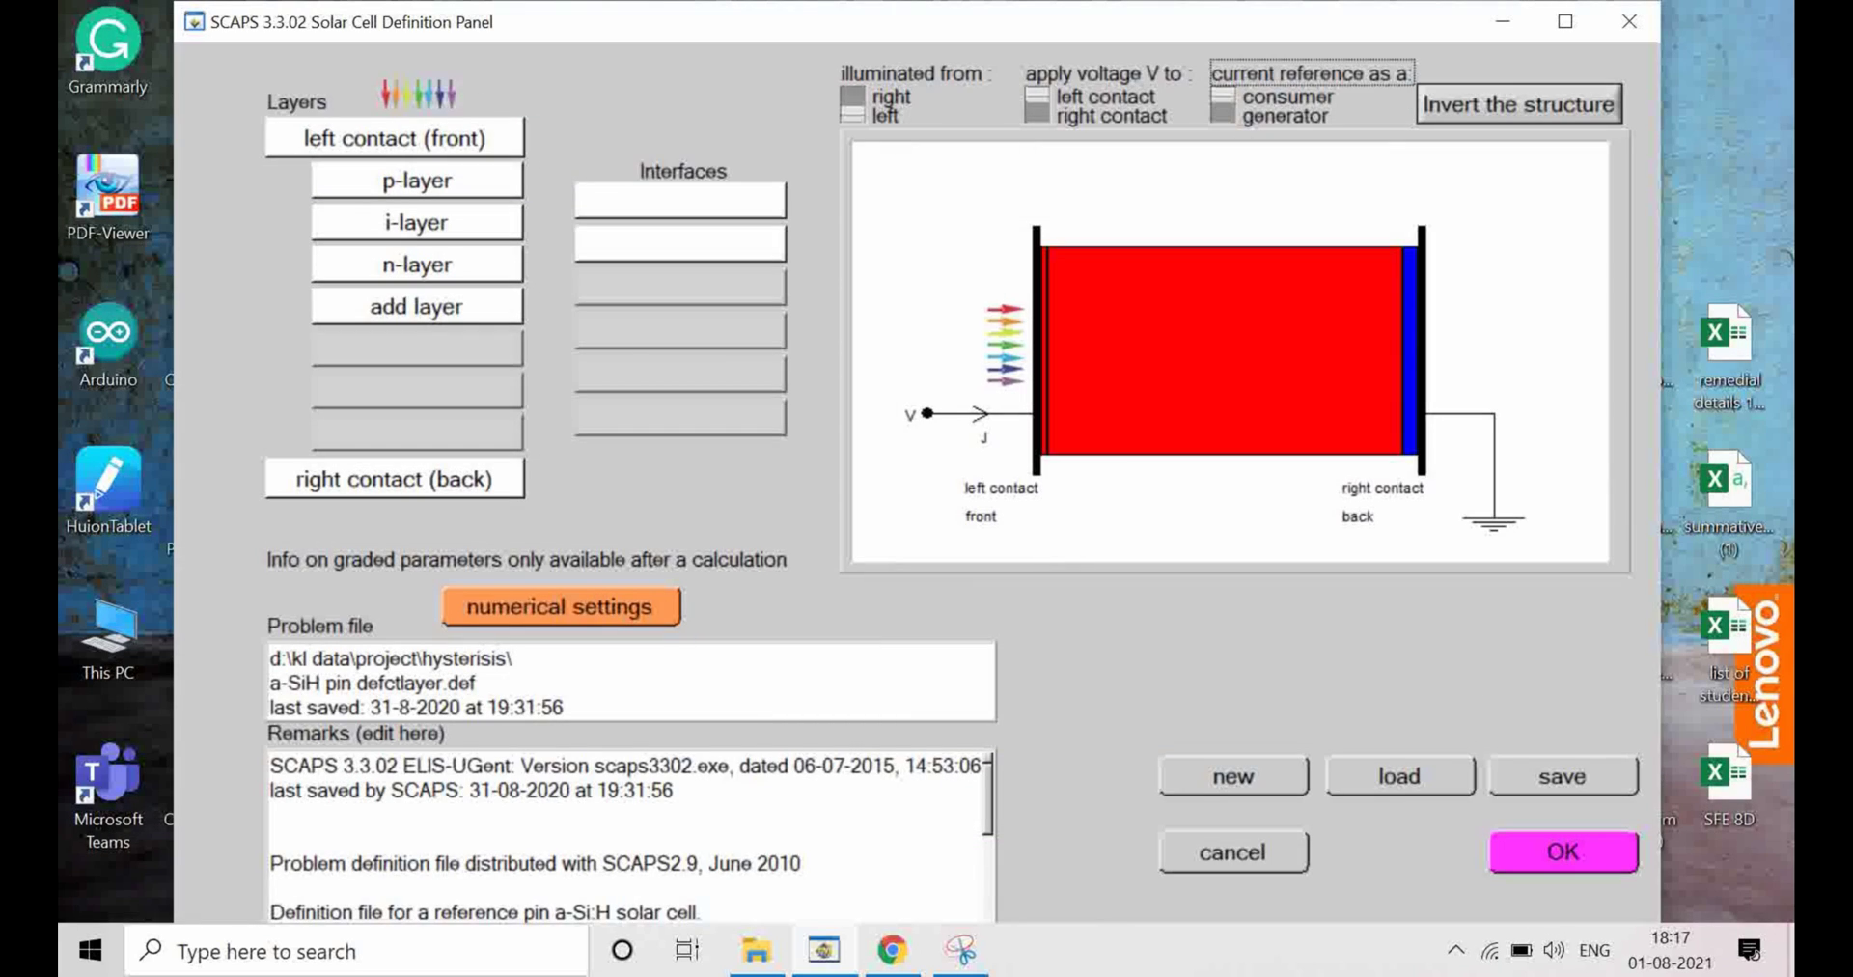
Accept the i-layer and the cell definition as they are, and clear all previous simulations.
click(416, 222)
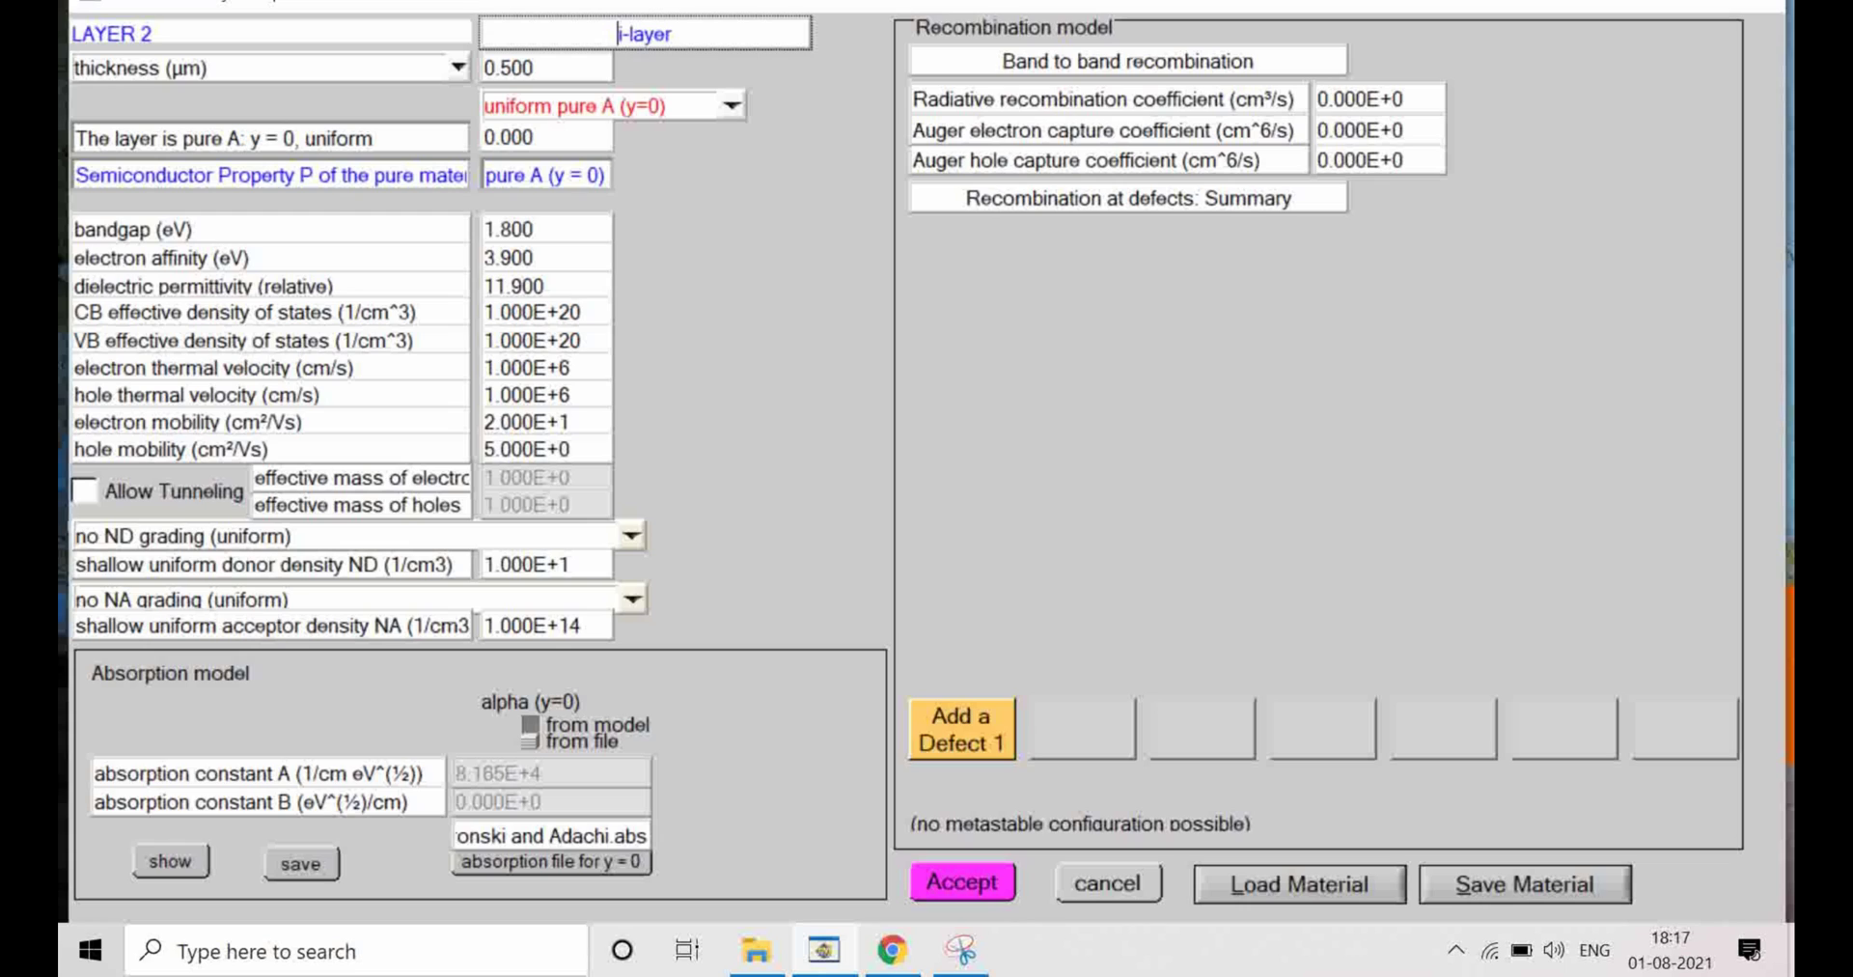
click(962, 881)
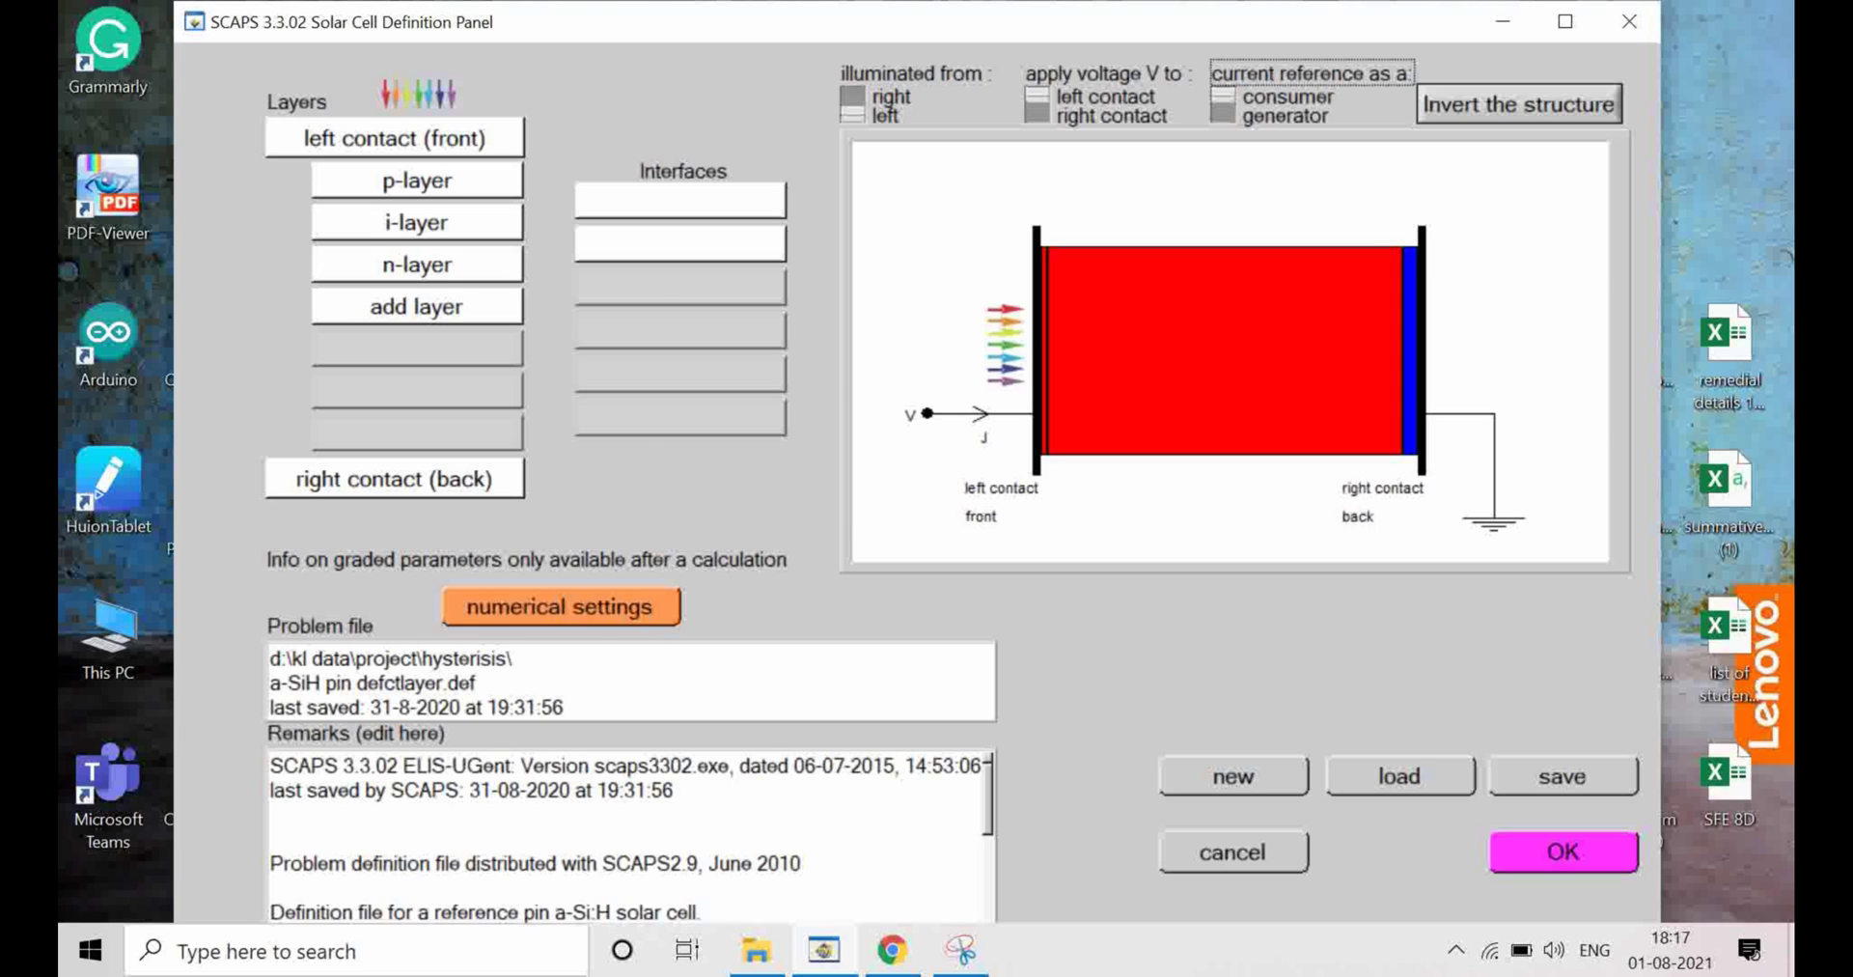
click(1563, 851)
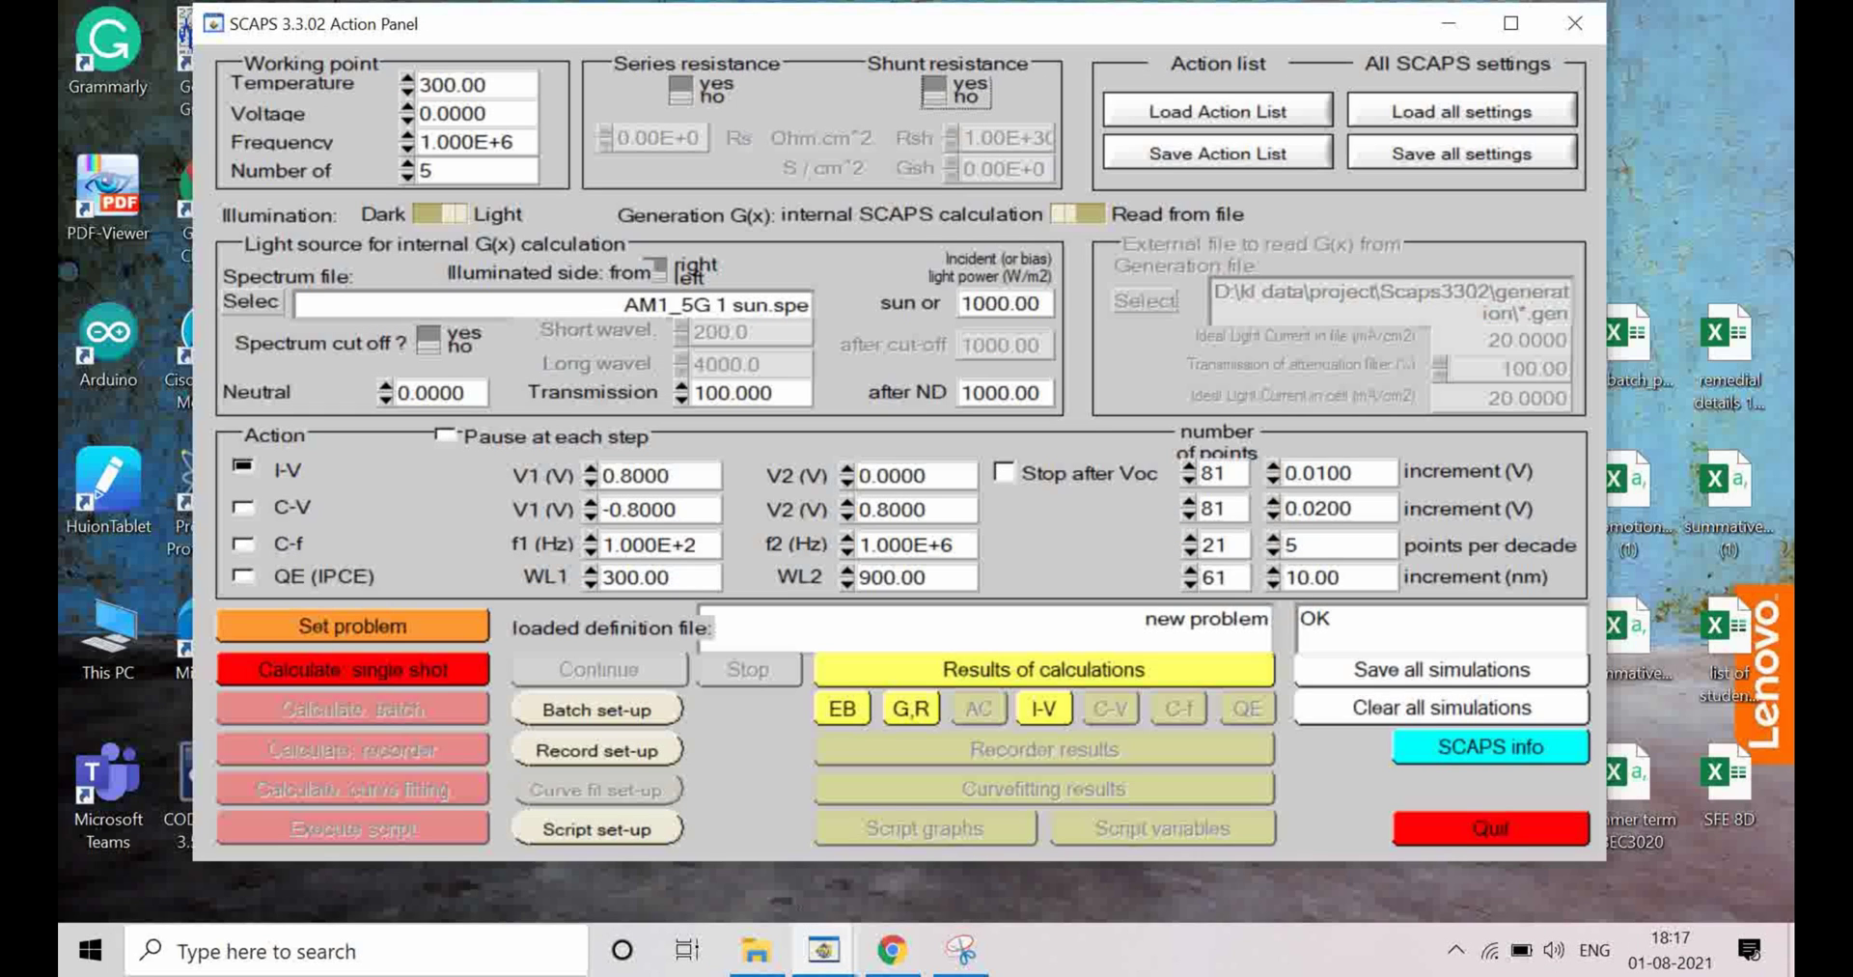
click(1440, 706)
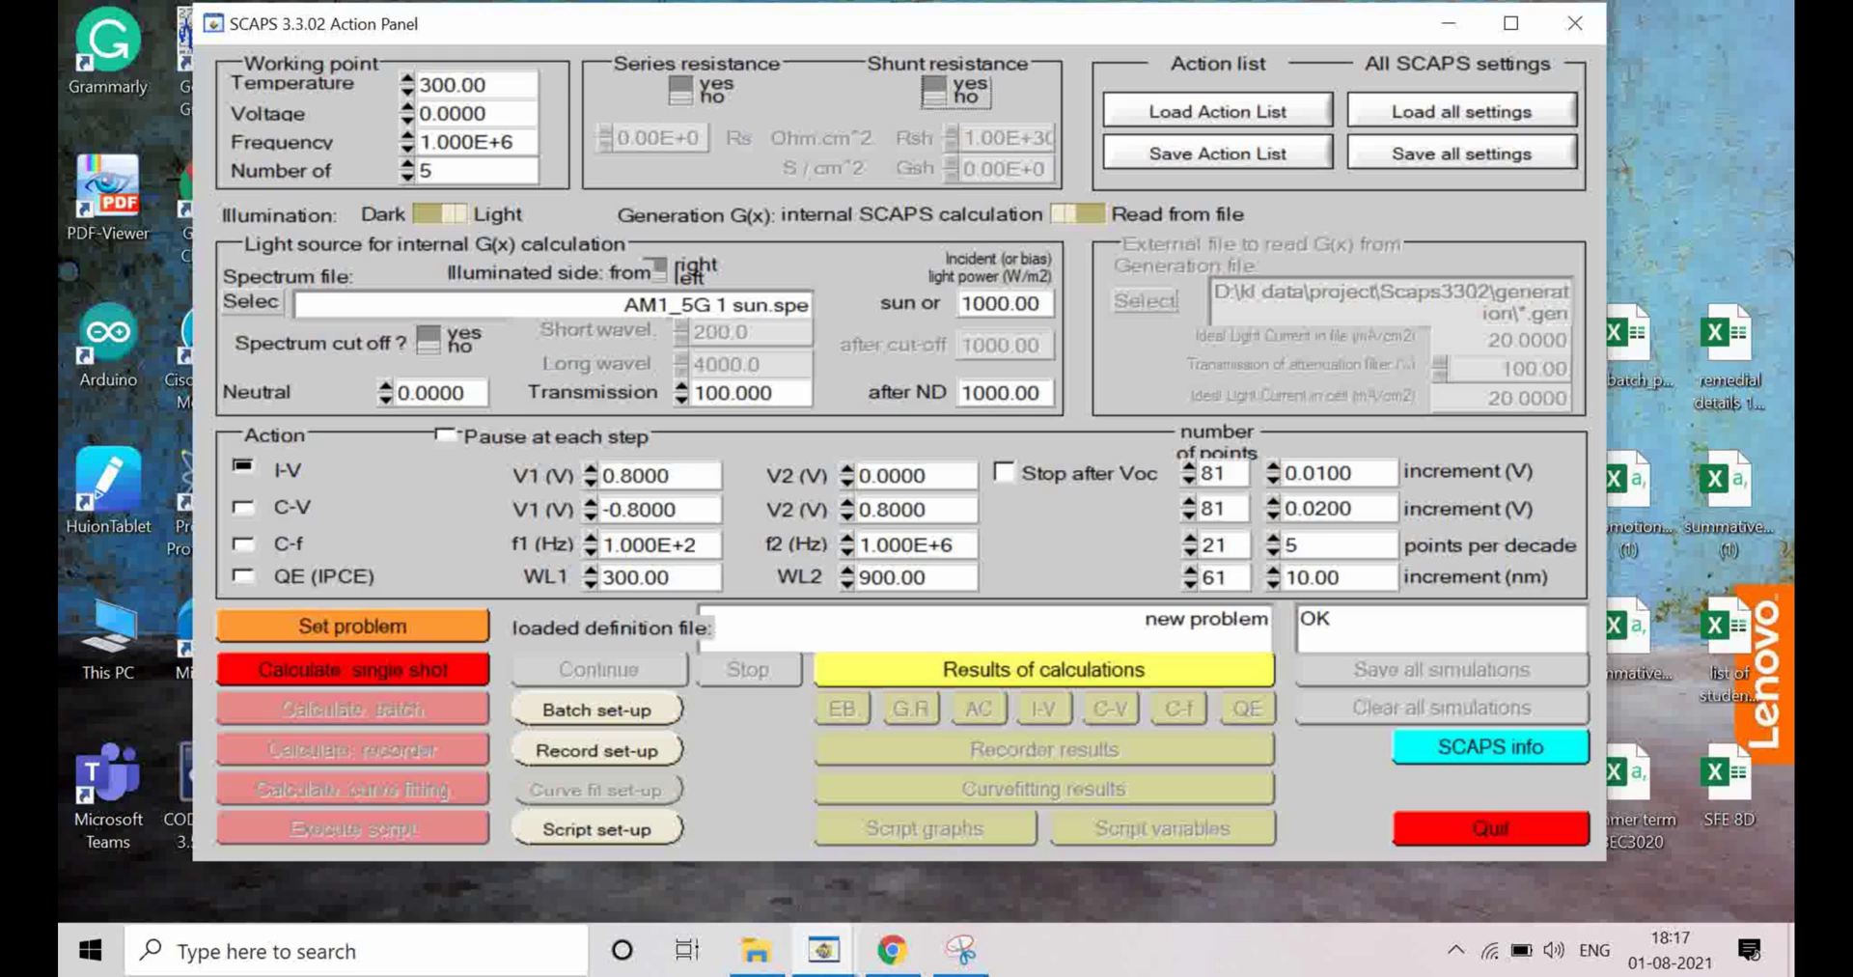
double_click(662, 475)
text(0.9000)
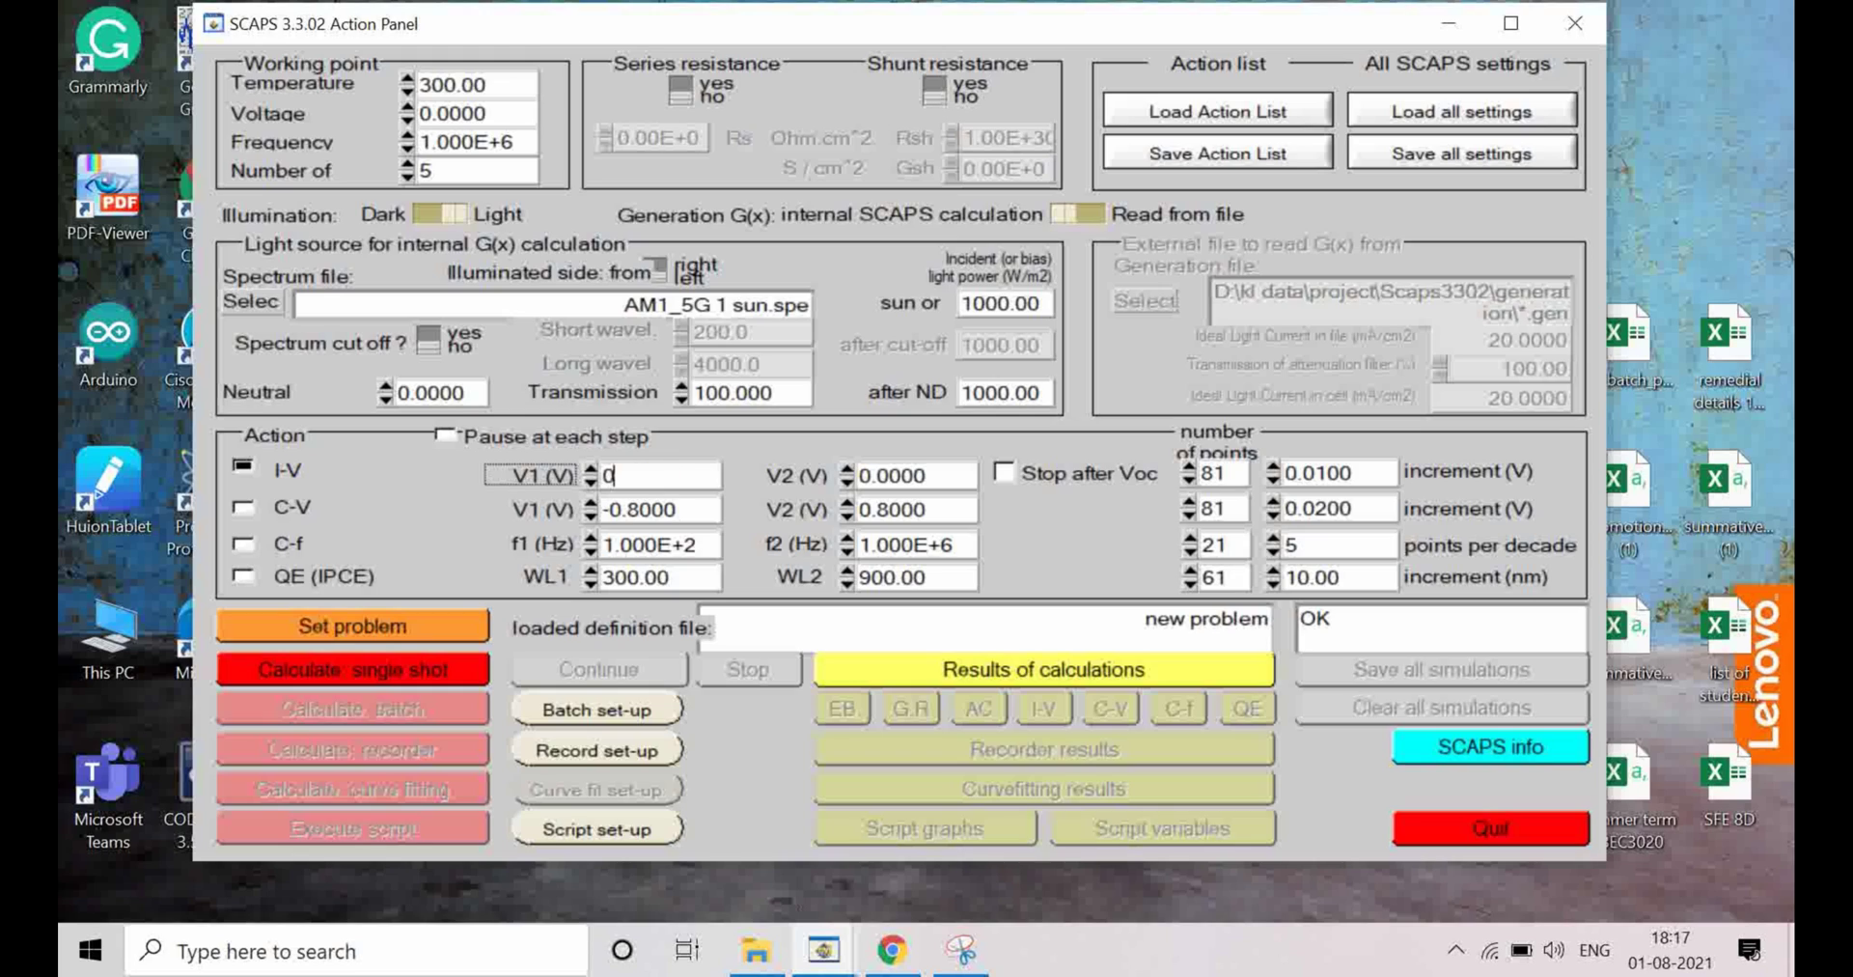
key(Tab)
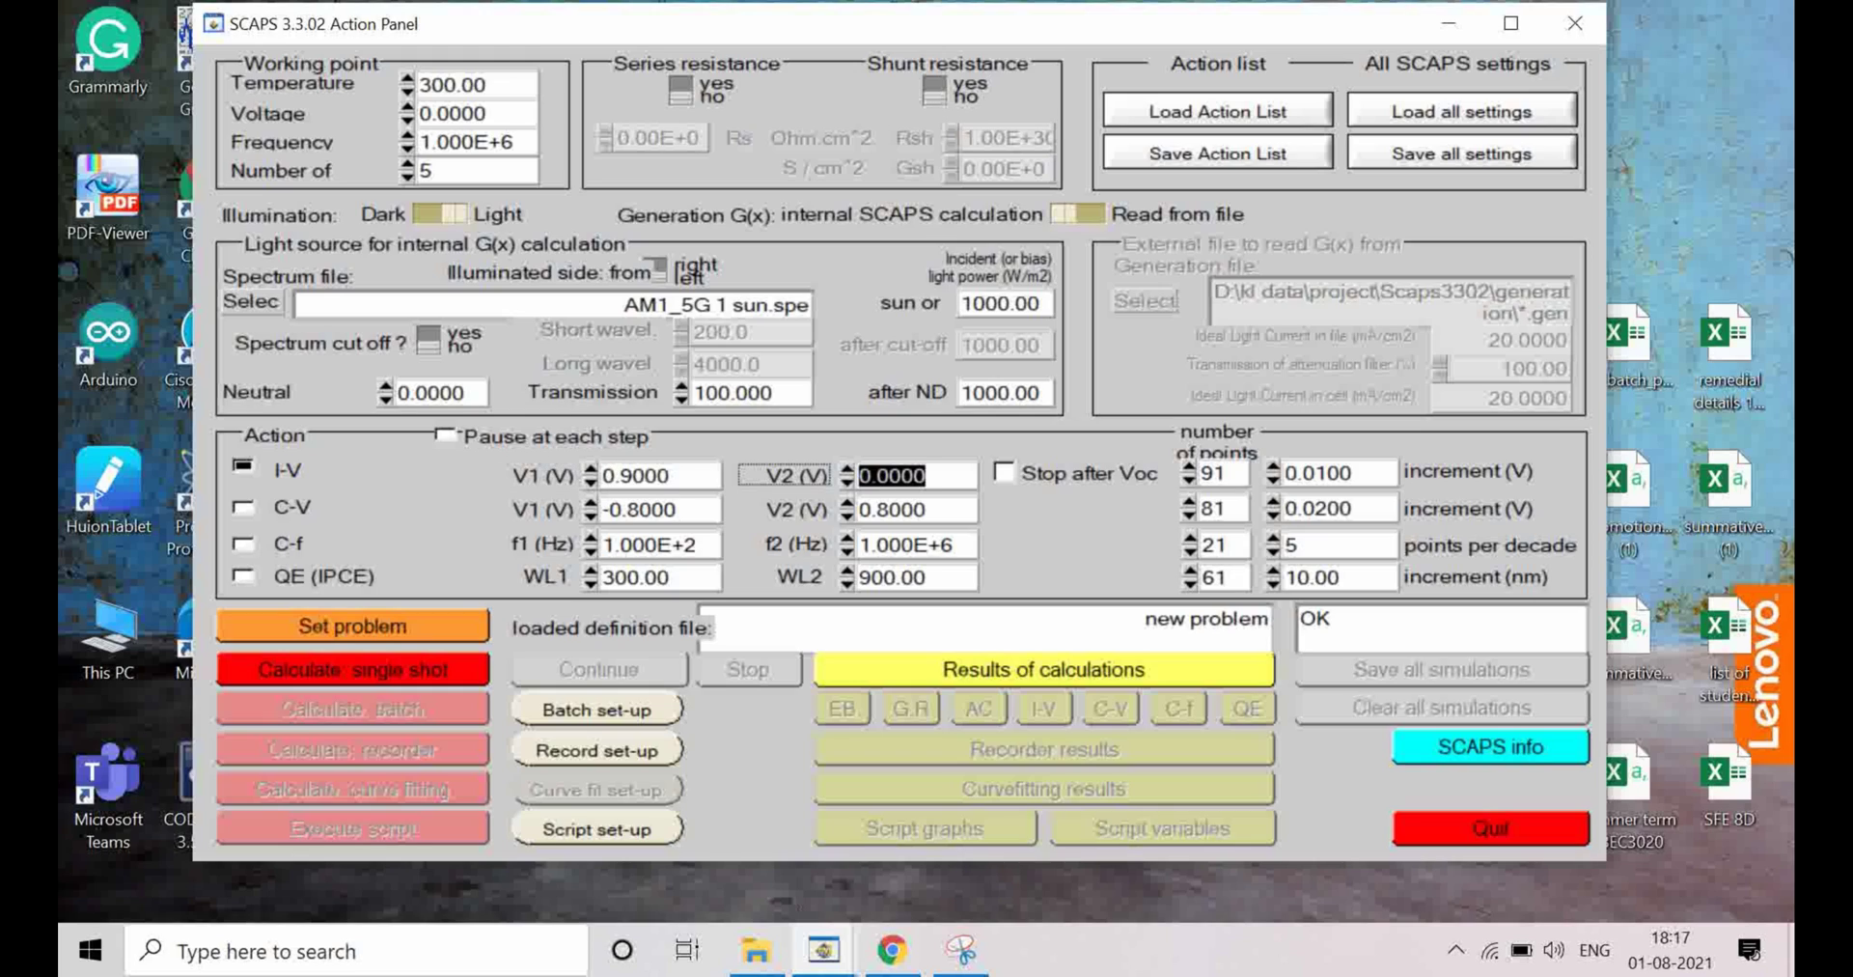
Set the I-V sweep from V1 = 0 V to V2 = 1.5 V and make it stop after Voc.
text(1.5)
key(shift+Tab)
text(0)
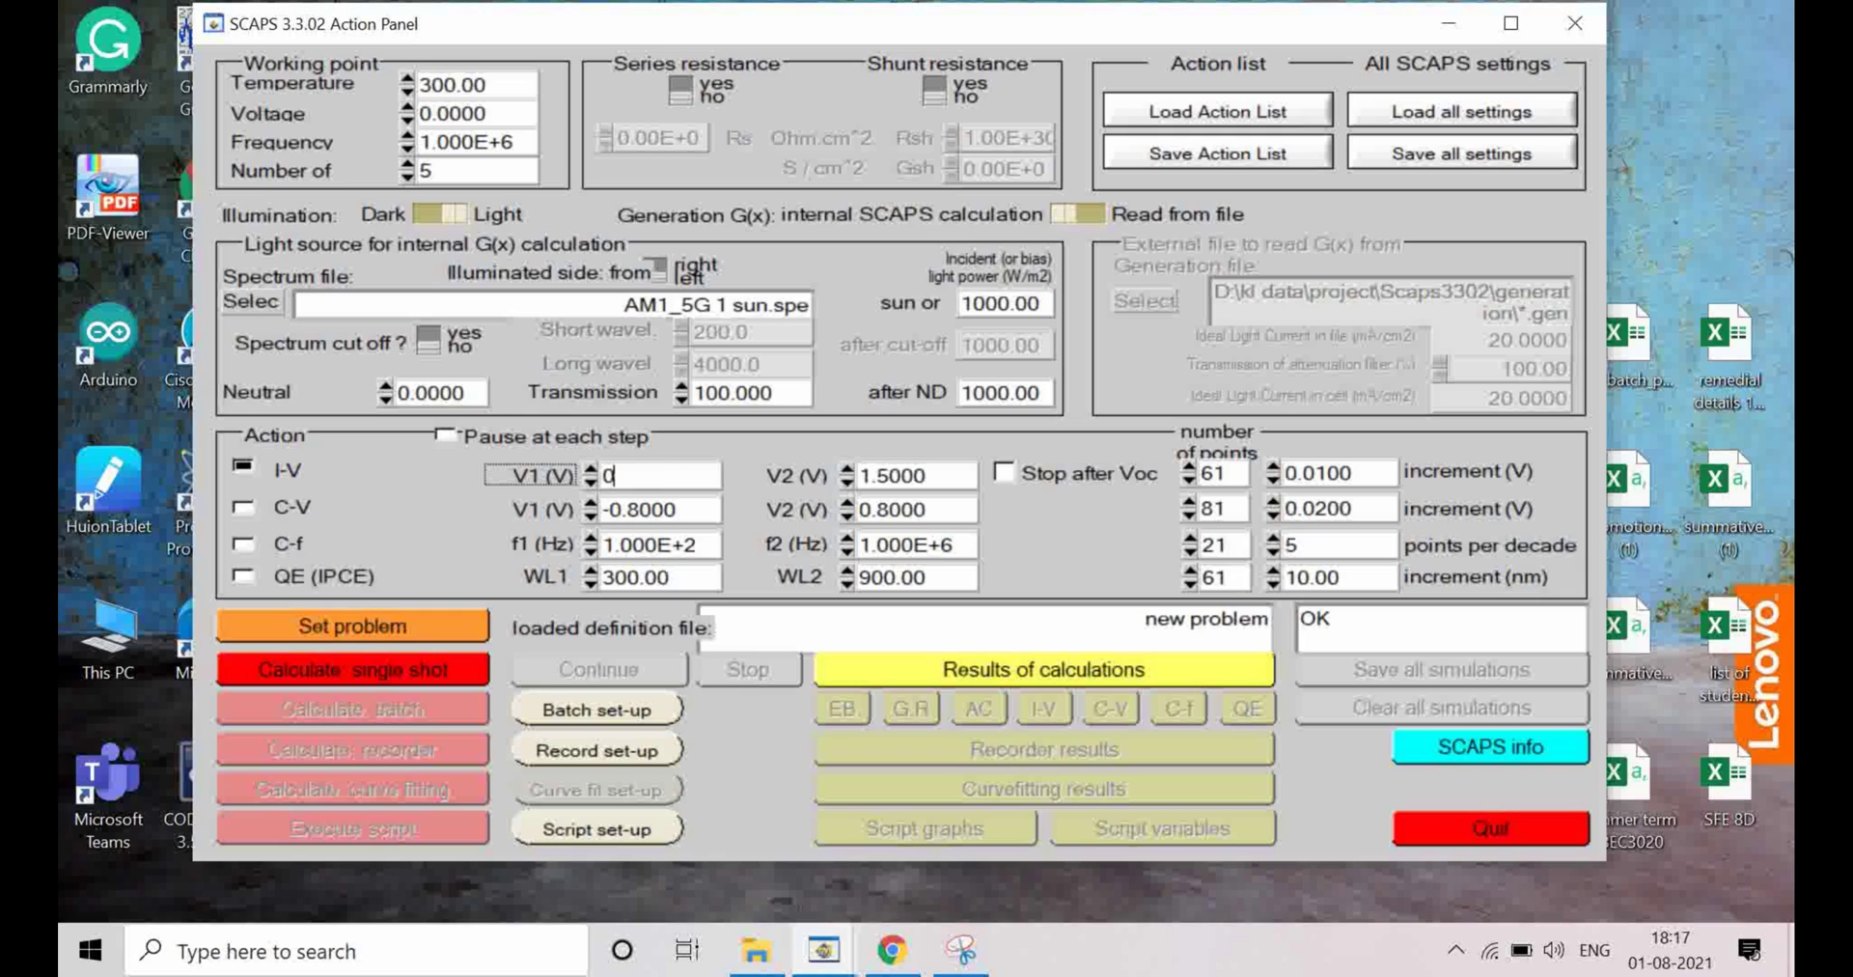
key(Return)
click(1005, 473)
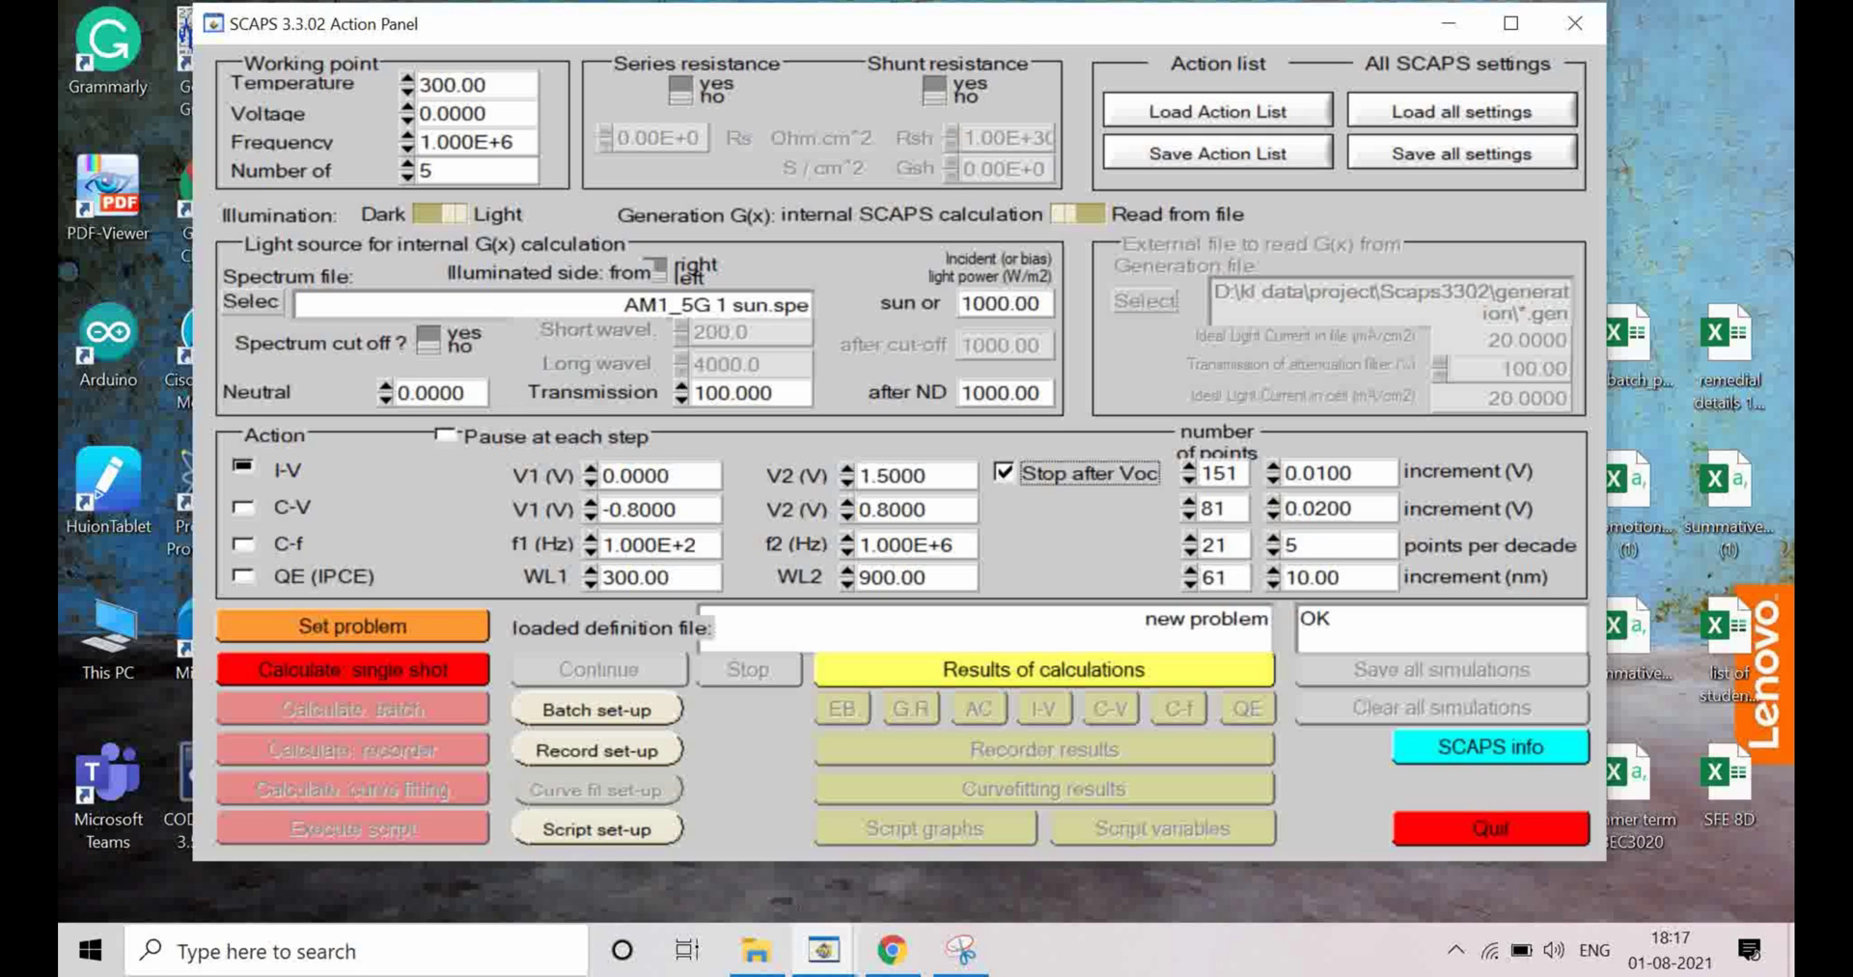
Run the single-shot calculation and examine its I-V curve and solar cell parameters.
click(354, 669)
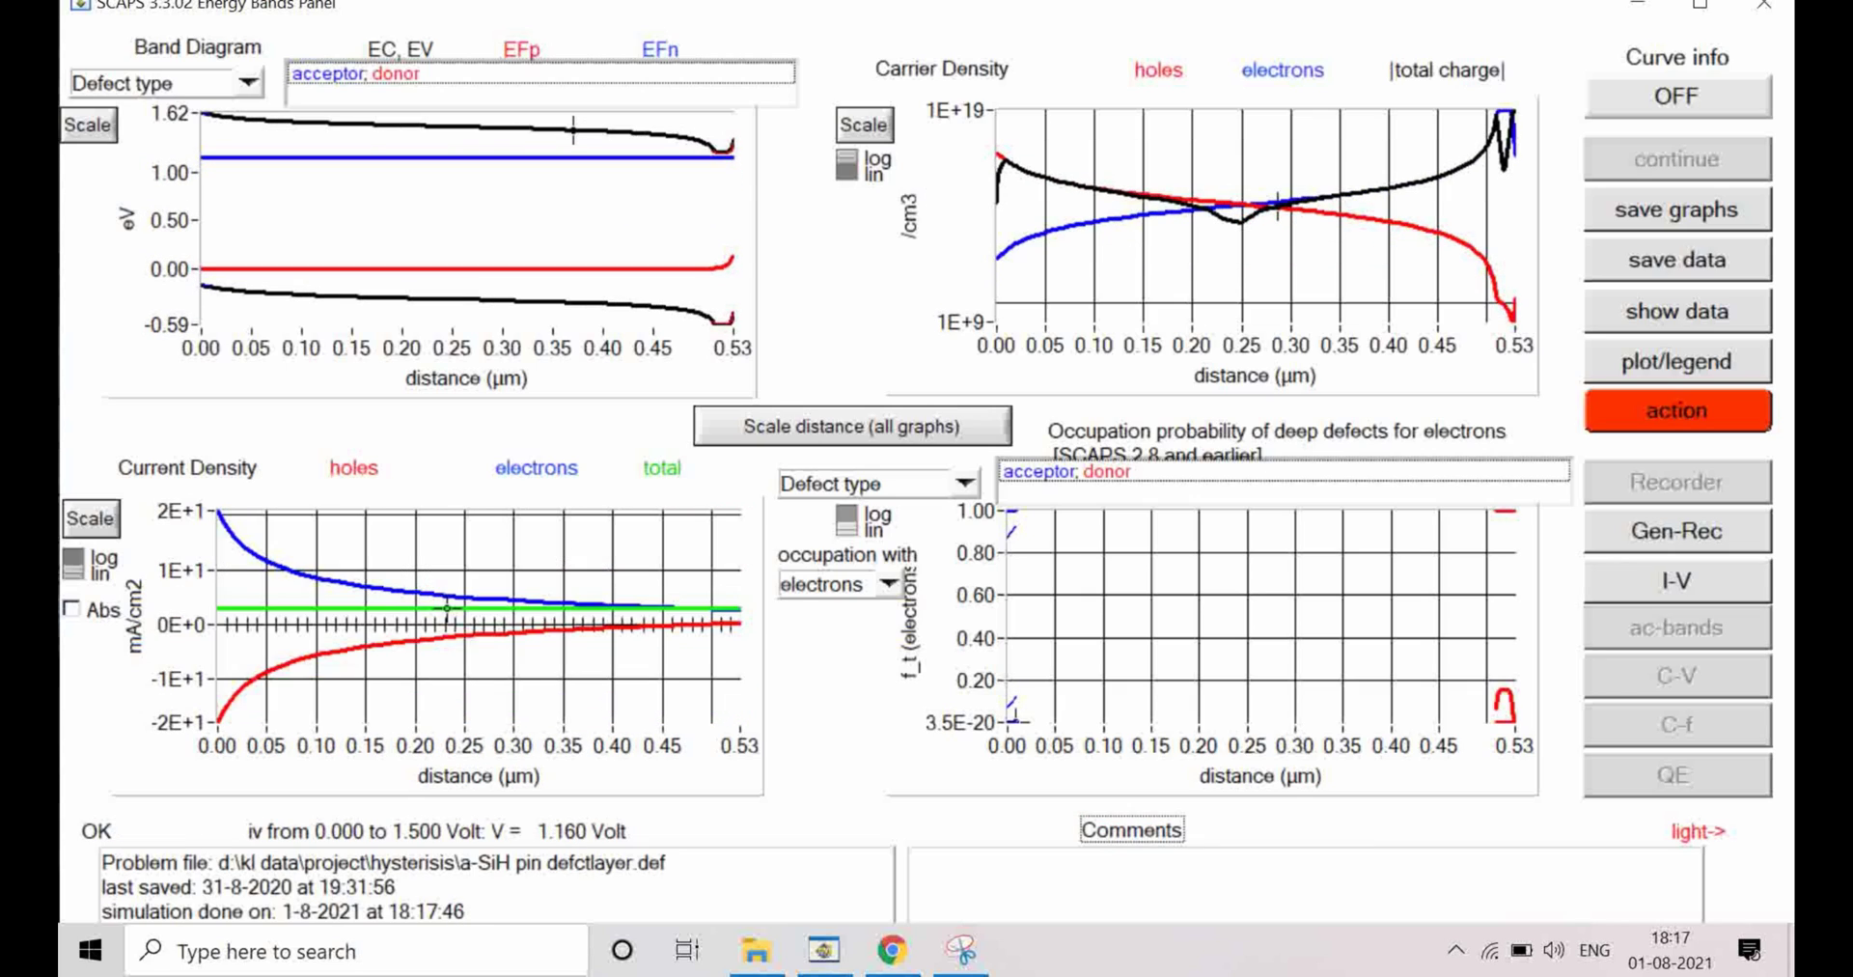
click(1675, 580)
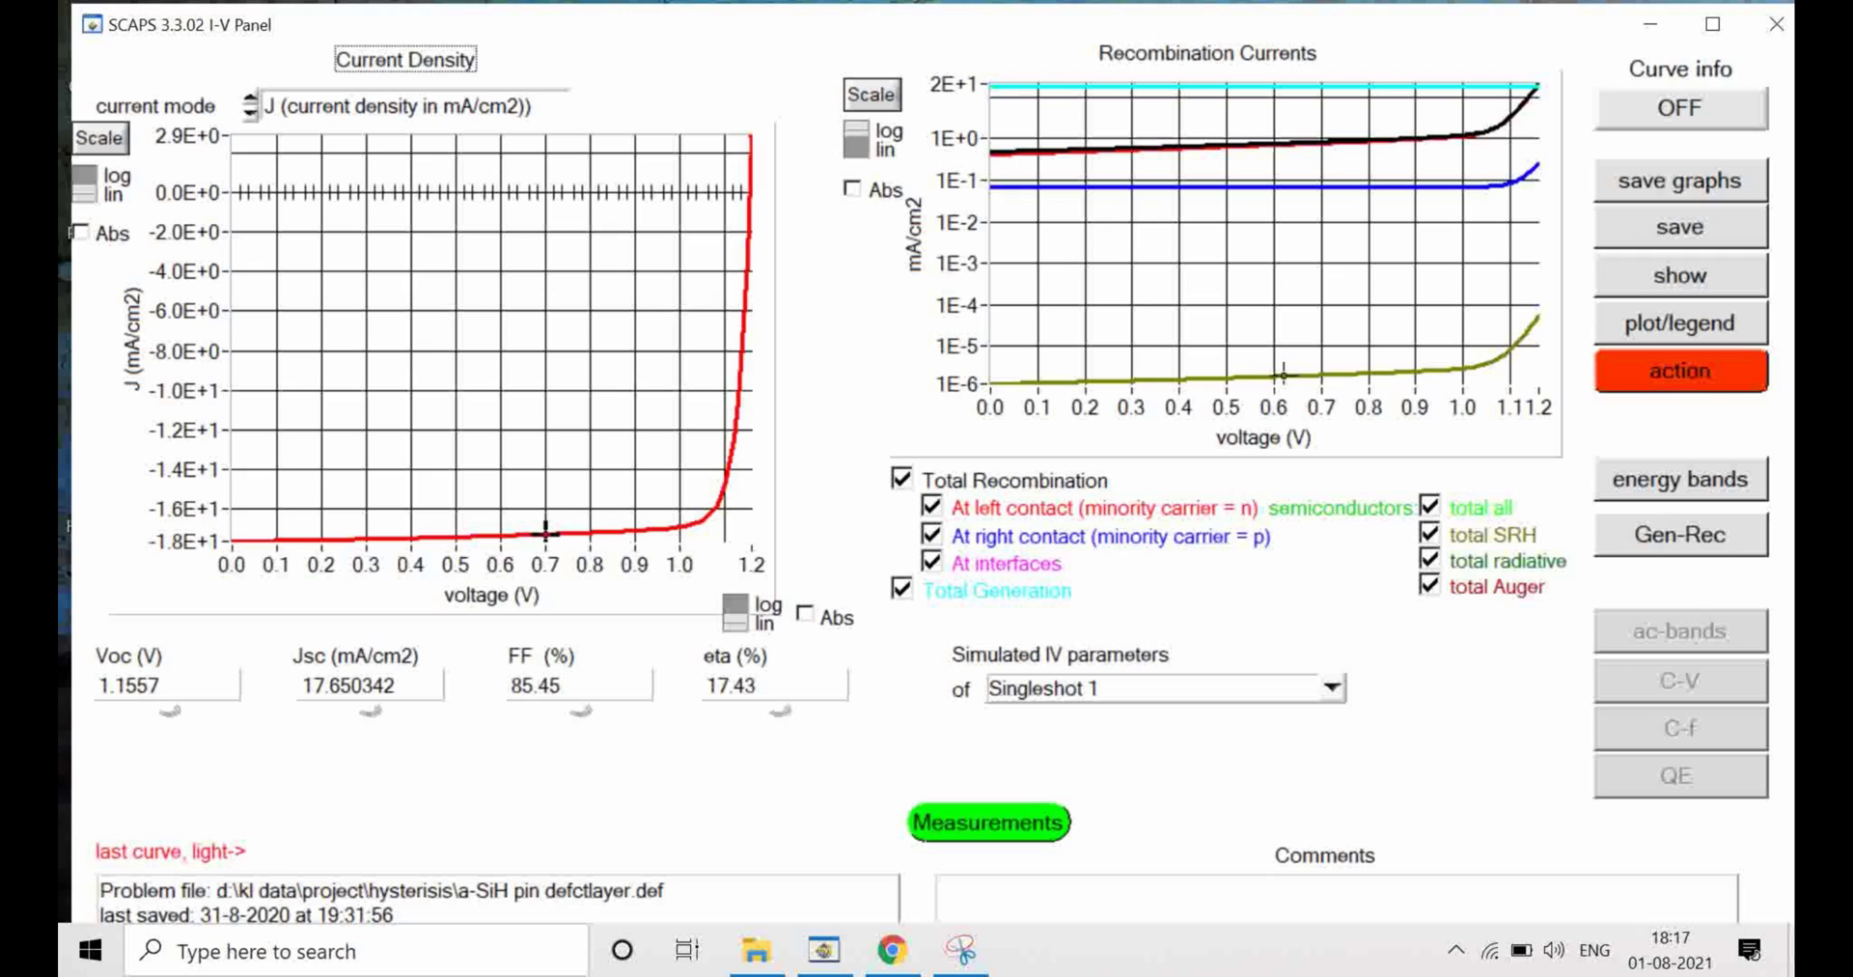
click(1679, 371)
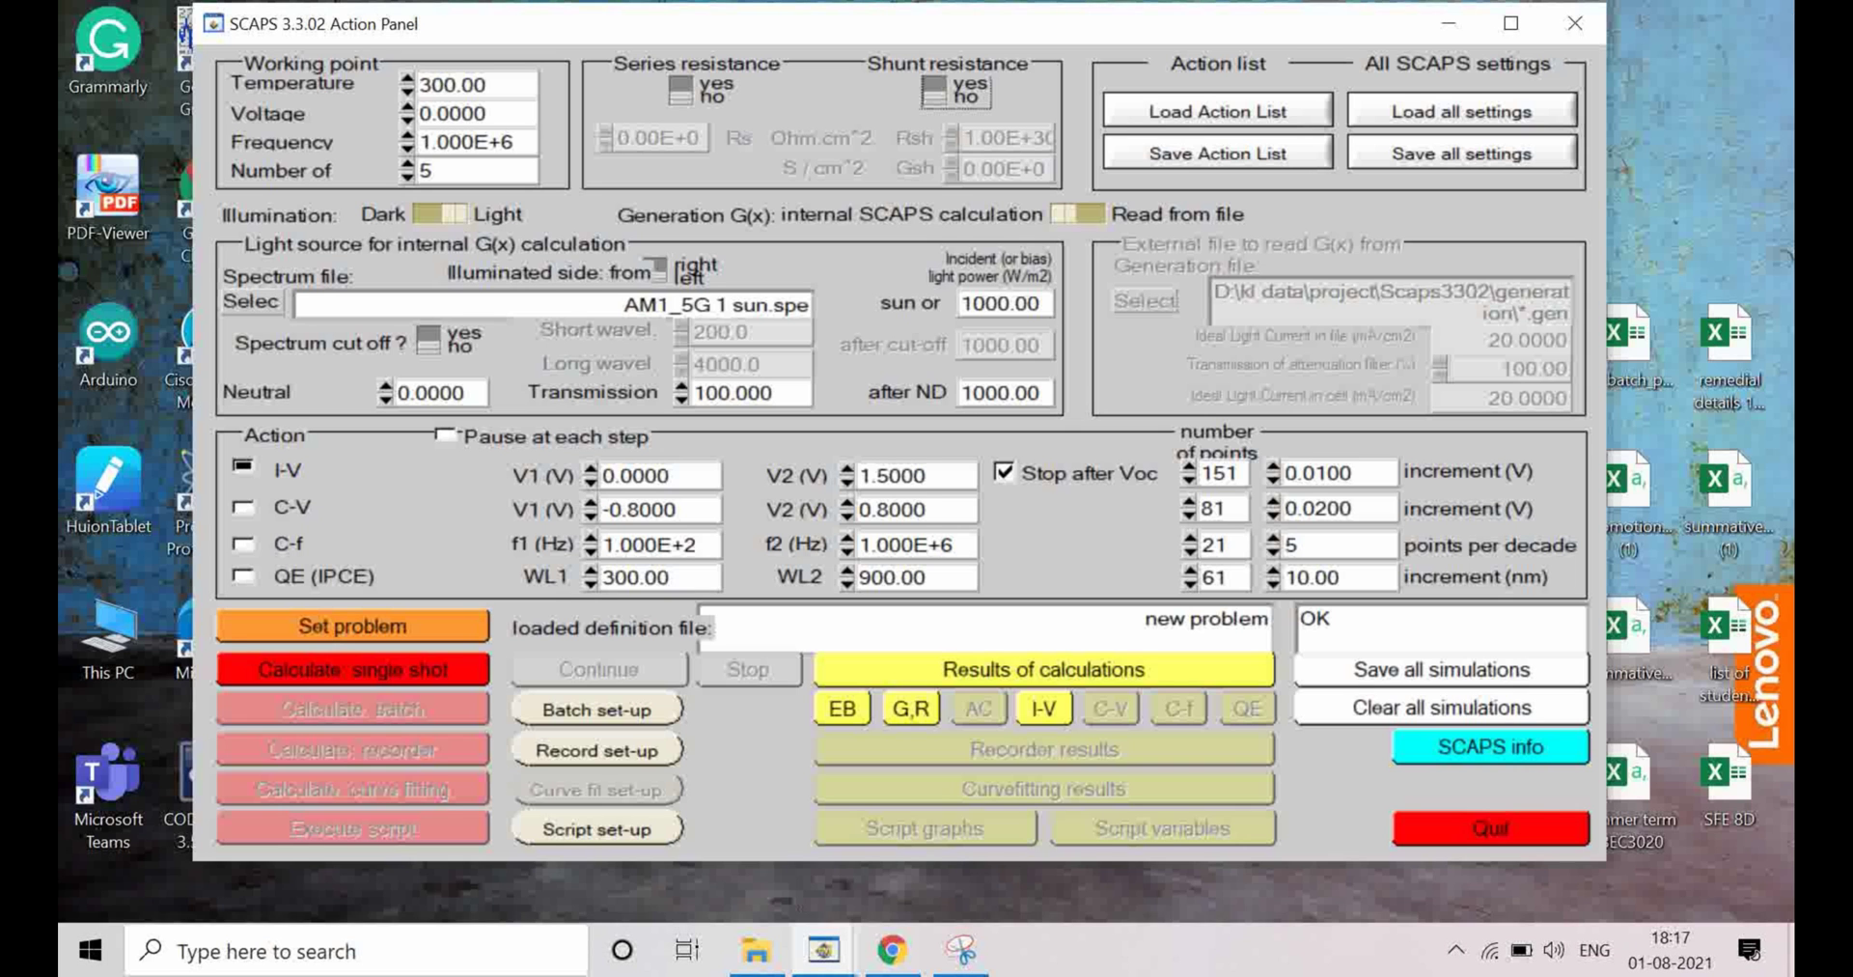
Reopen the cell definition and consult the positive and negative poling schematics in the hysteresis article open in Chrome.
click(364, 622)
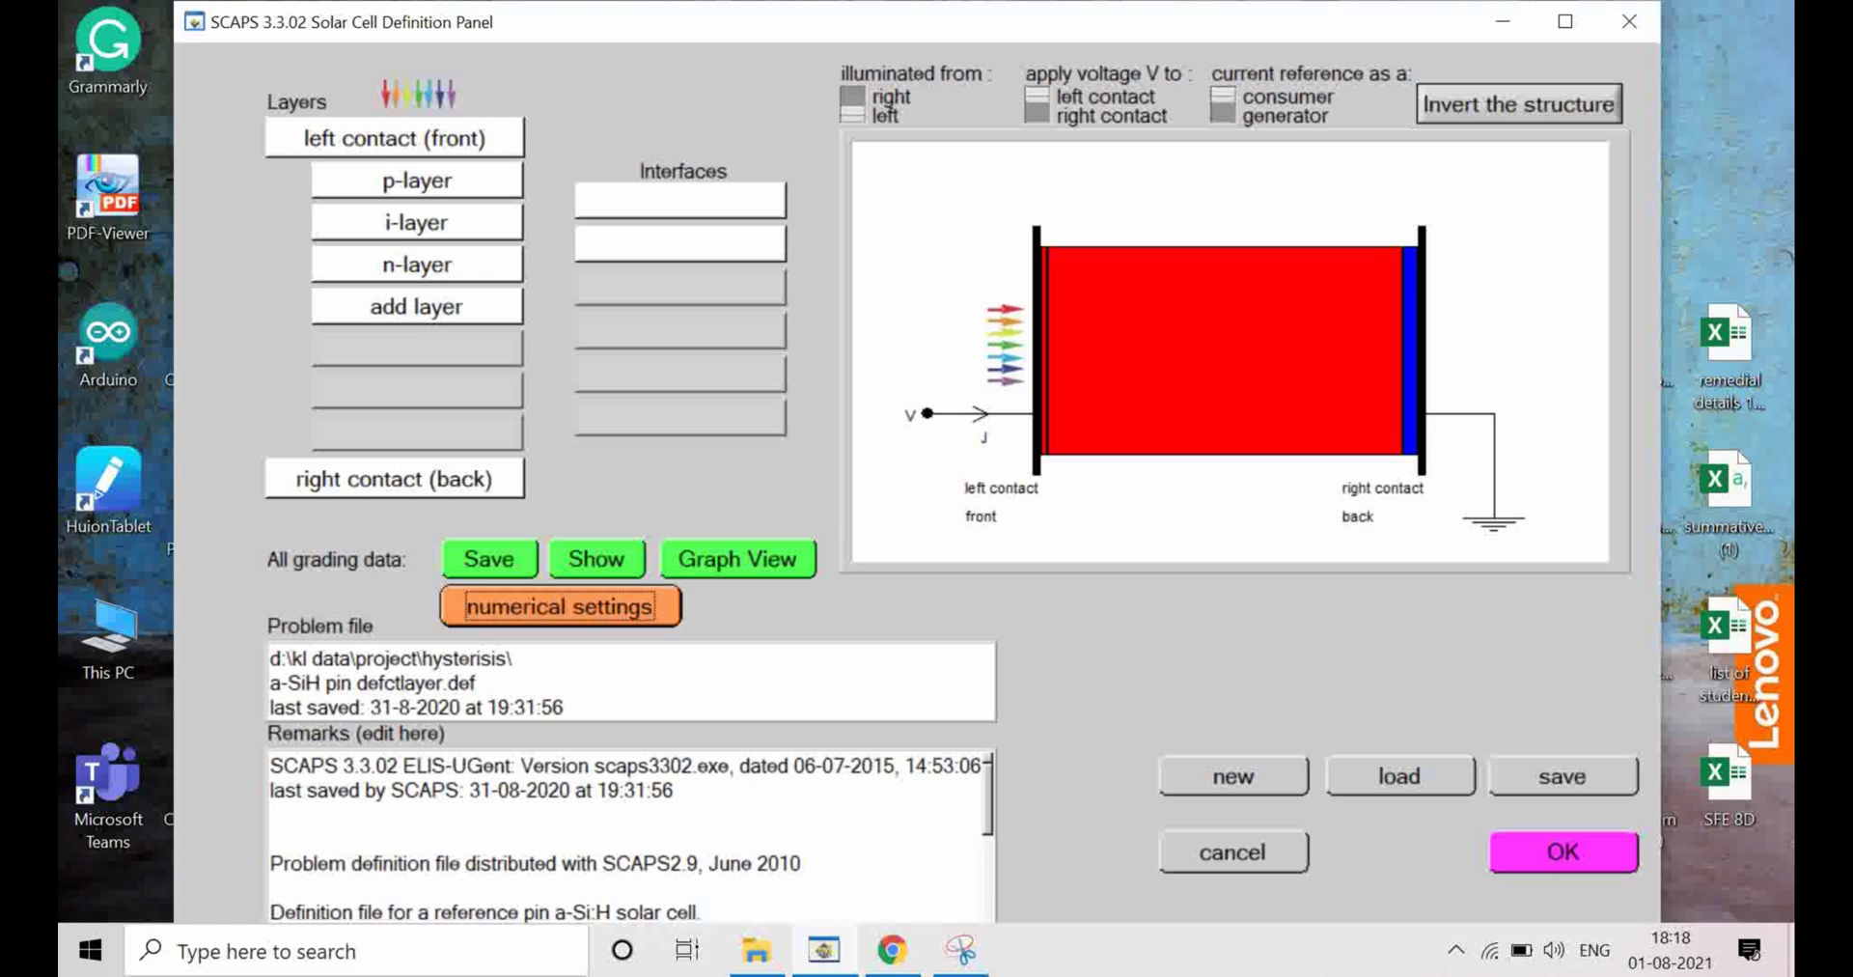
click(892, 949)
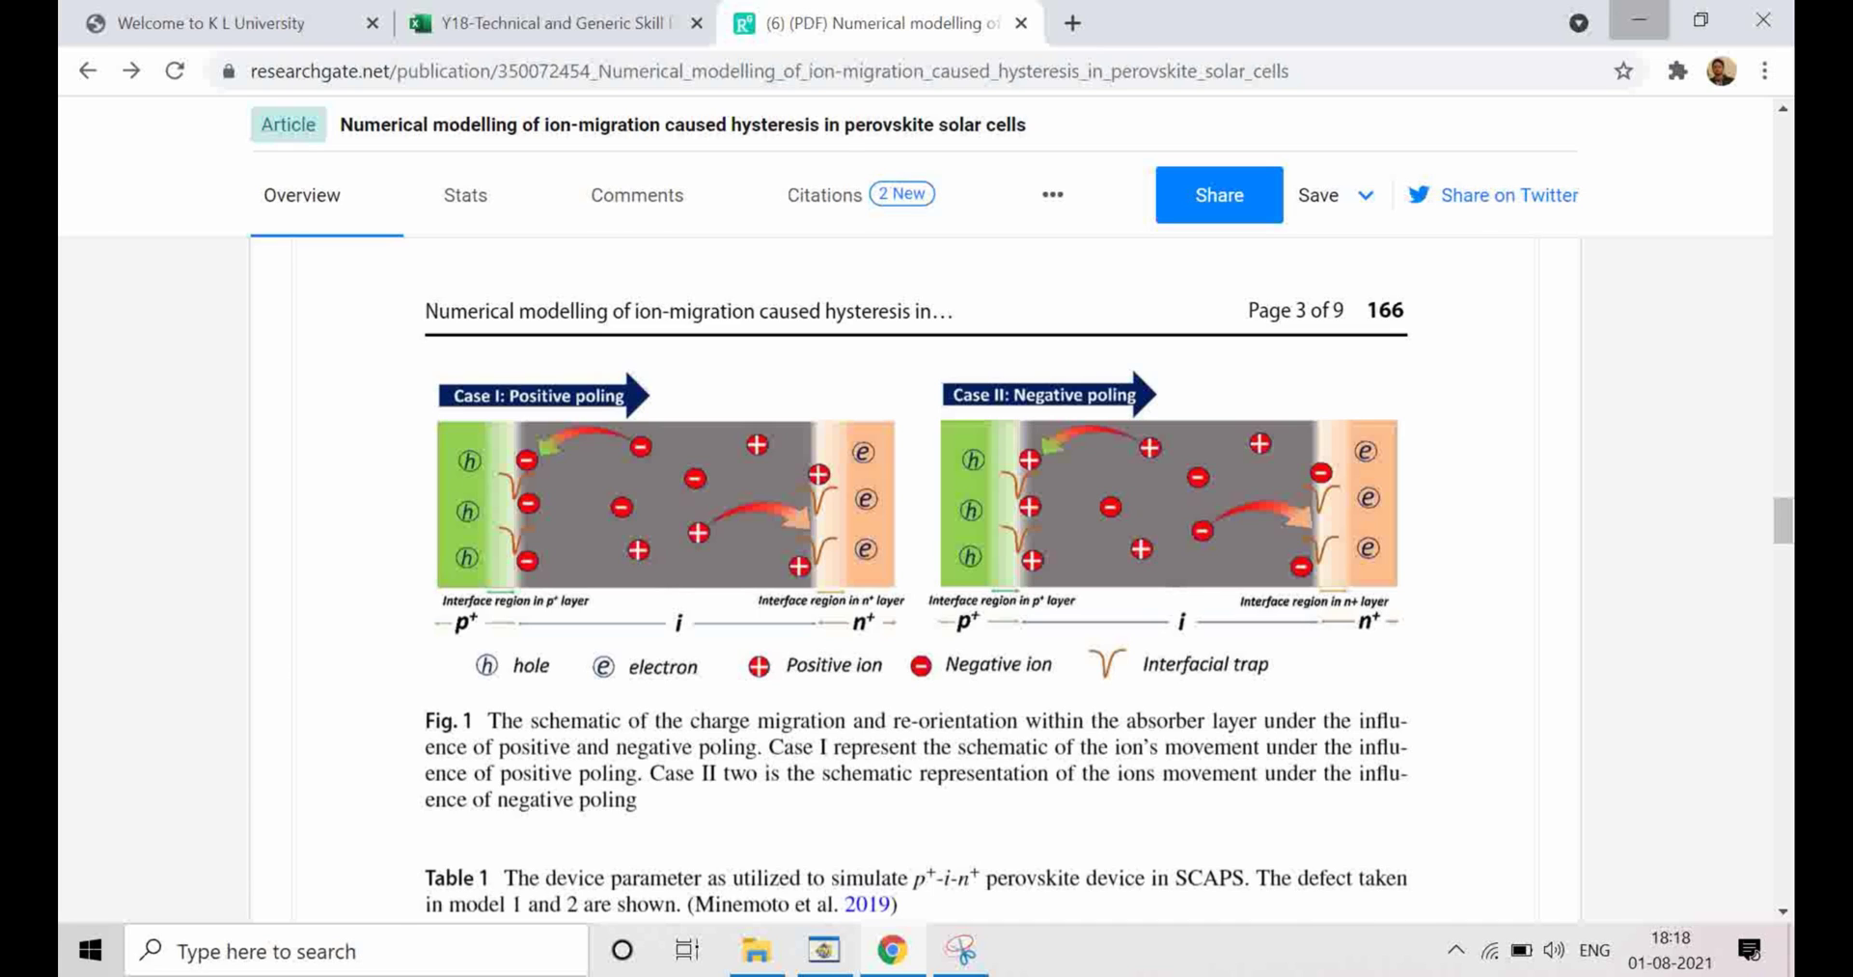
click(1638, 19)
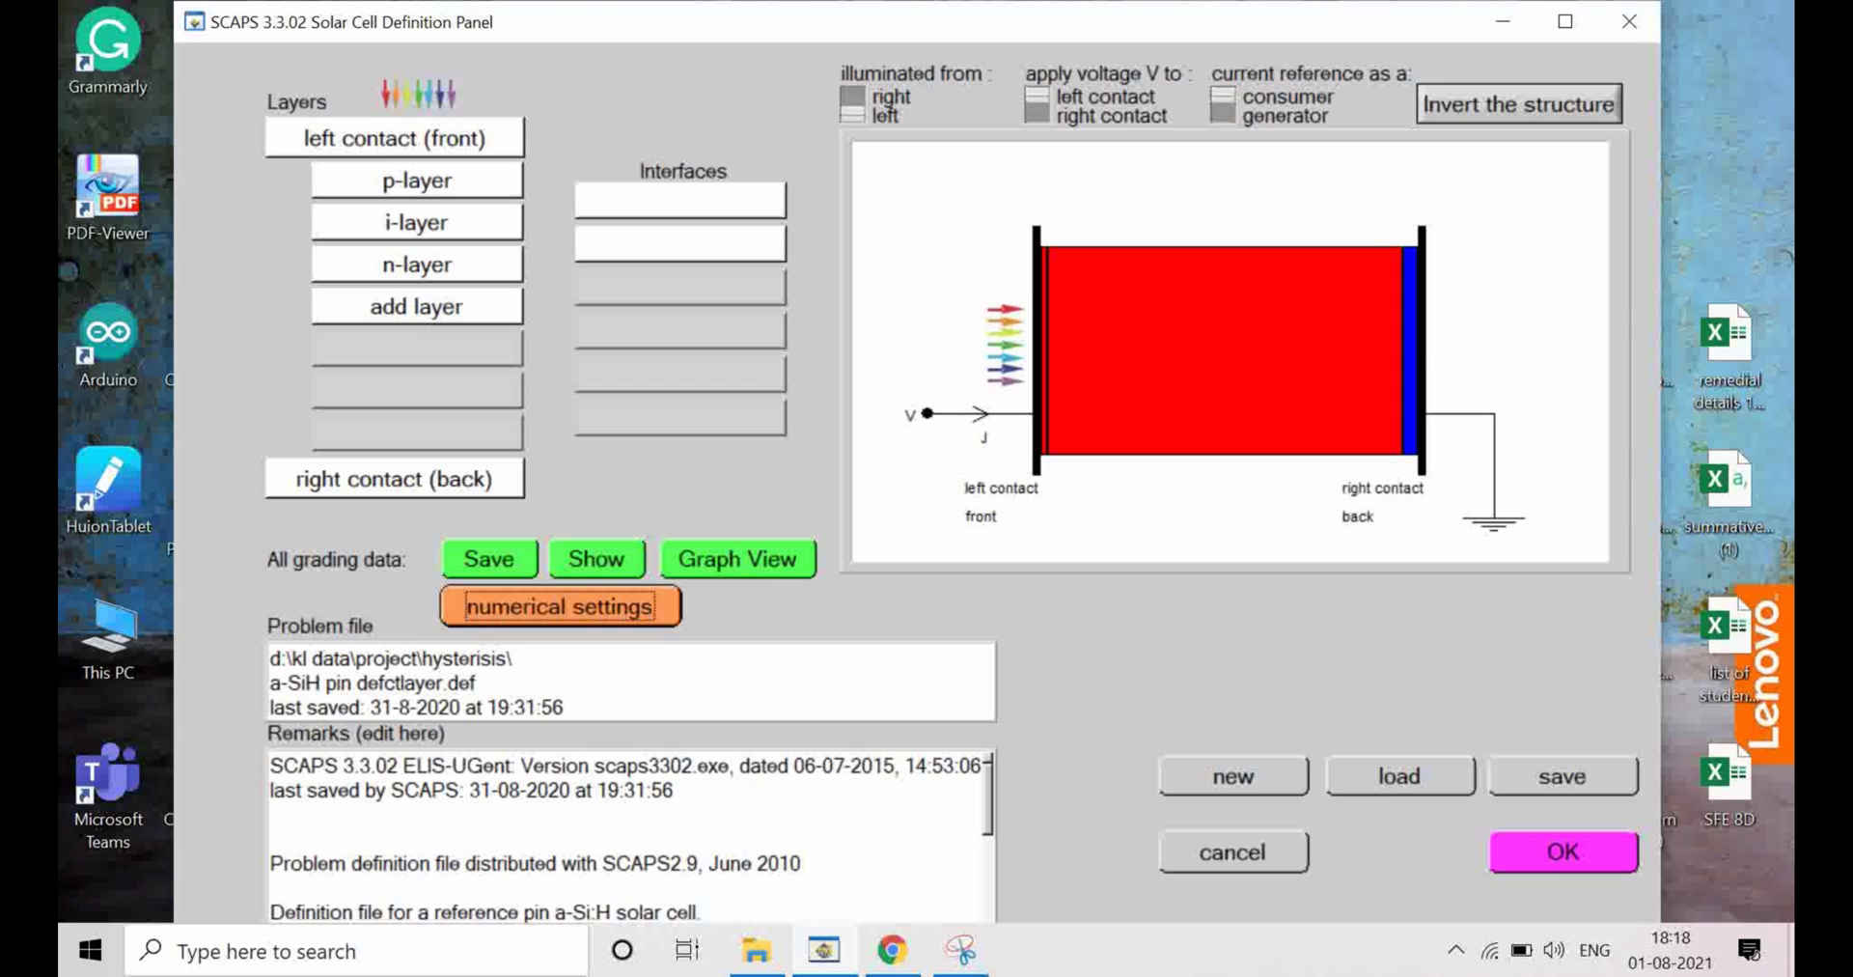
Switch the p-layer's Defect 1 type to Single Donor (0/+) and accept the layer.
click(416, 181)
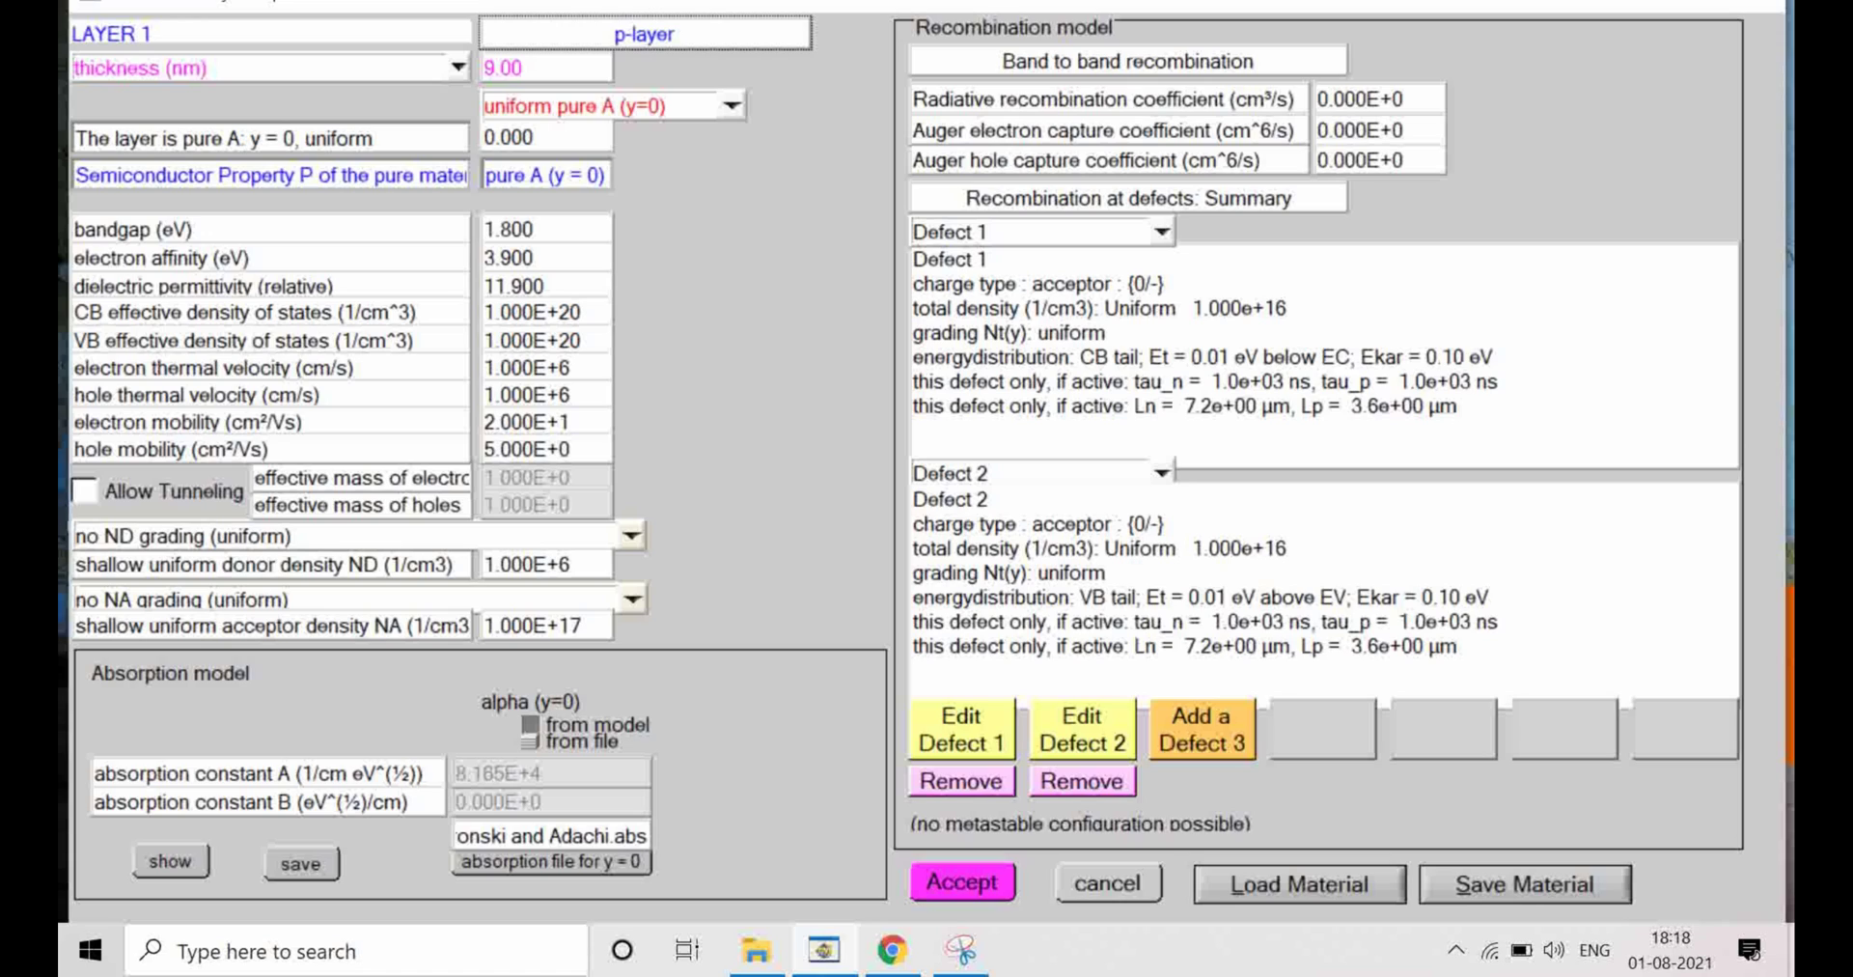
click(984, 259)
click(961, 728)
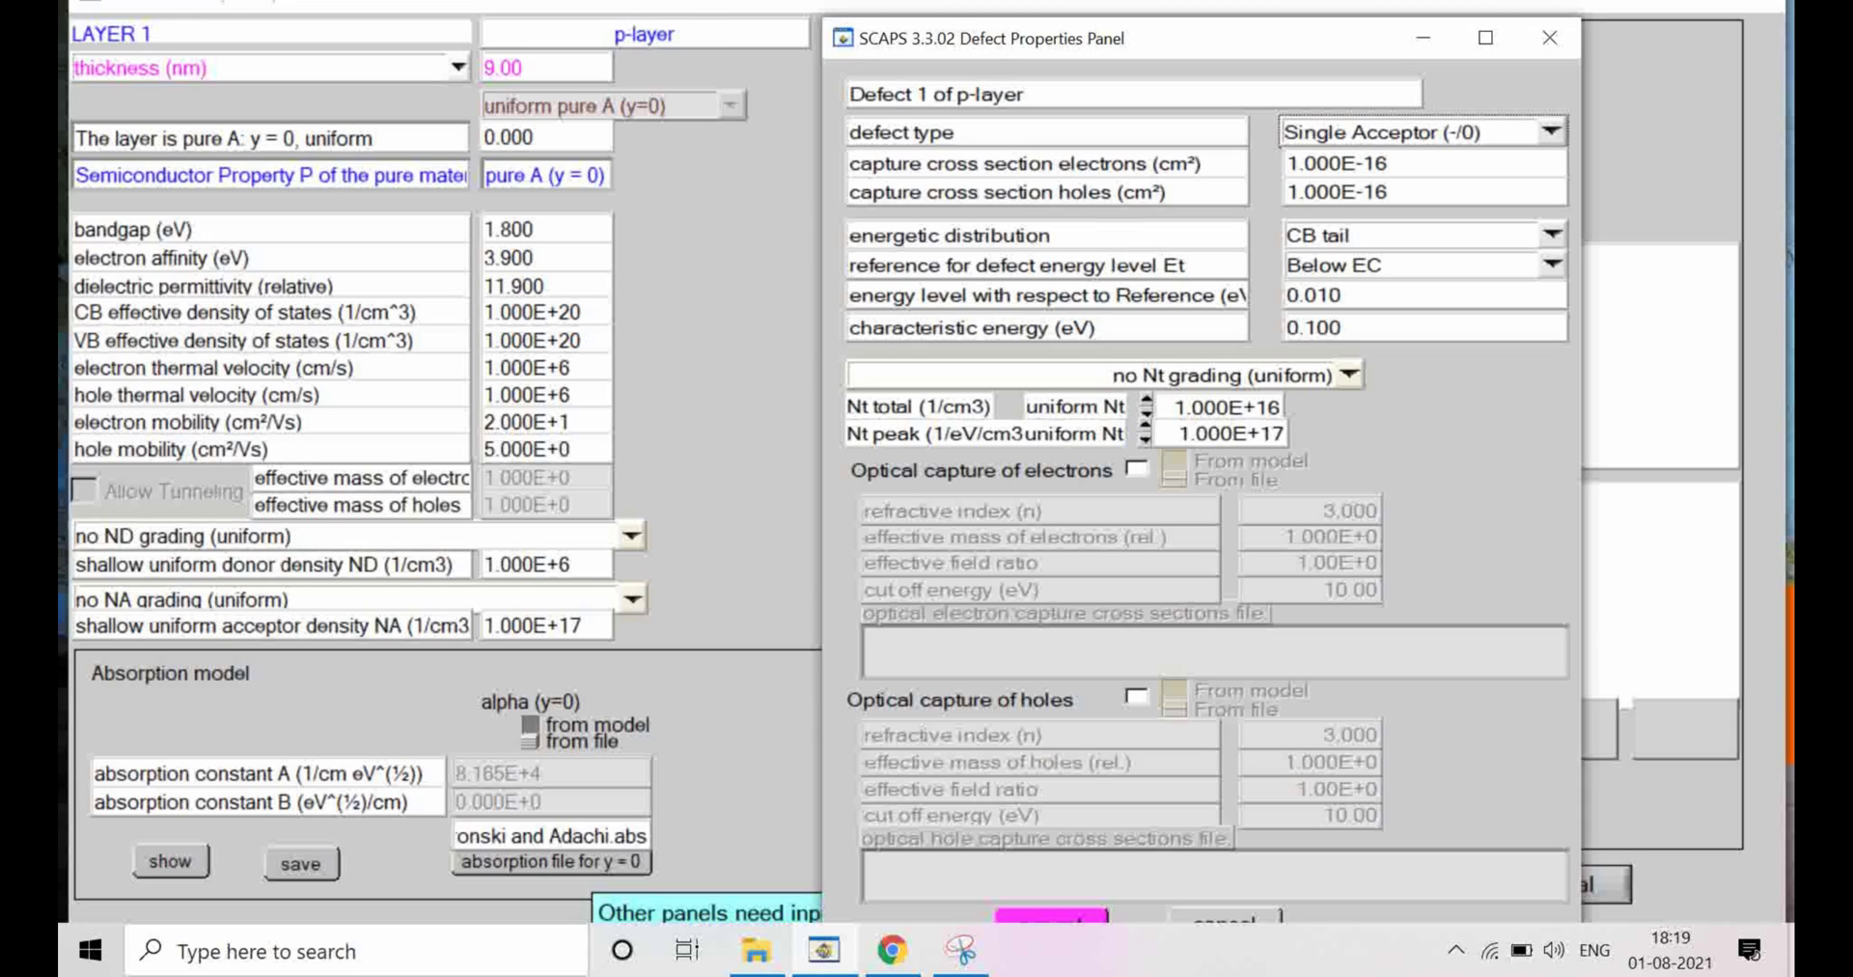
click(1422, 131)
click(1392, 194)
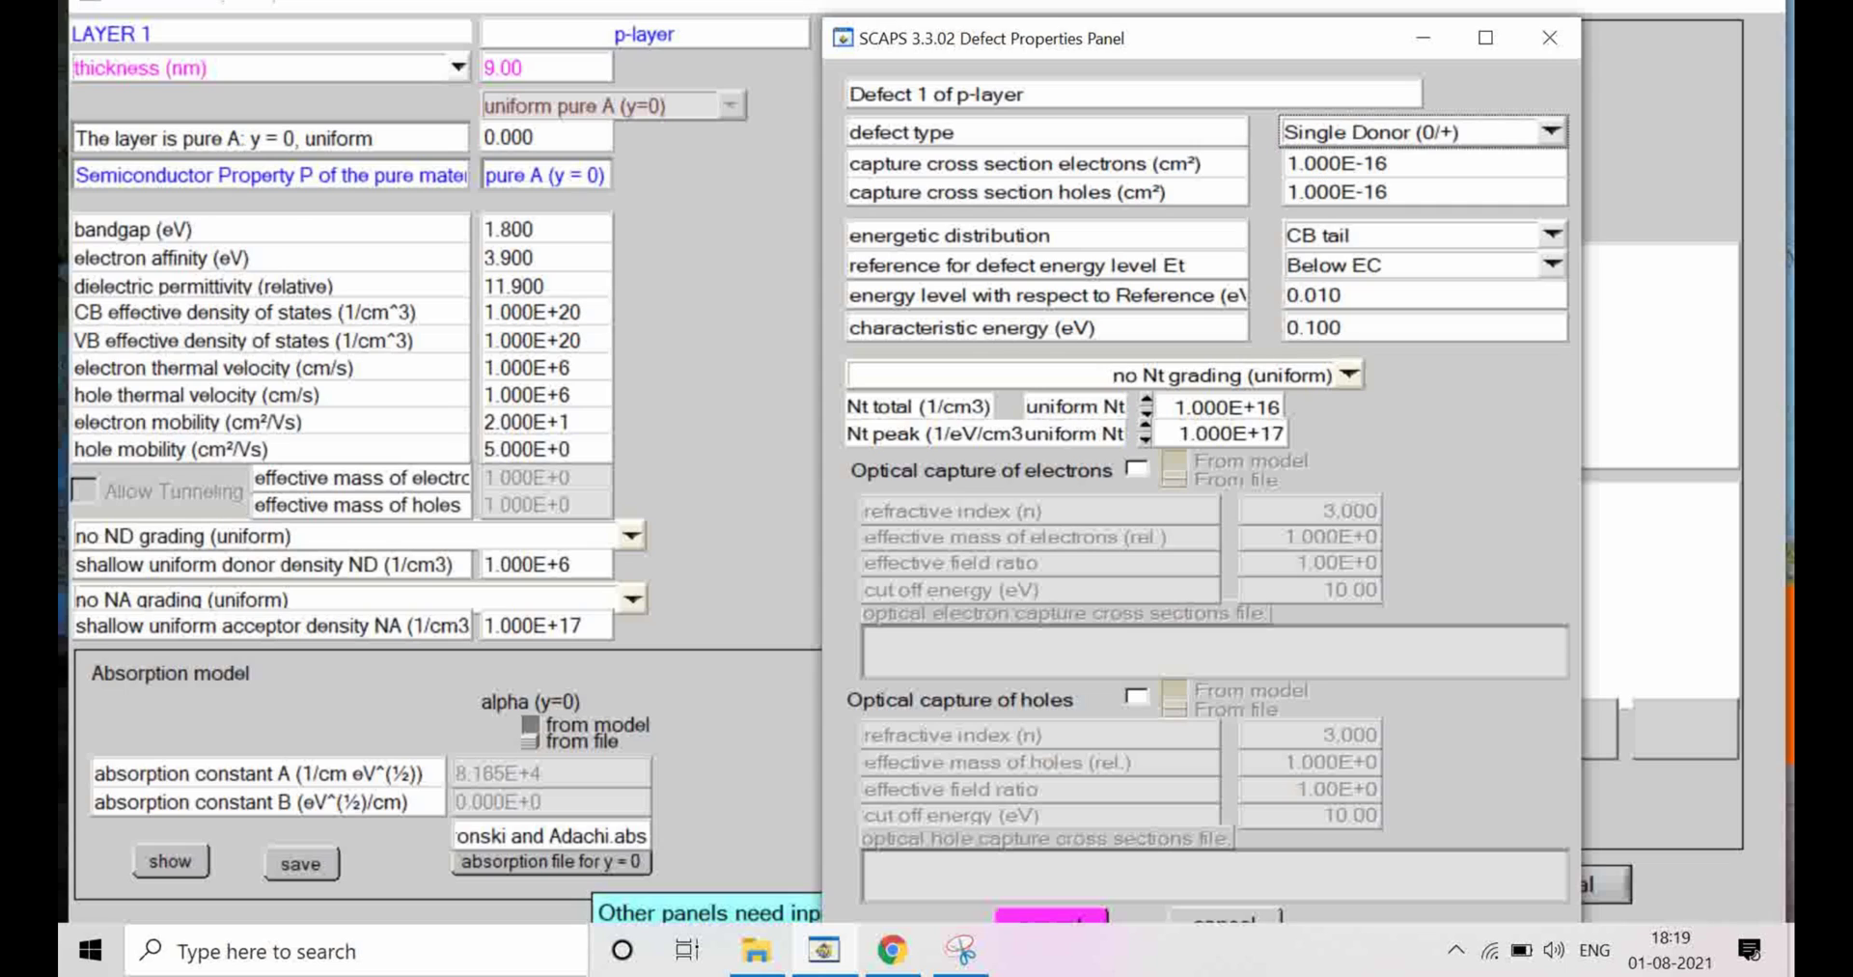
click(1051, 915)
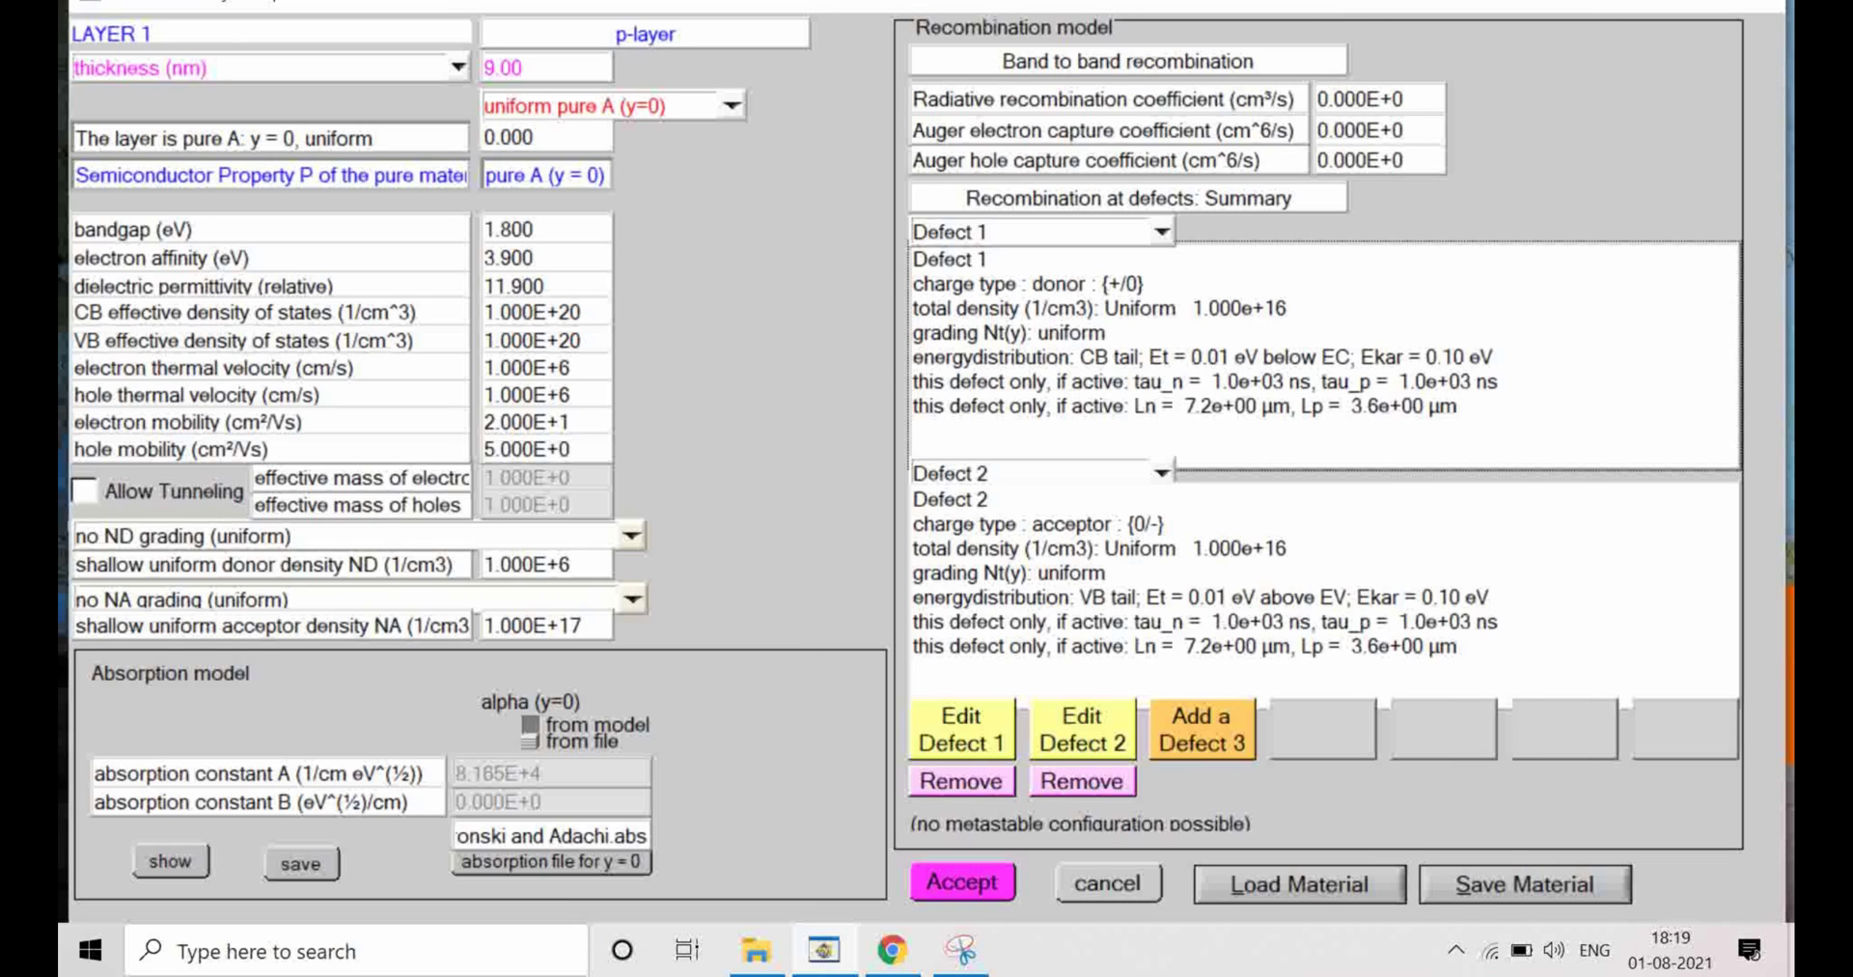
key(Return)
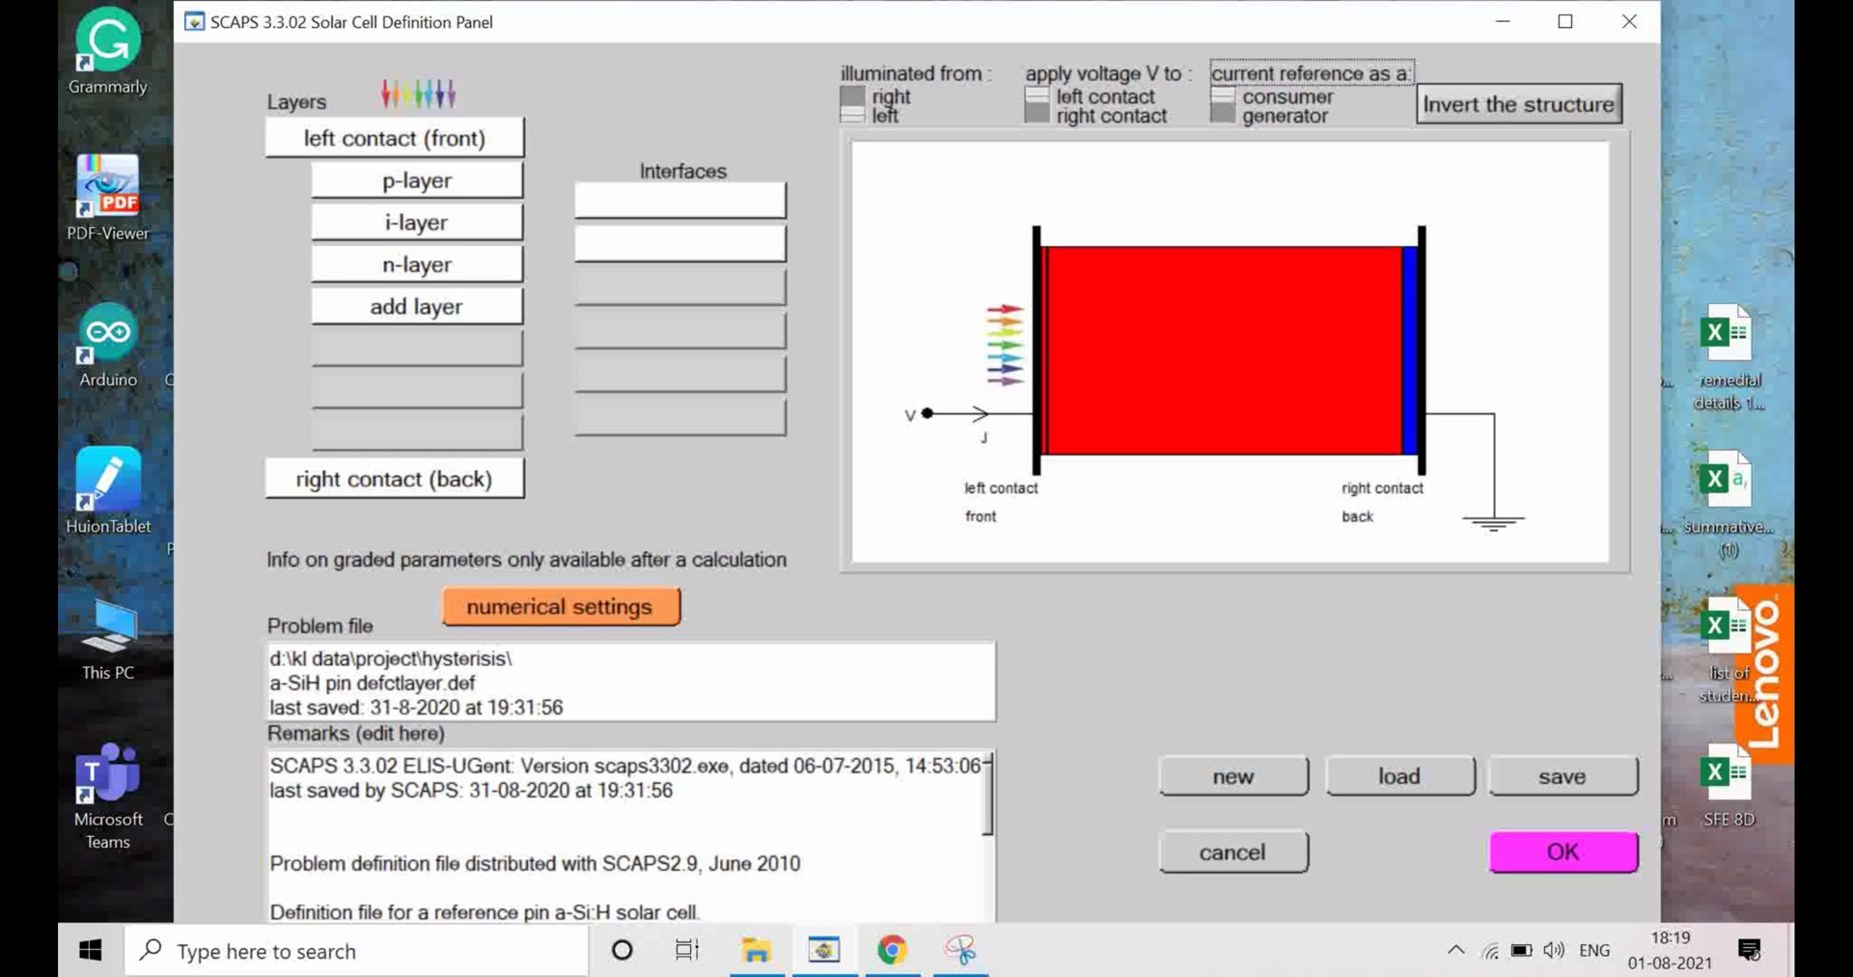
Switch the n-layer's Defect 1 type to Single Acceptor (-/0) and accept the layer.
click(416, 264)
click(1153, 348)
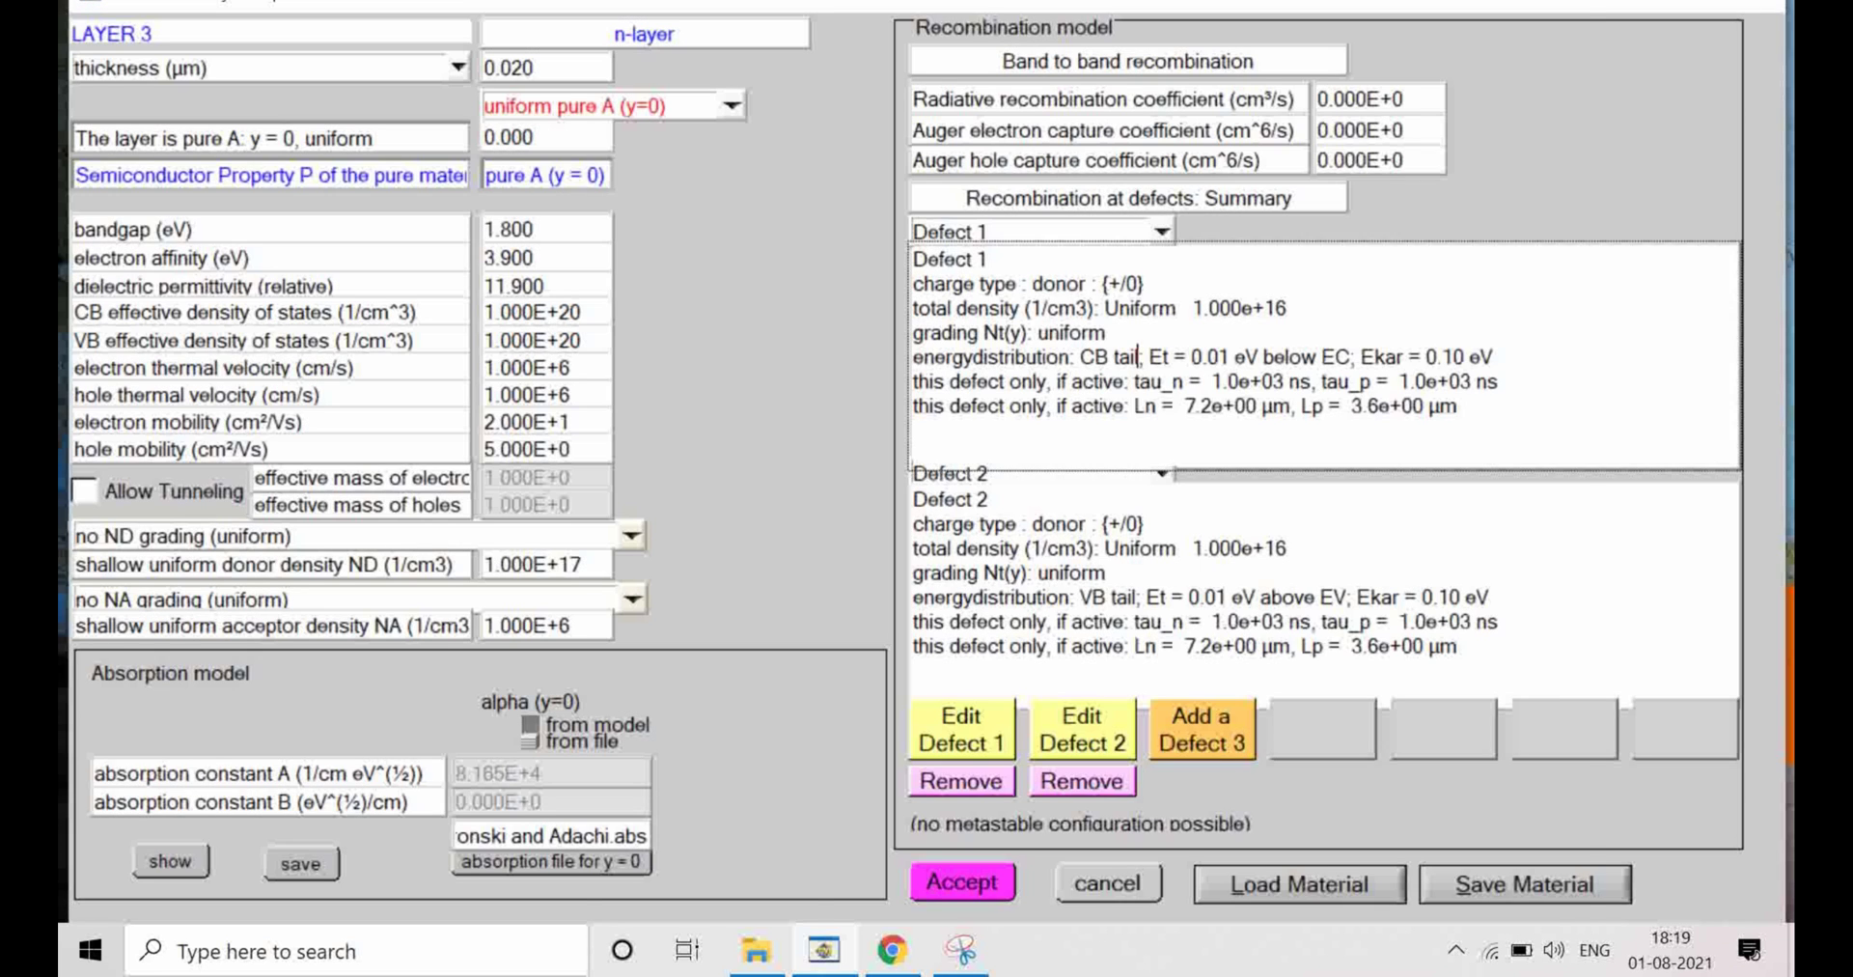
click(1550, 131)
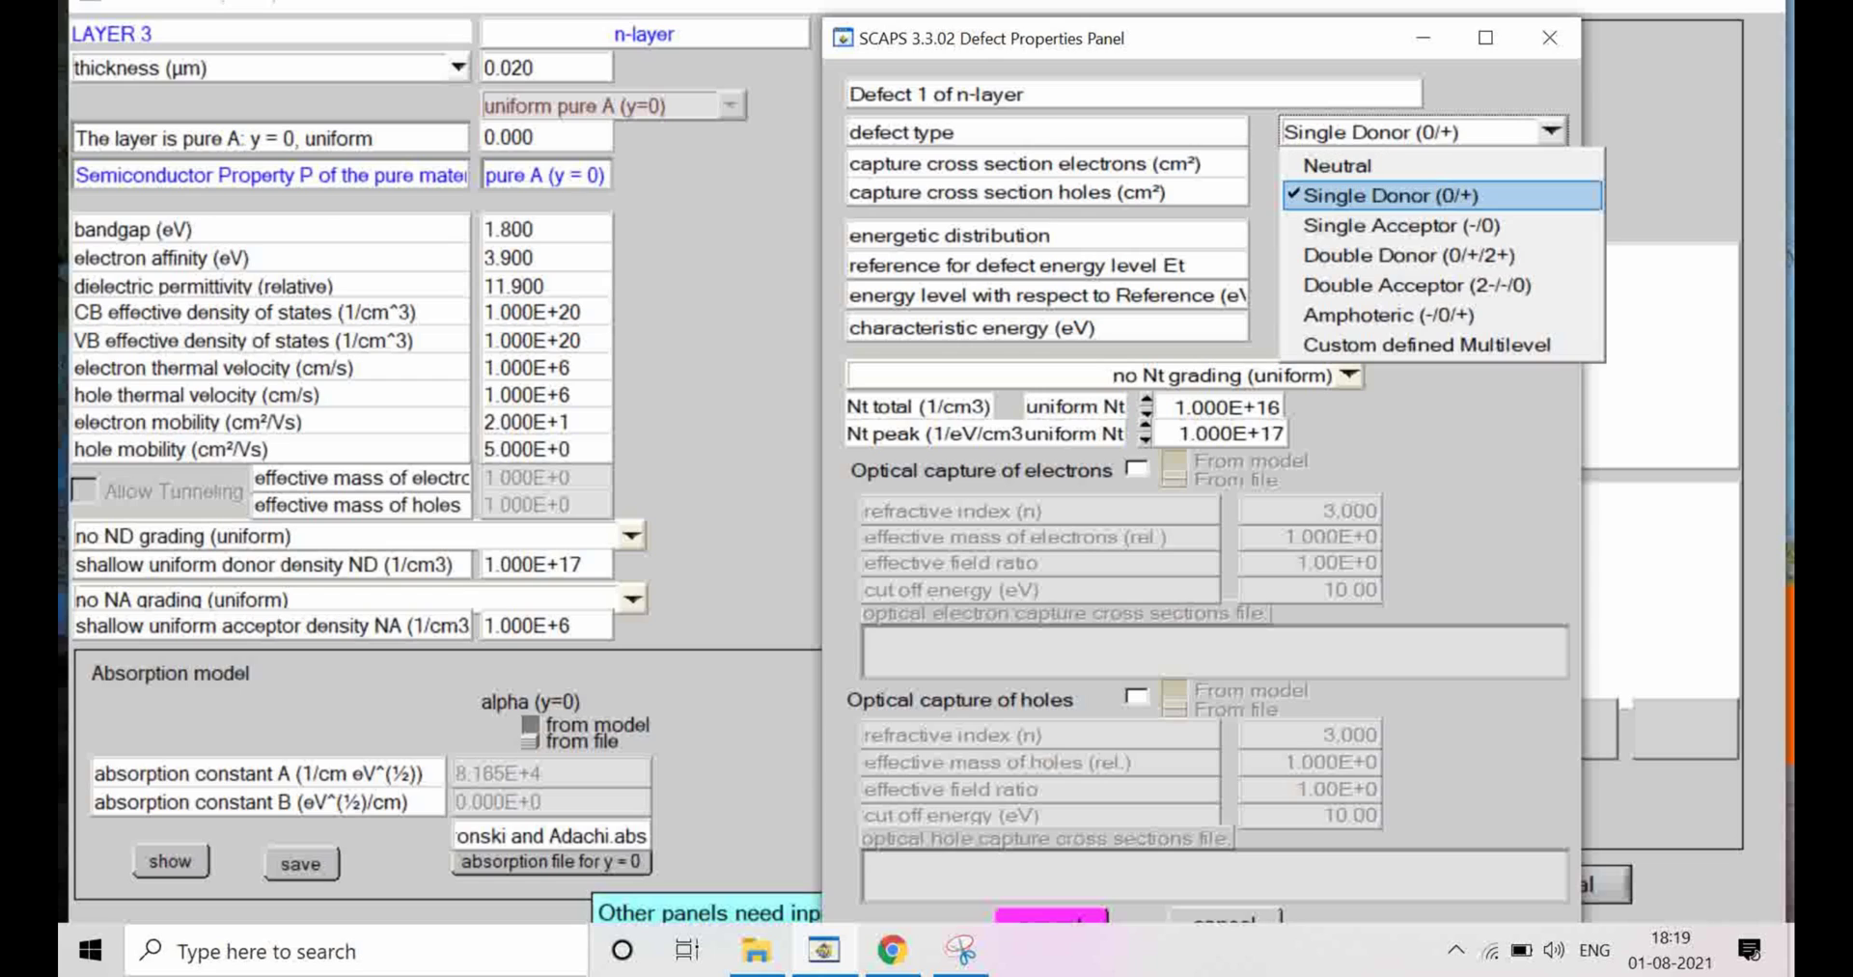
click(1397, 224)
key(Return)
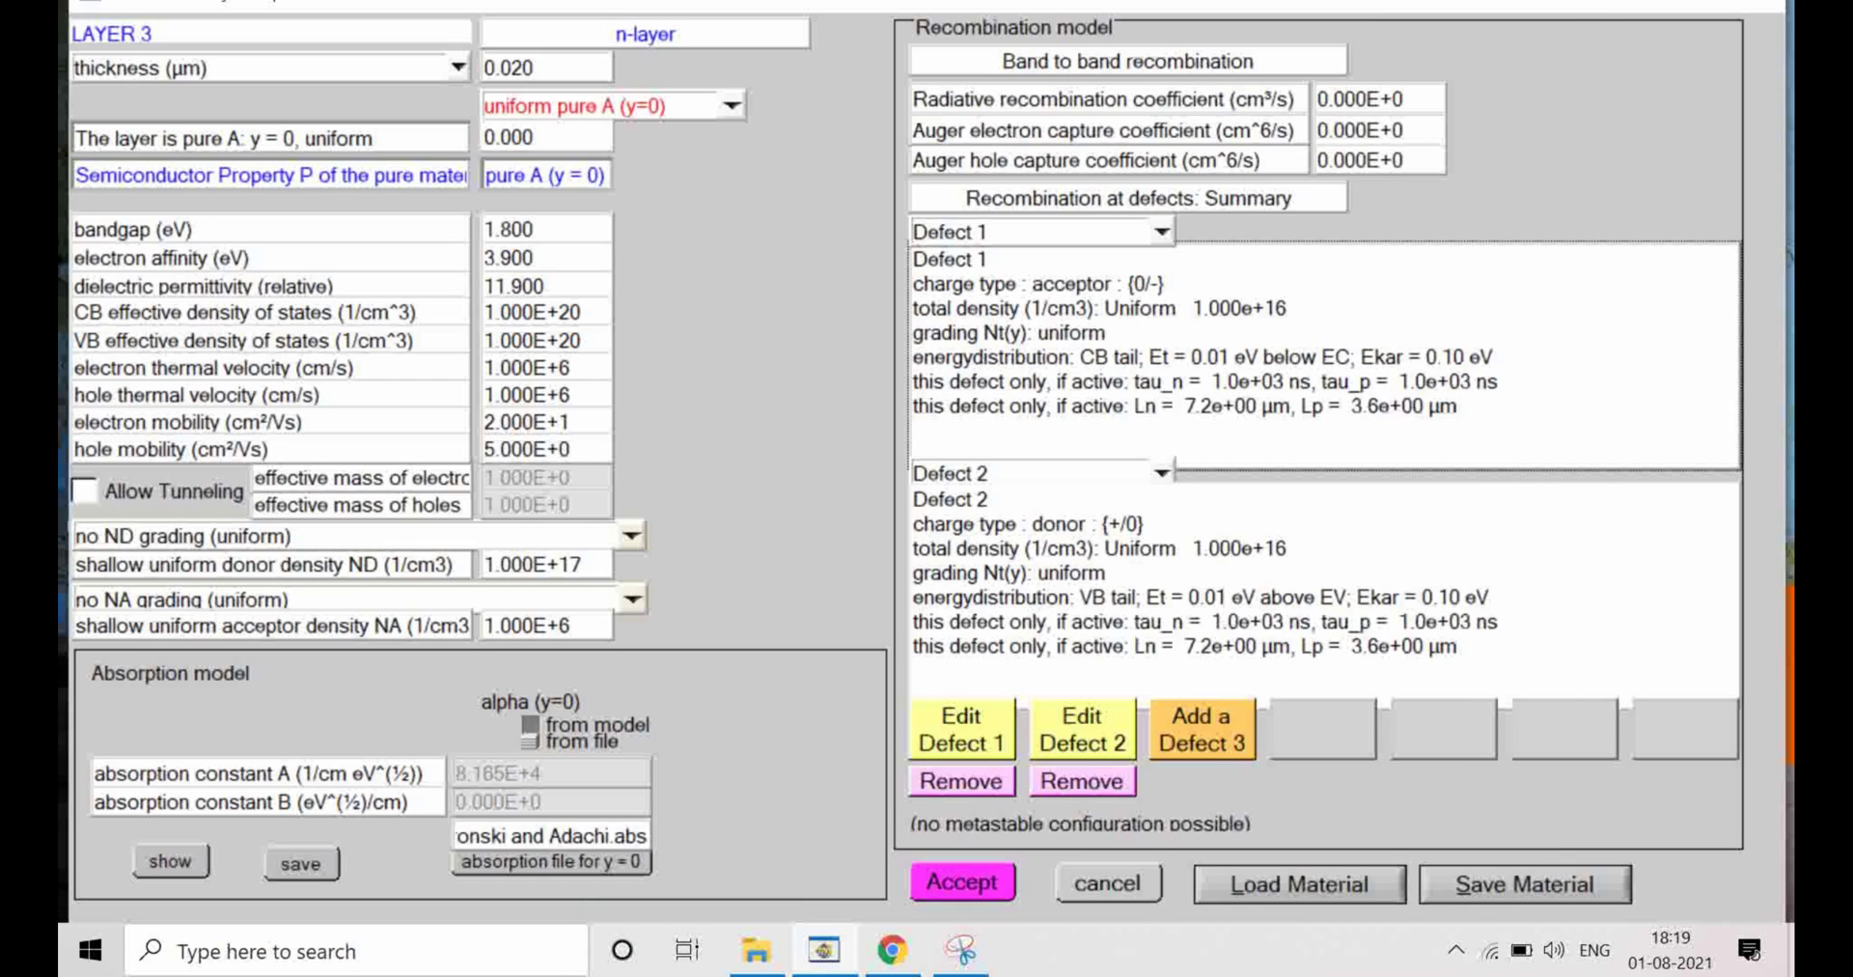
key(Return)
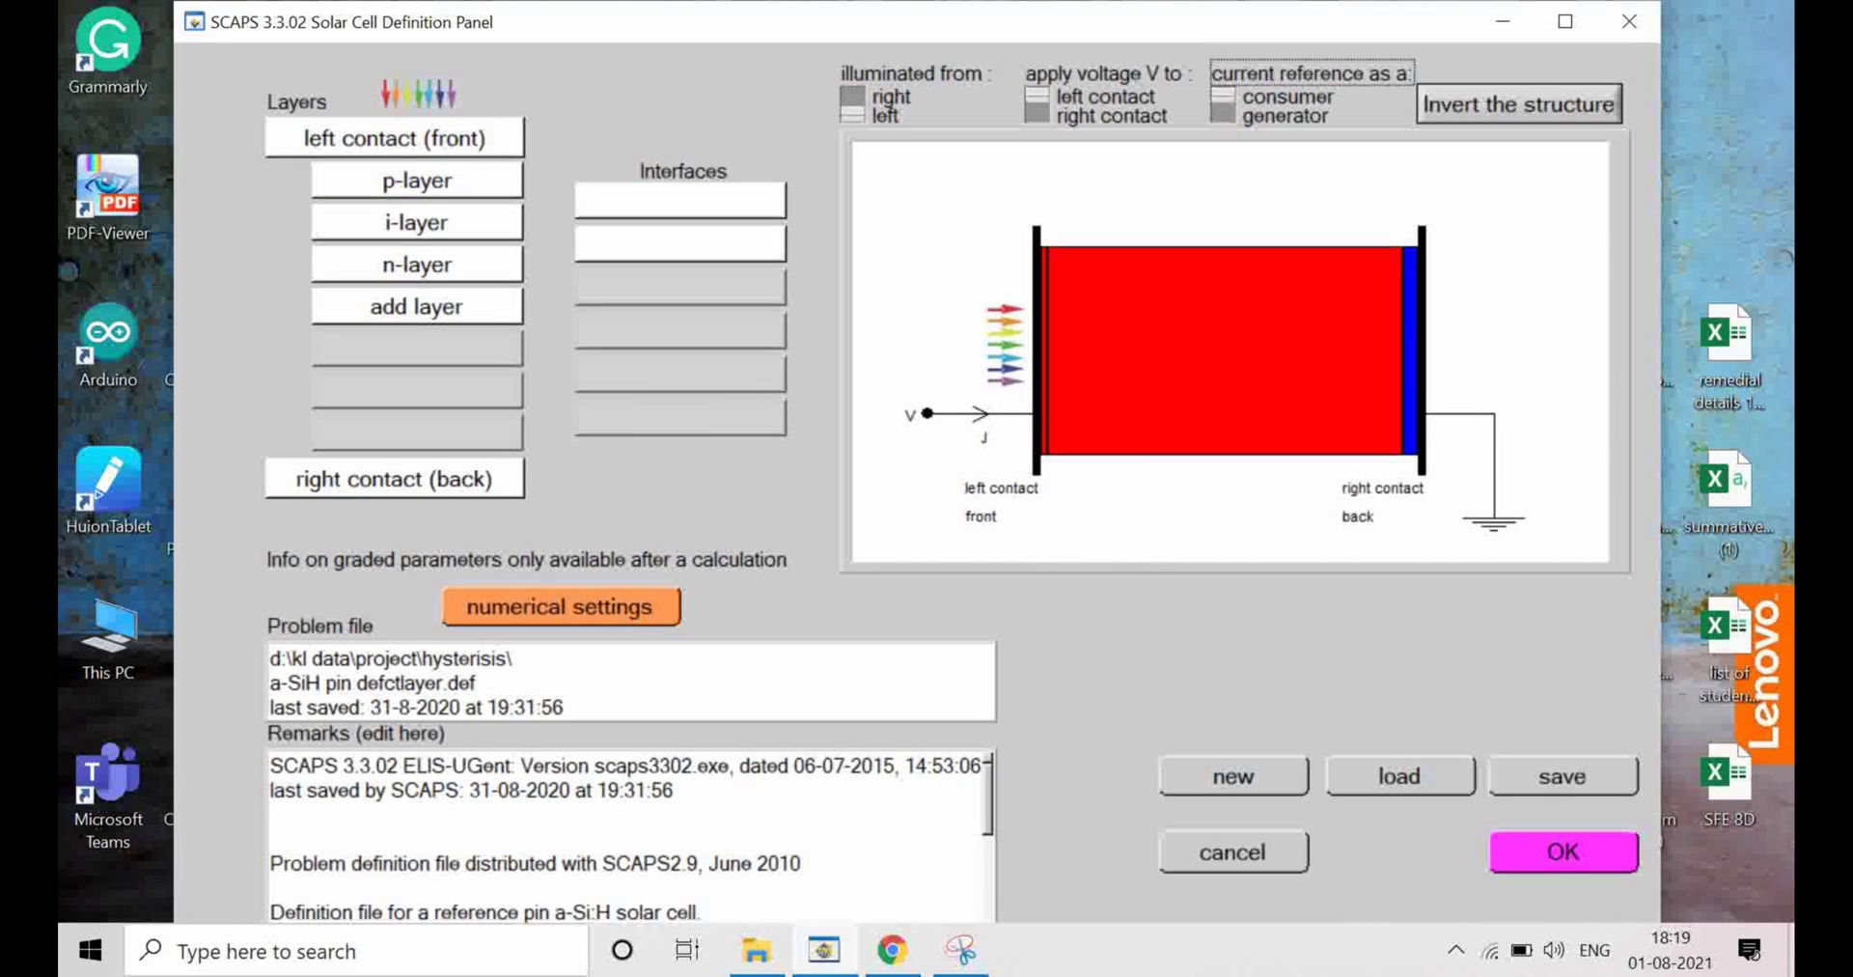
Confirm the modified cell definition and run the single-shot I-V calculation again.
key(Return)
key(Return)
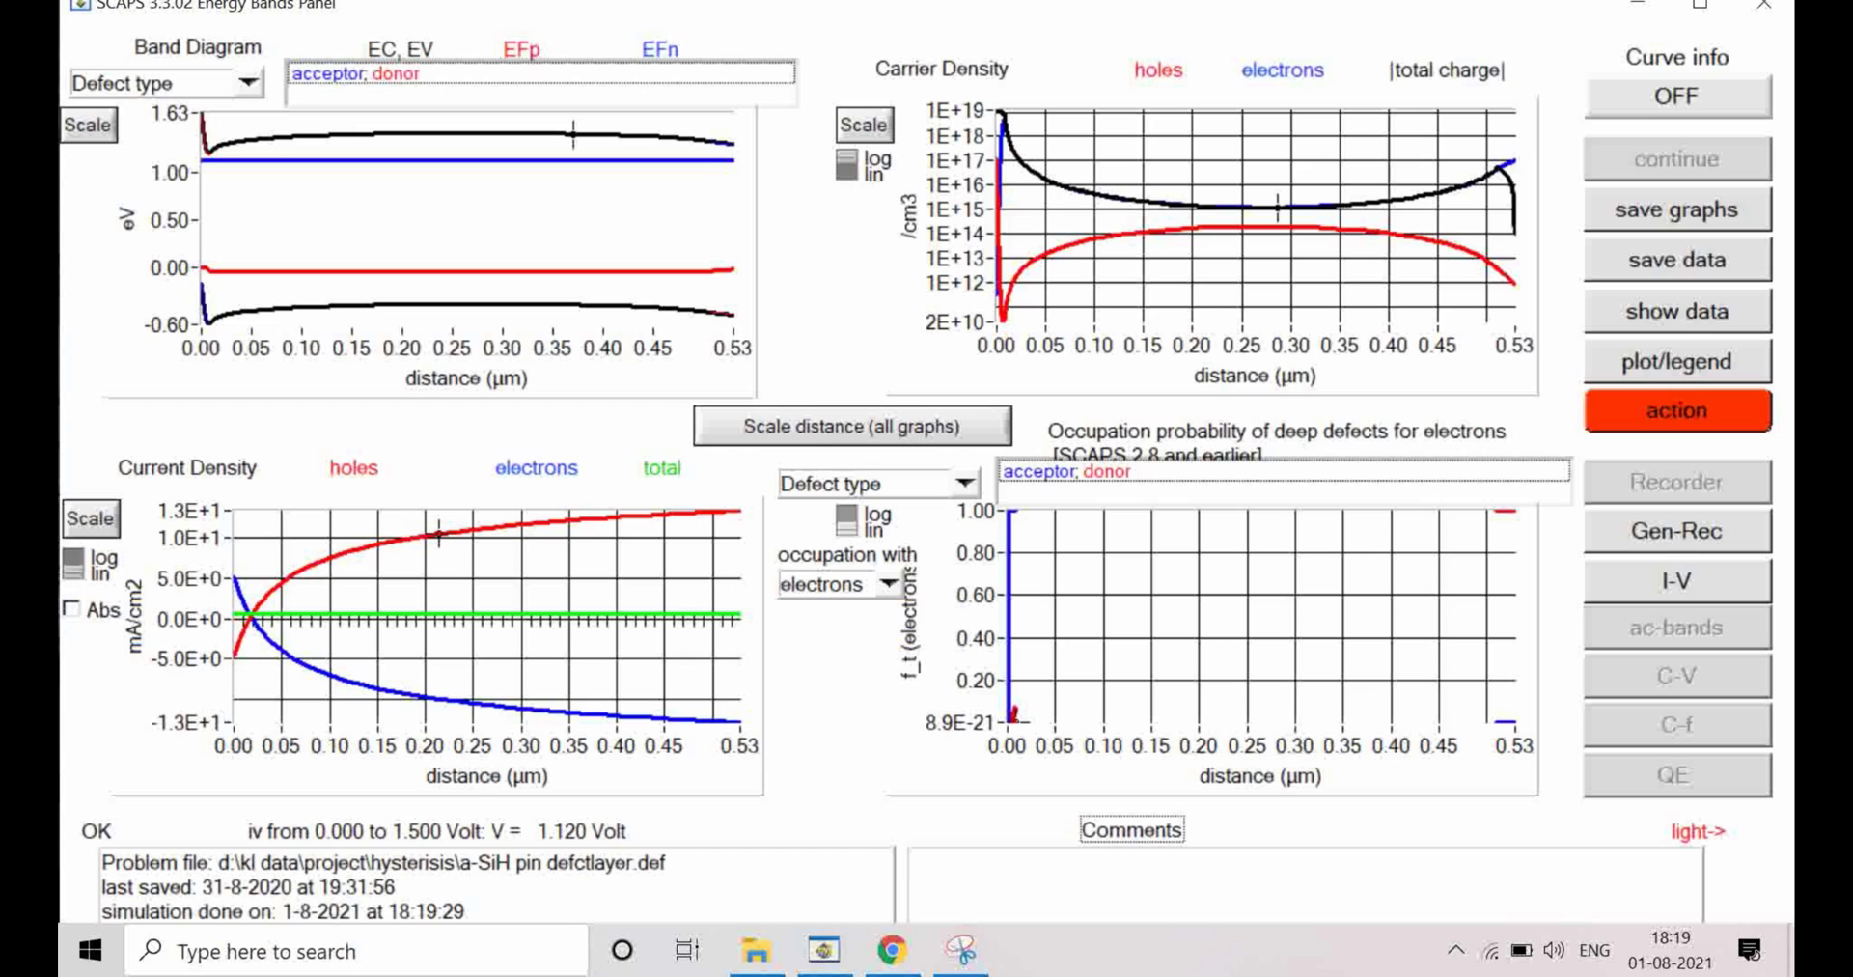
Compare the I-V curves of the two single-shot runs and return to the simulation settings.
click(1677, 580)
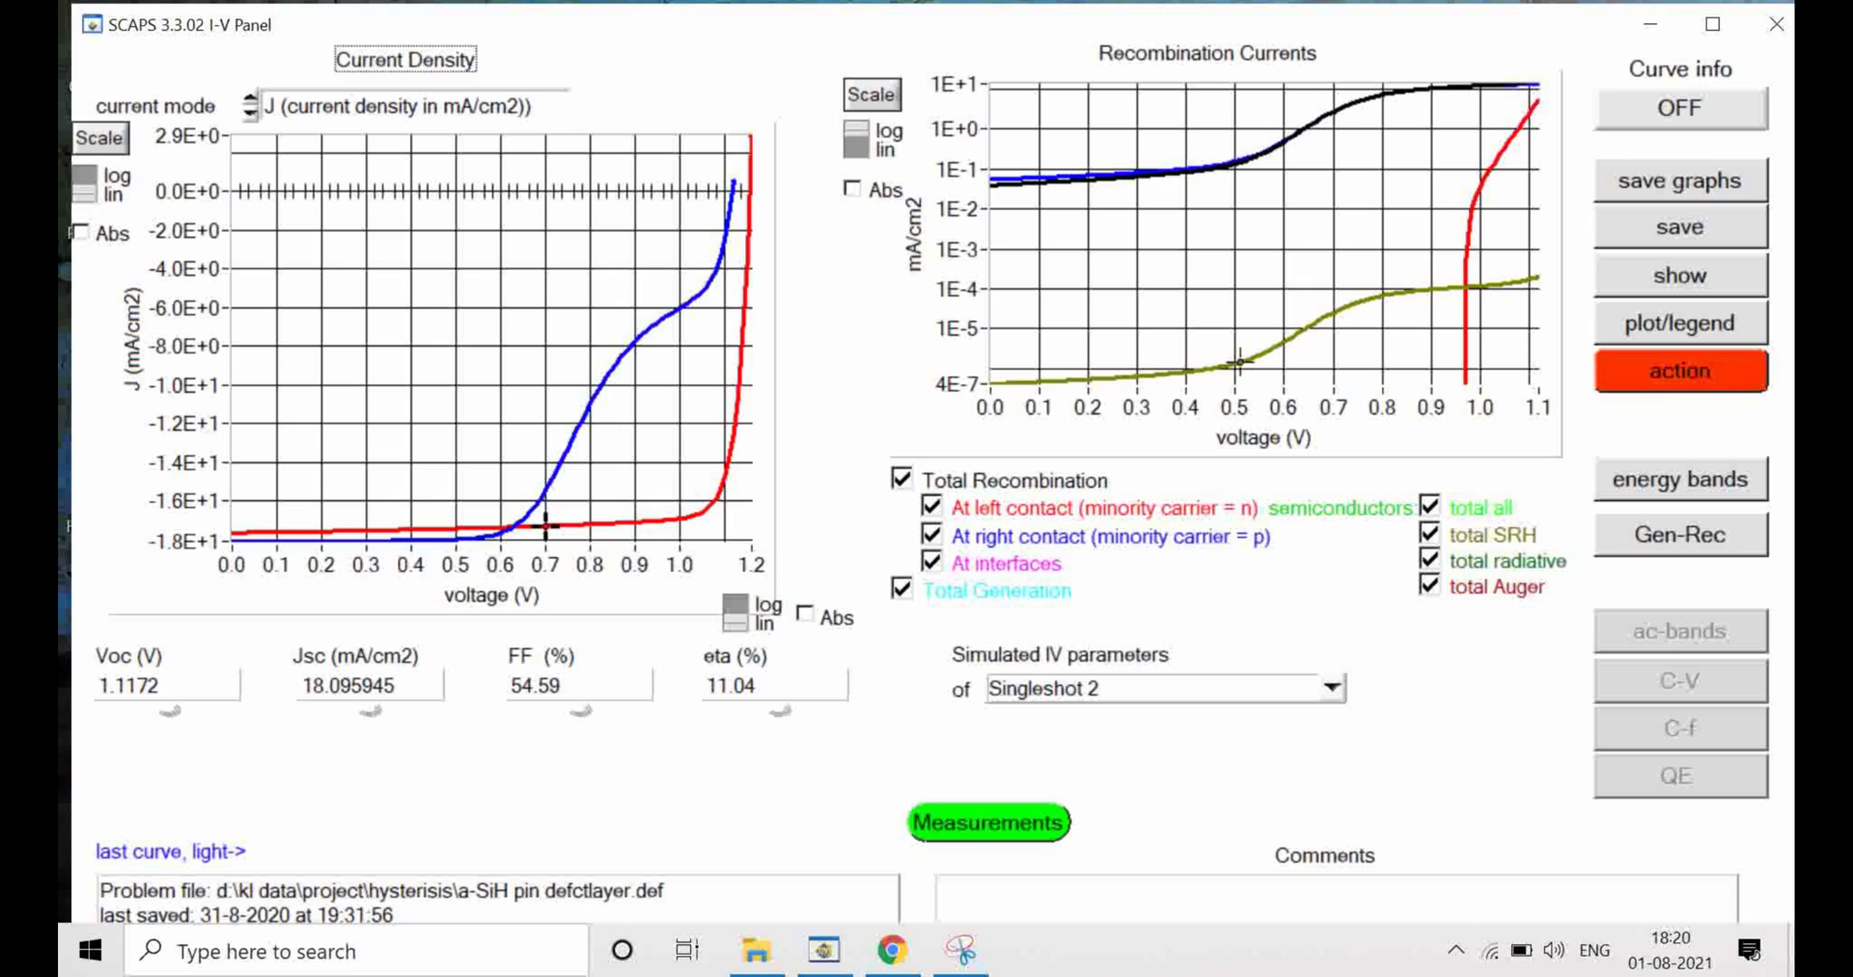
click(1680, 371)
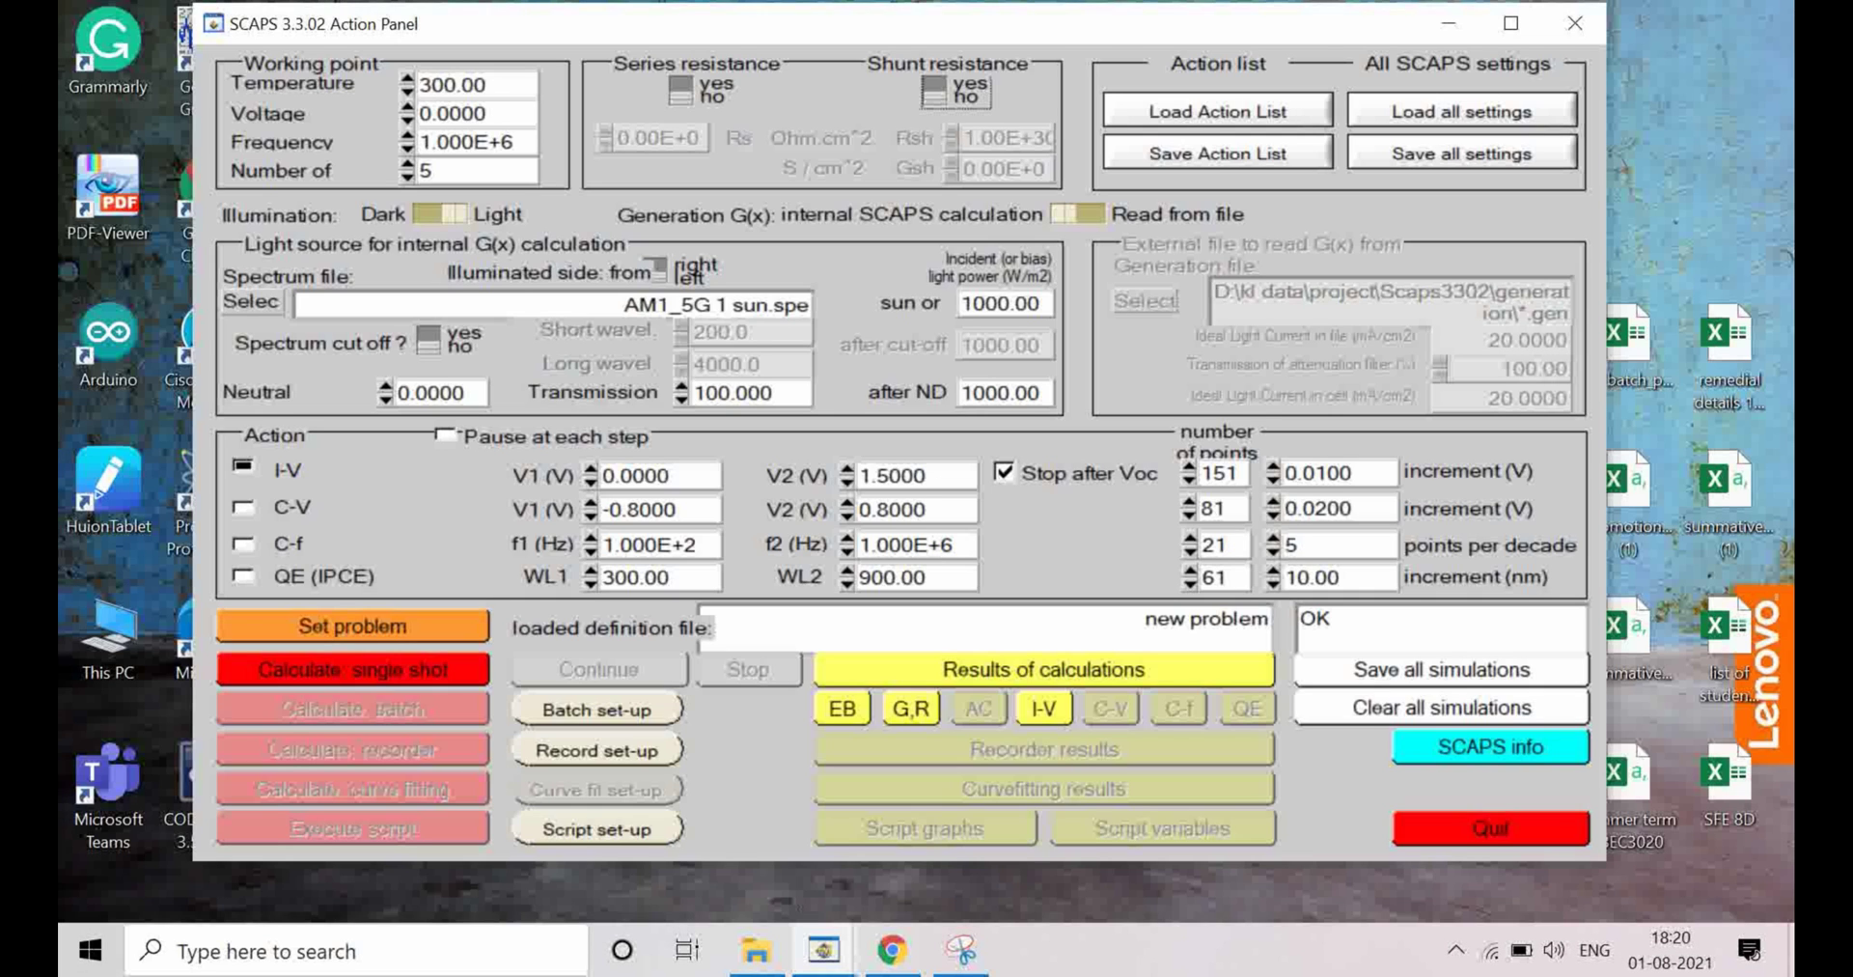
Load the problem file pin.def from the kl data\project\hysterisis folder on drive D as the cell definition.
click(352, 626)
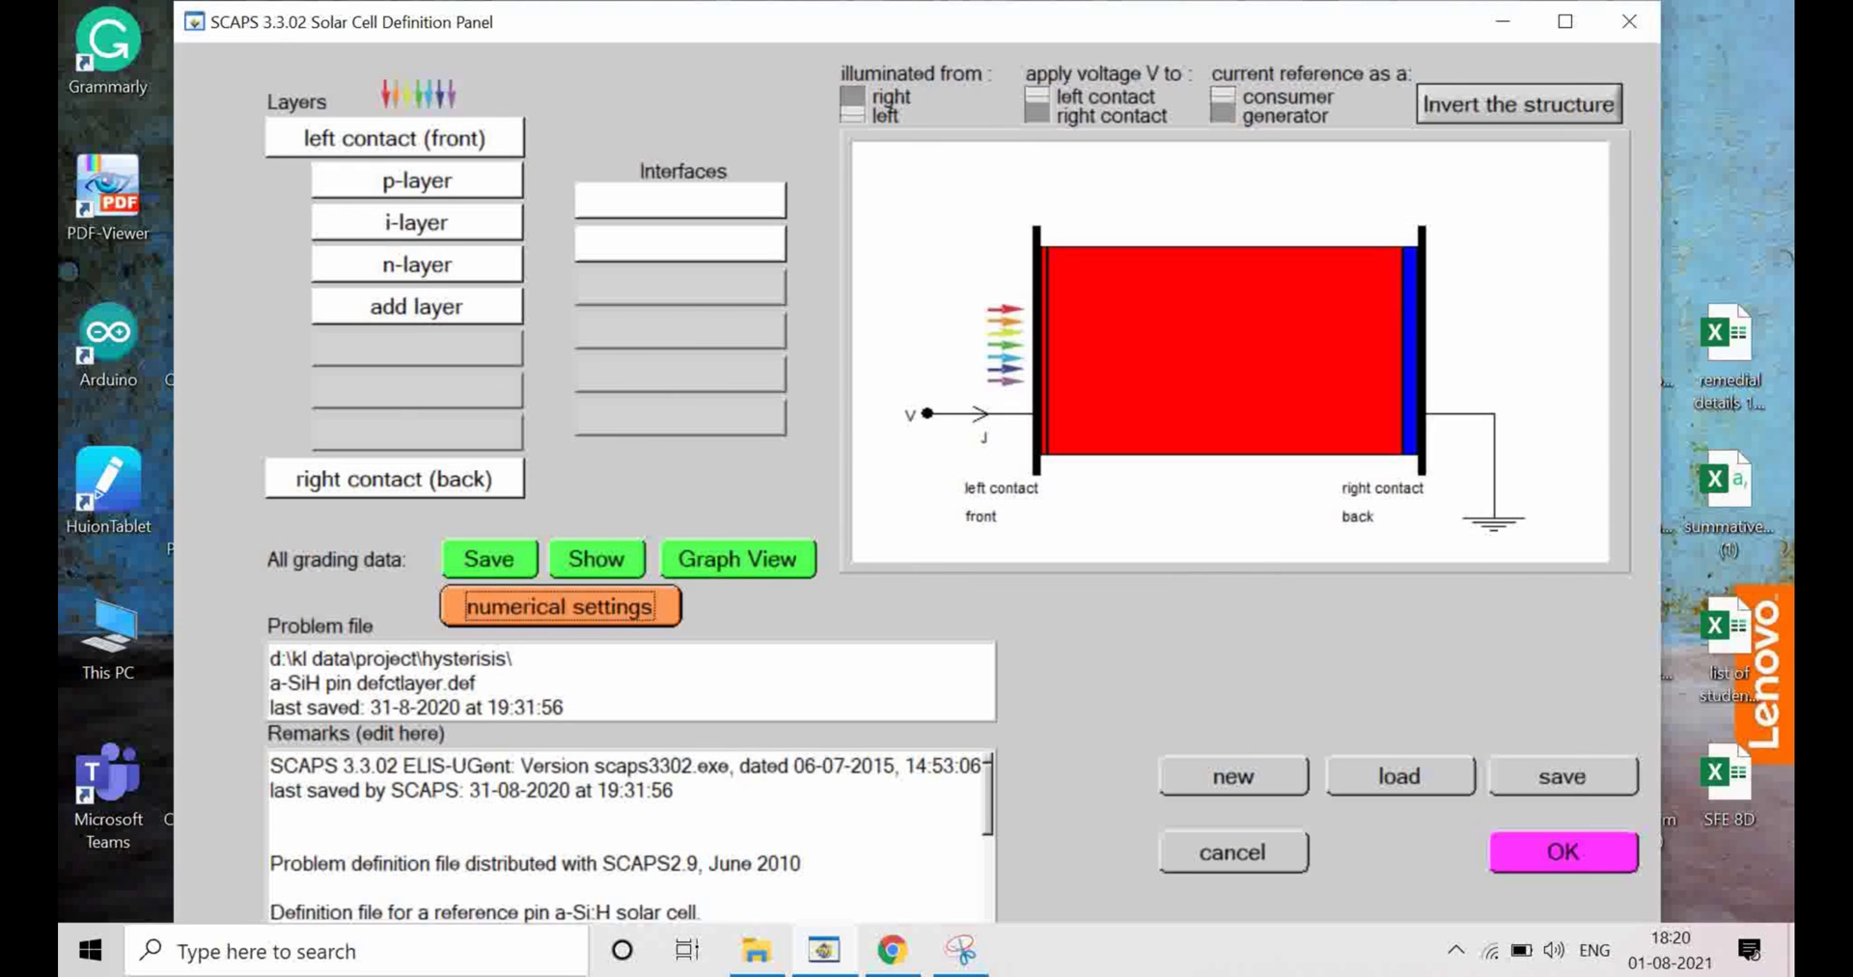
click(1398, 776)
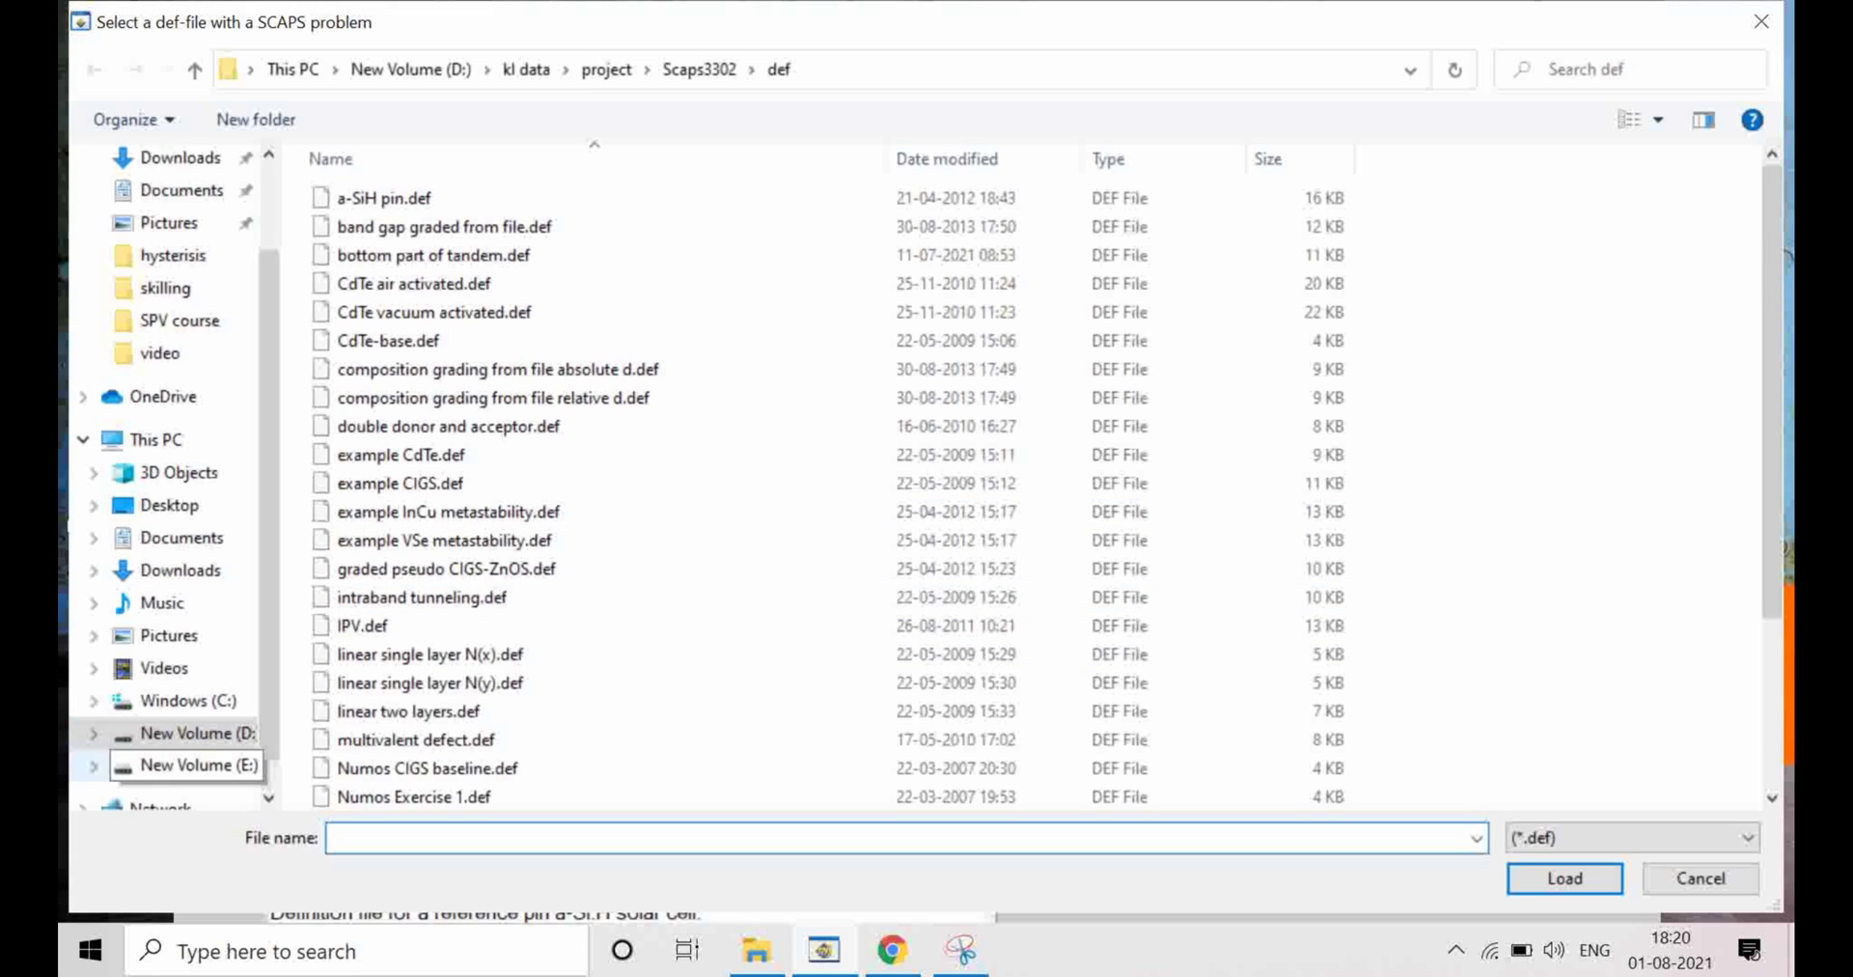
click(197, 732)
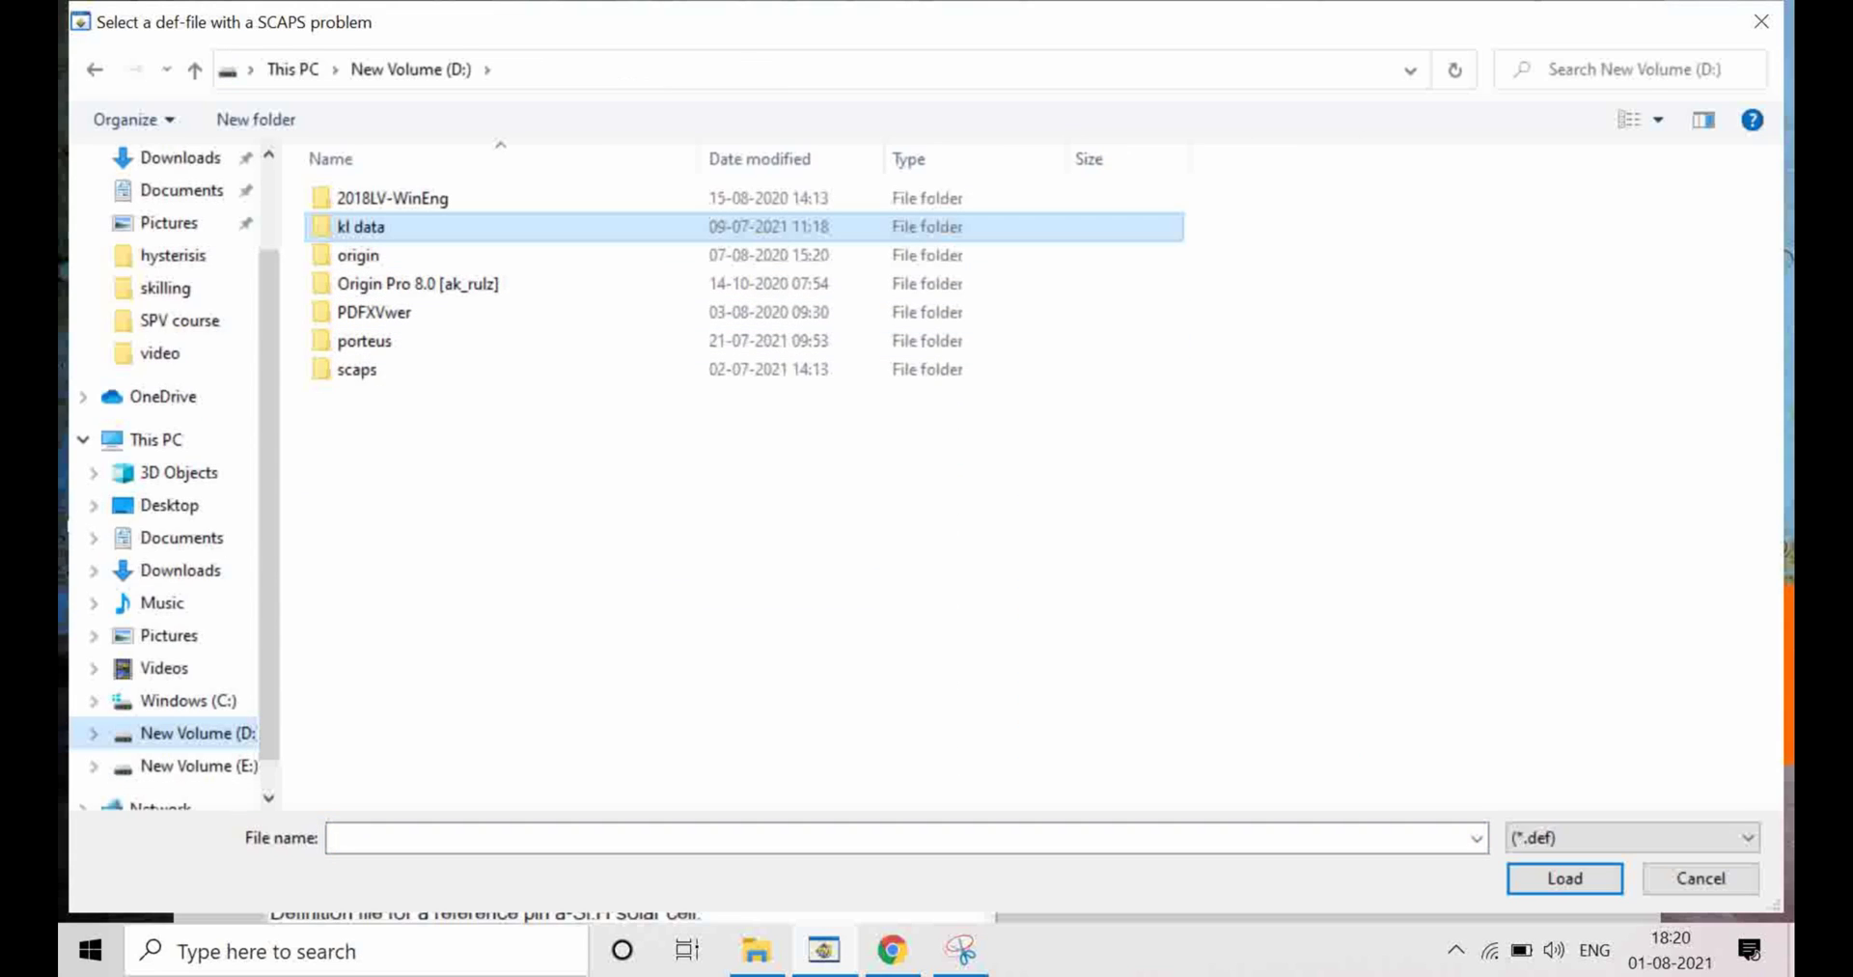
double_click(361, 227)
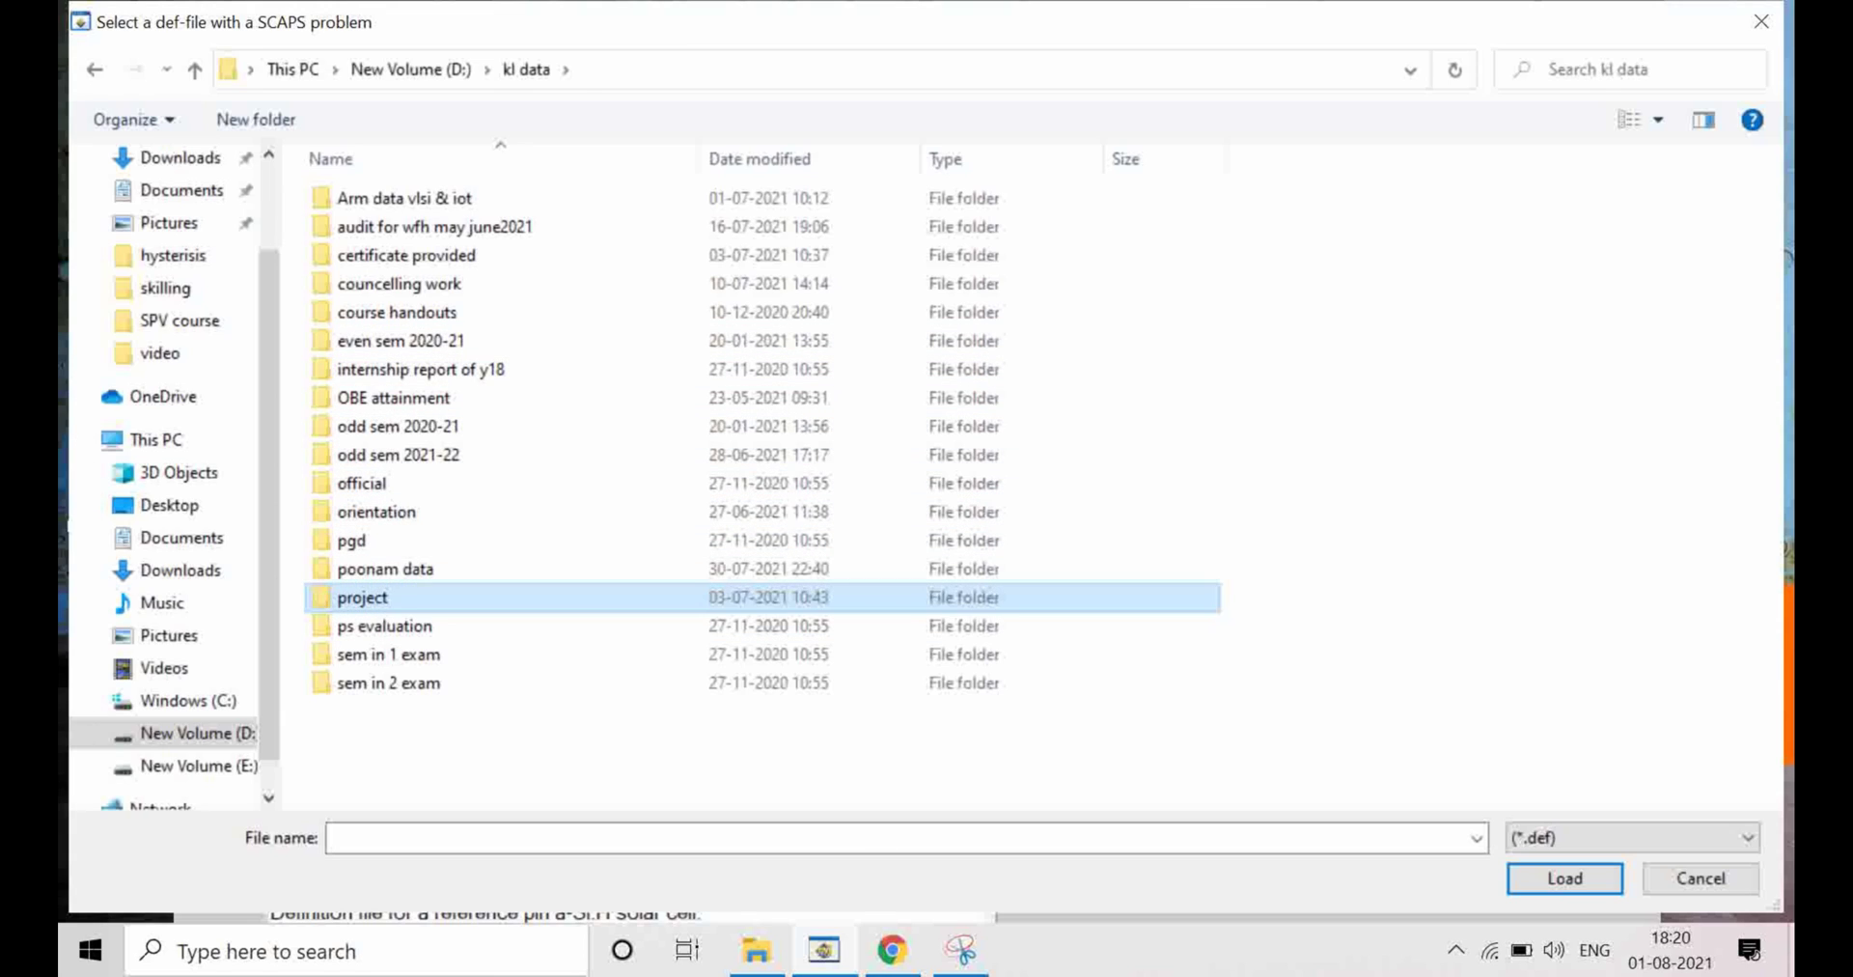
double_click(362, 597)
double_click(369, 340)
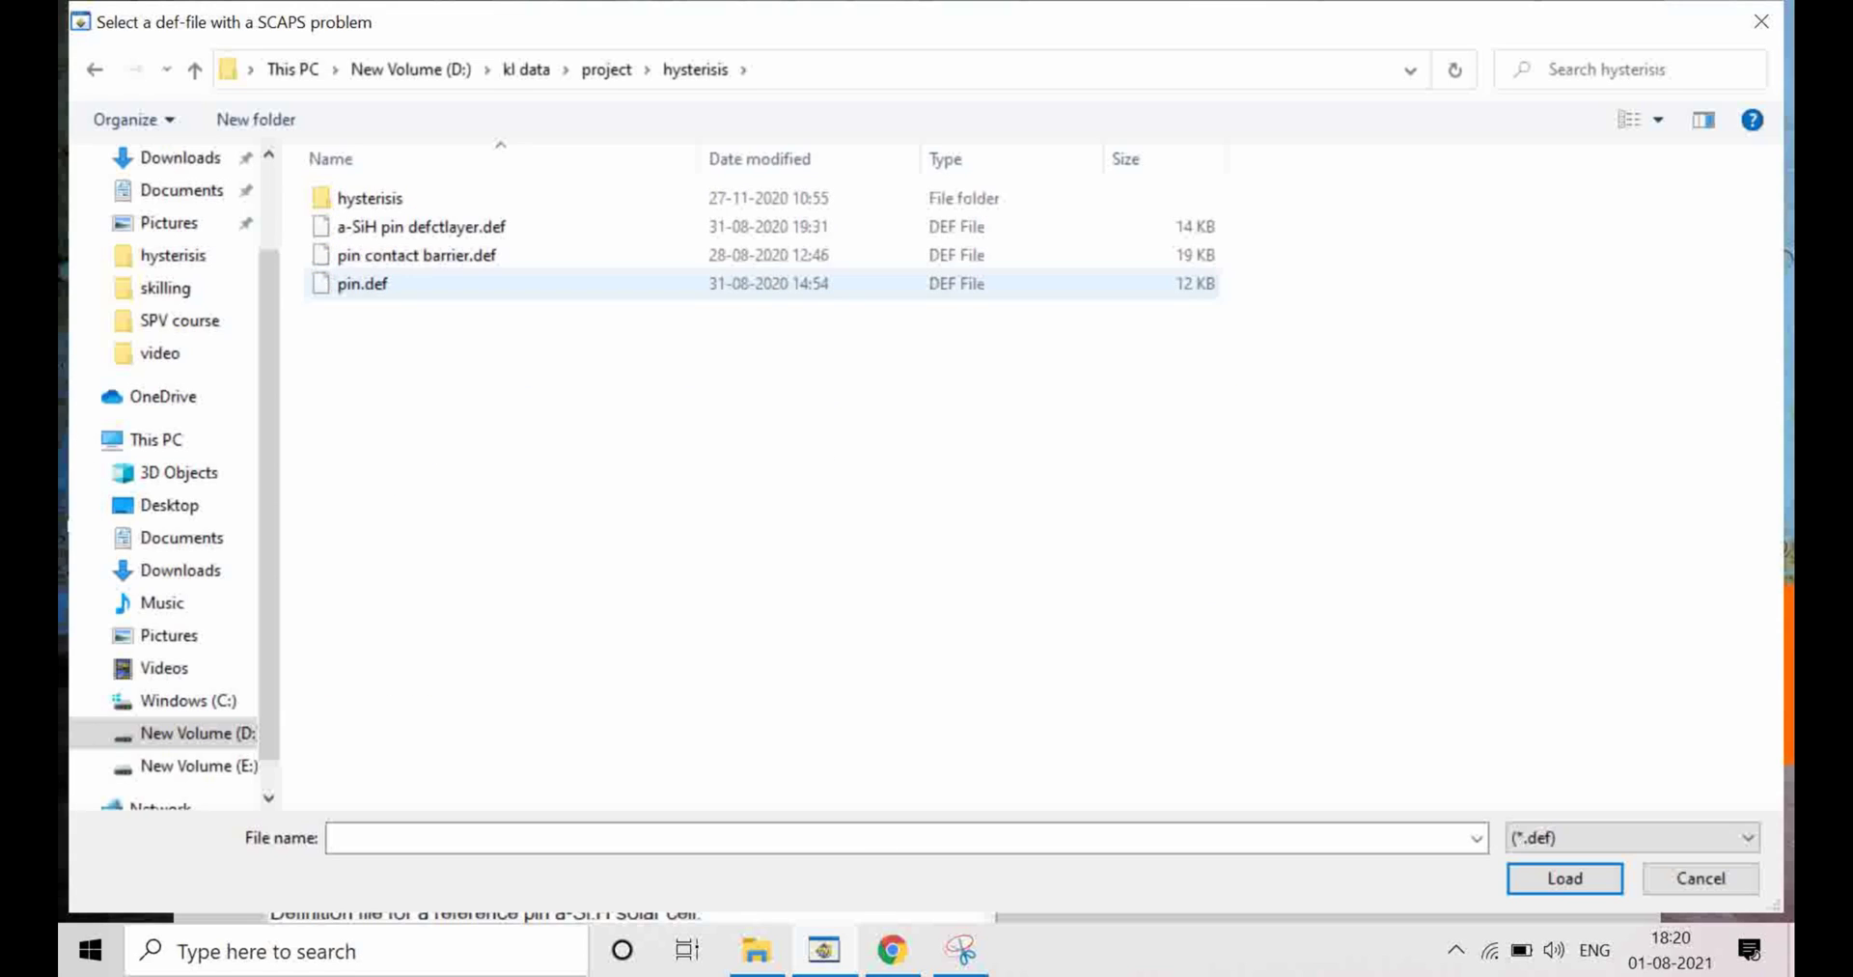
click(362, 283)
key(Return)
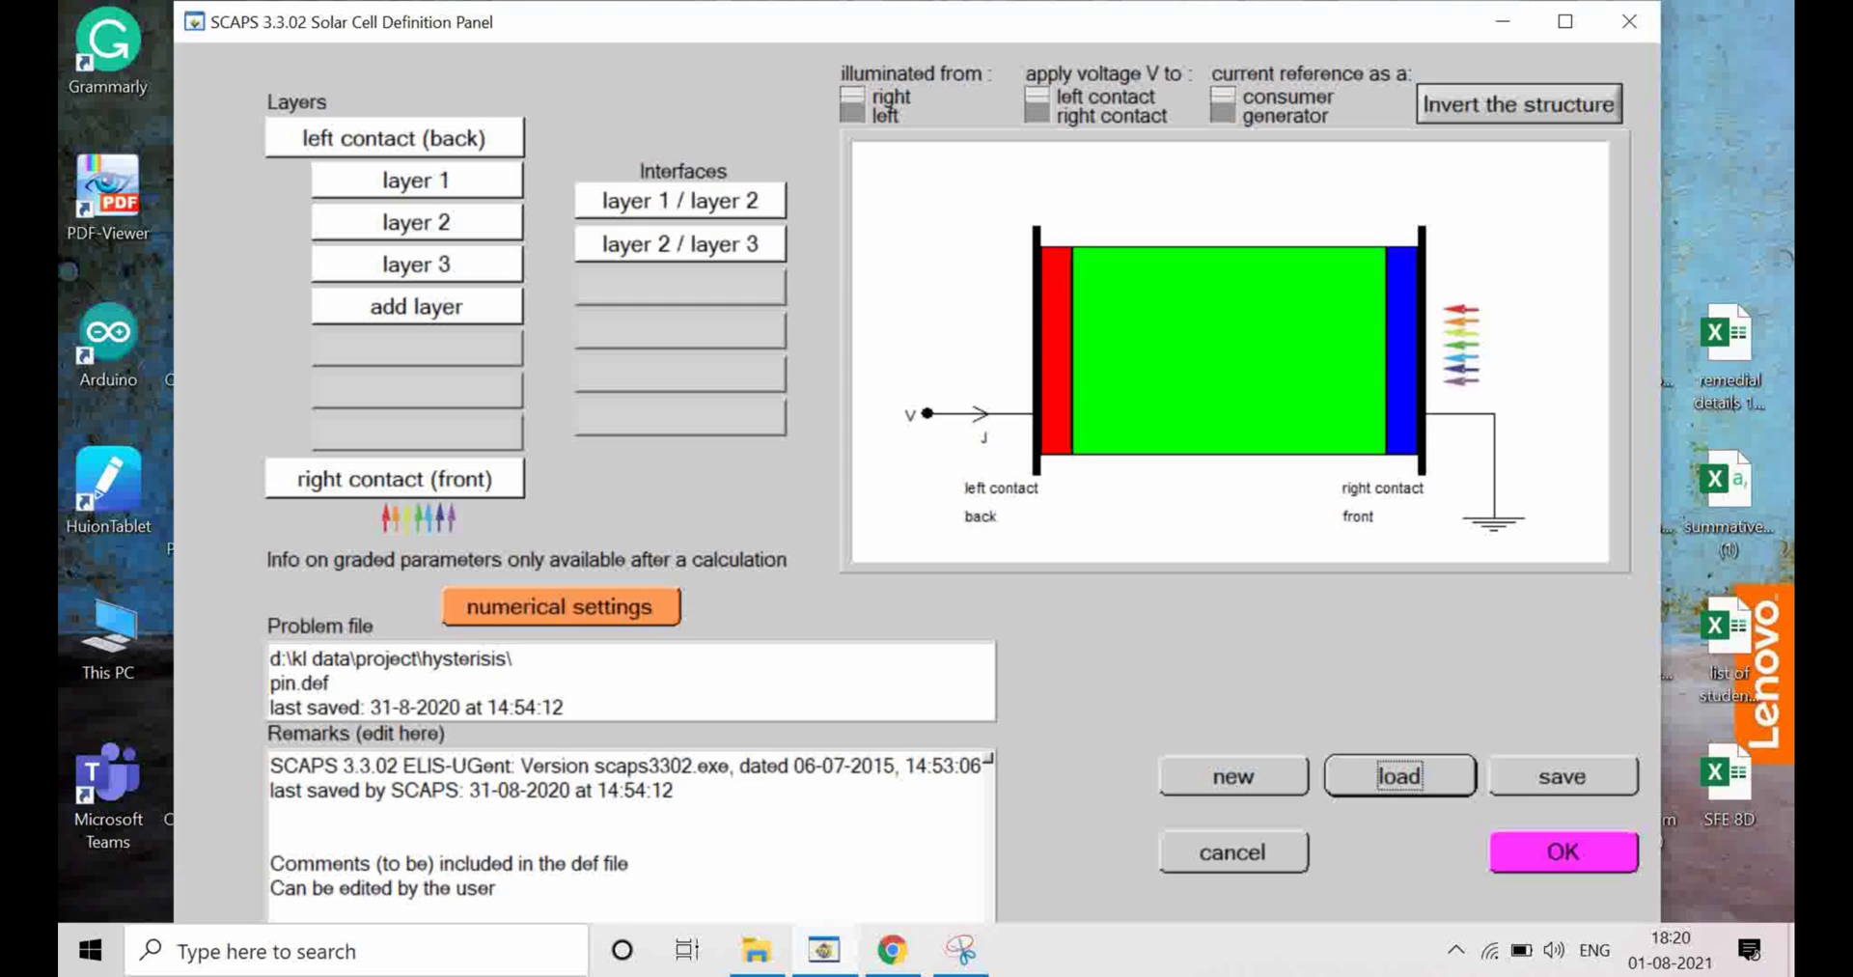
Review the Defect 1 properties of the layer 1 / layer 2 and layer 2 / layer 3 interfaces.
click(680, 200)
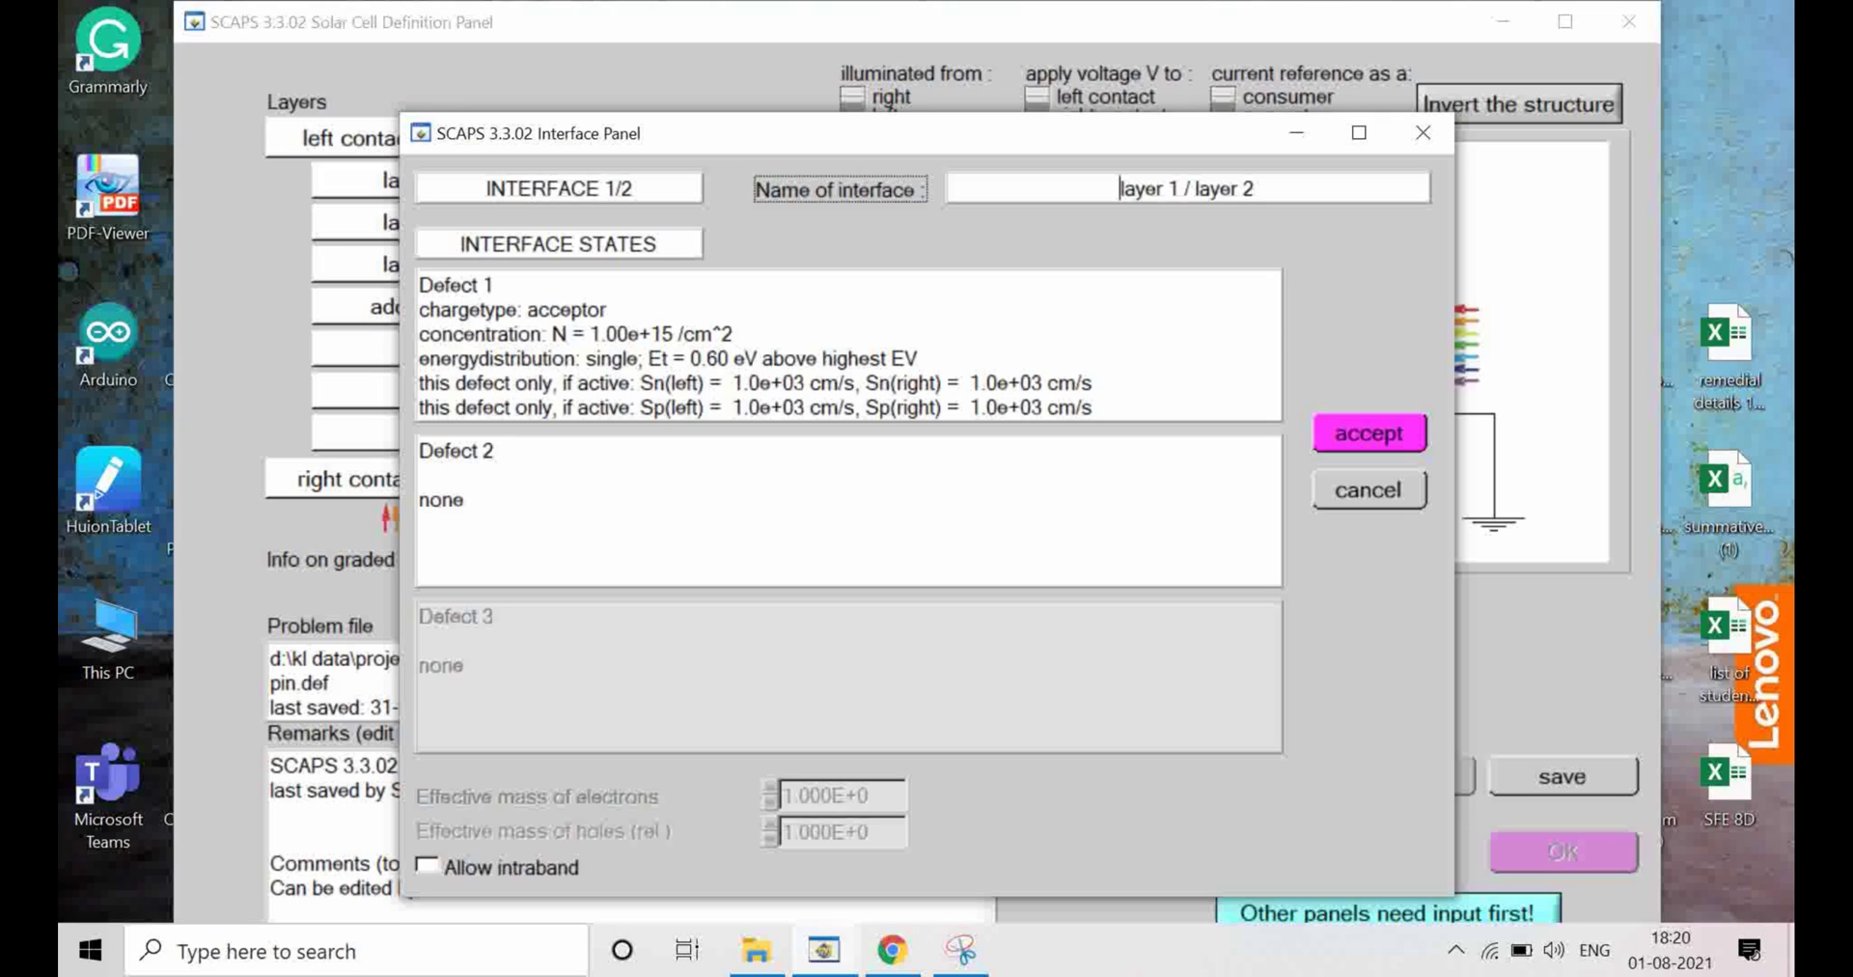
click(1368, 432)
click(1368, 432)
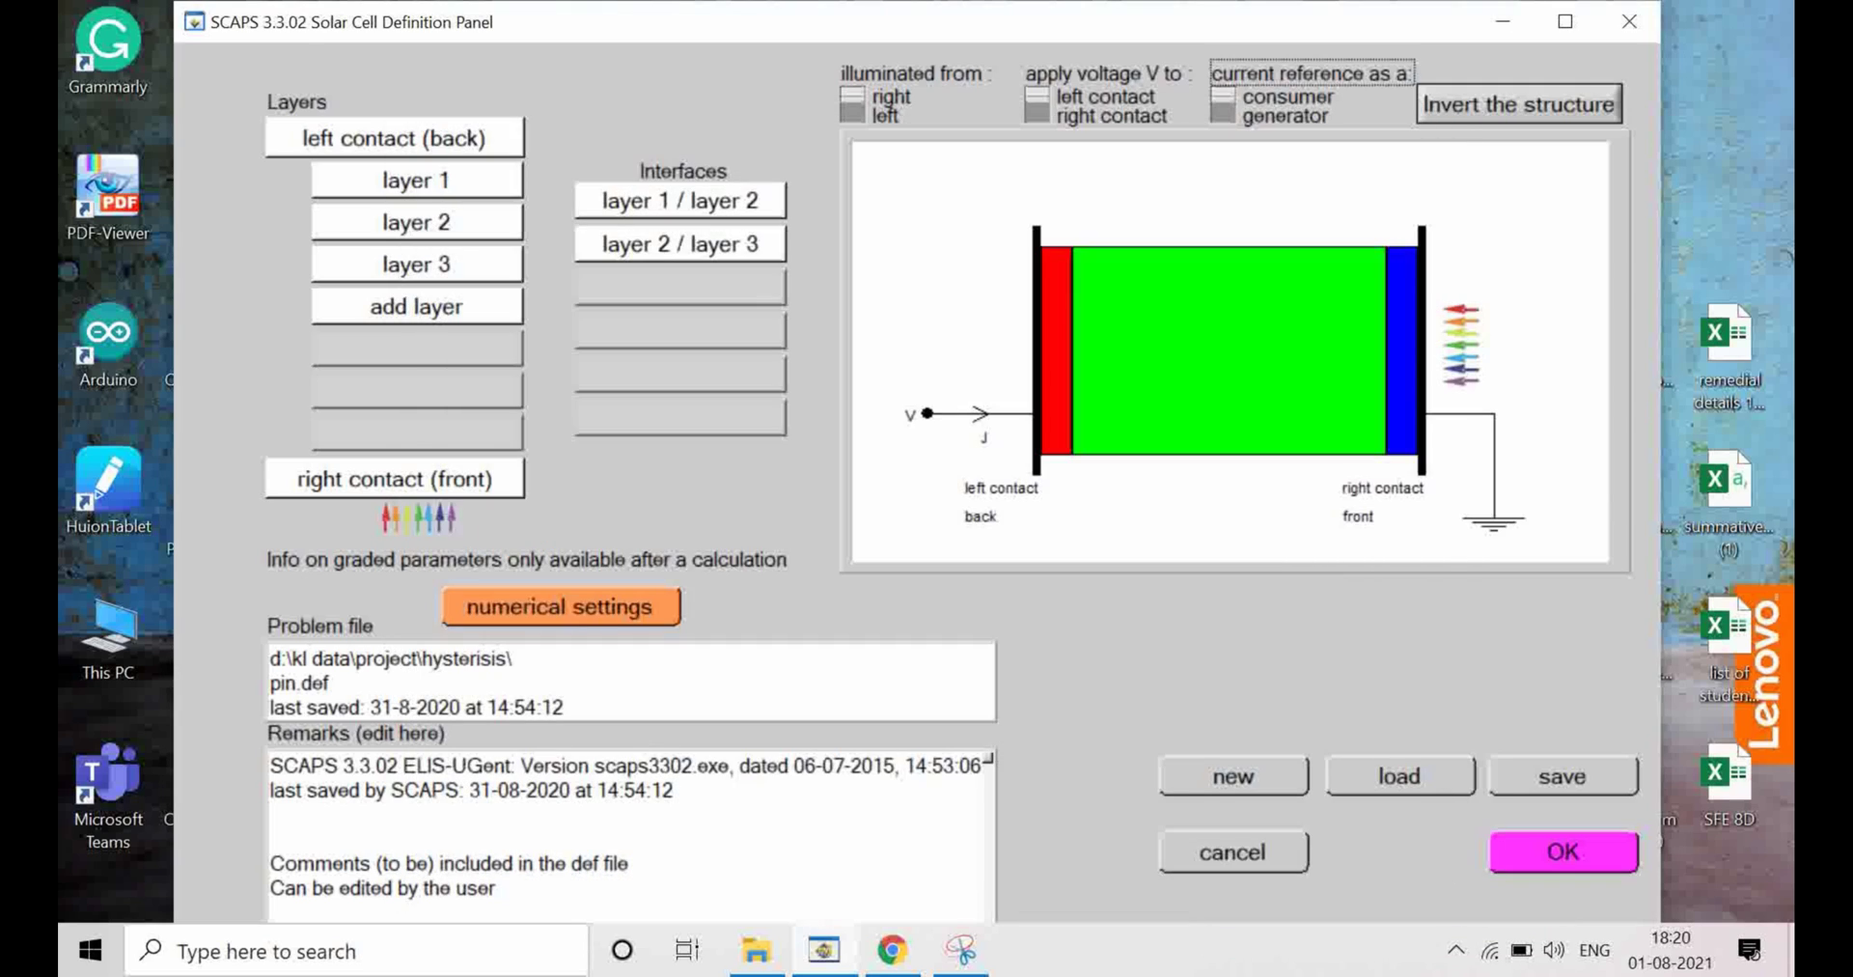
click(679, 245)
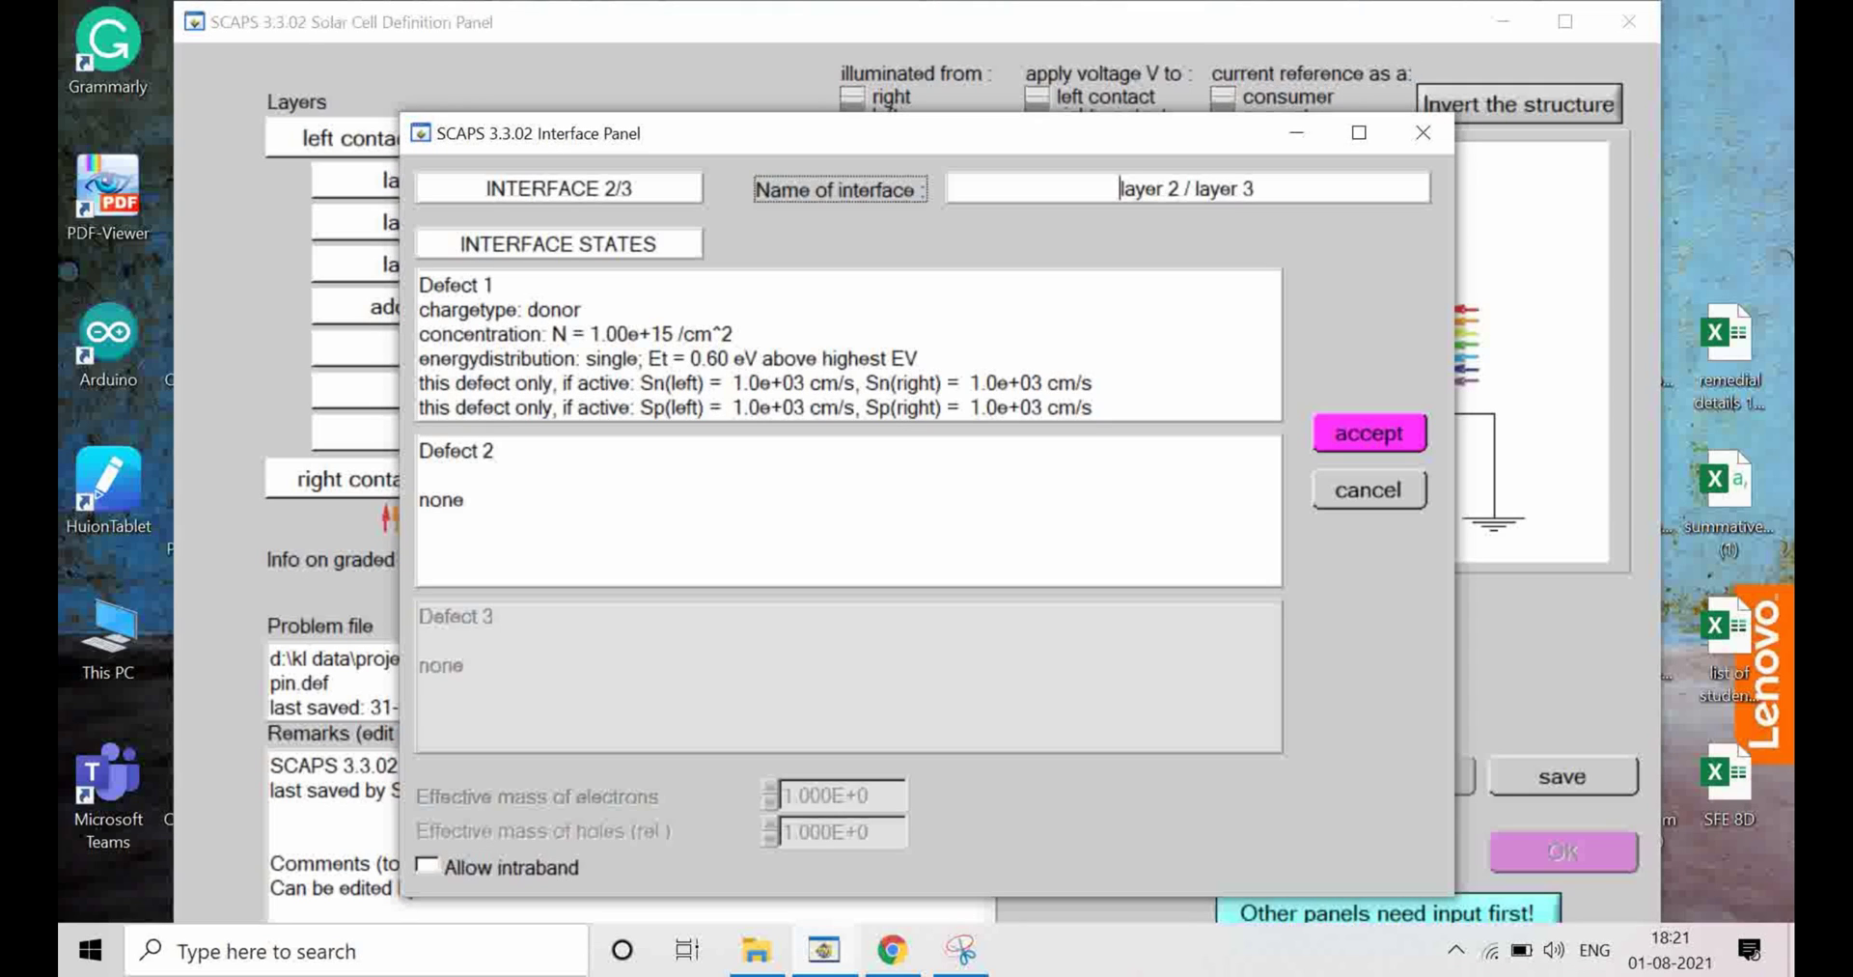
click(1369, 432)
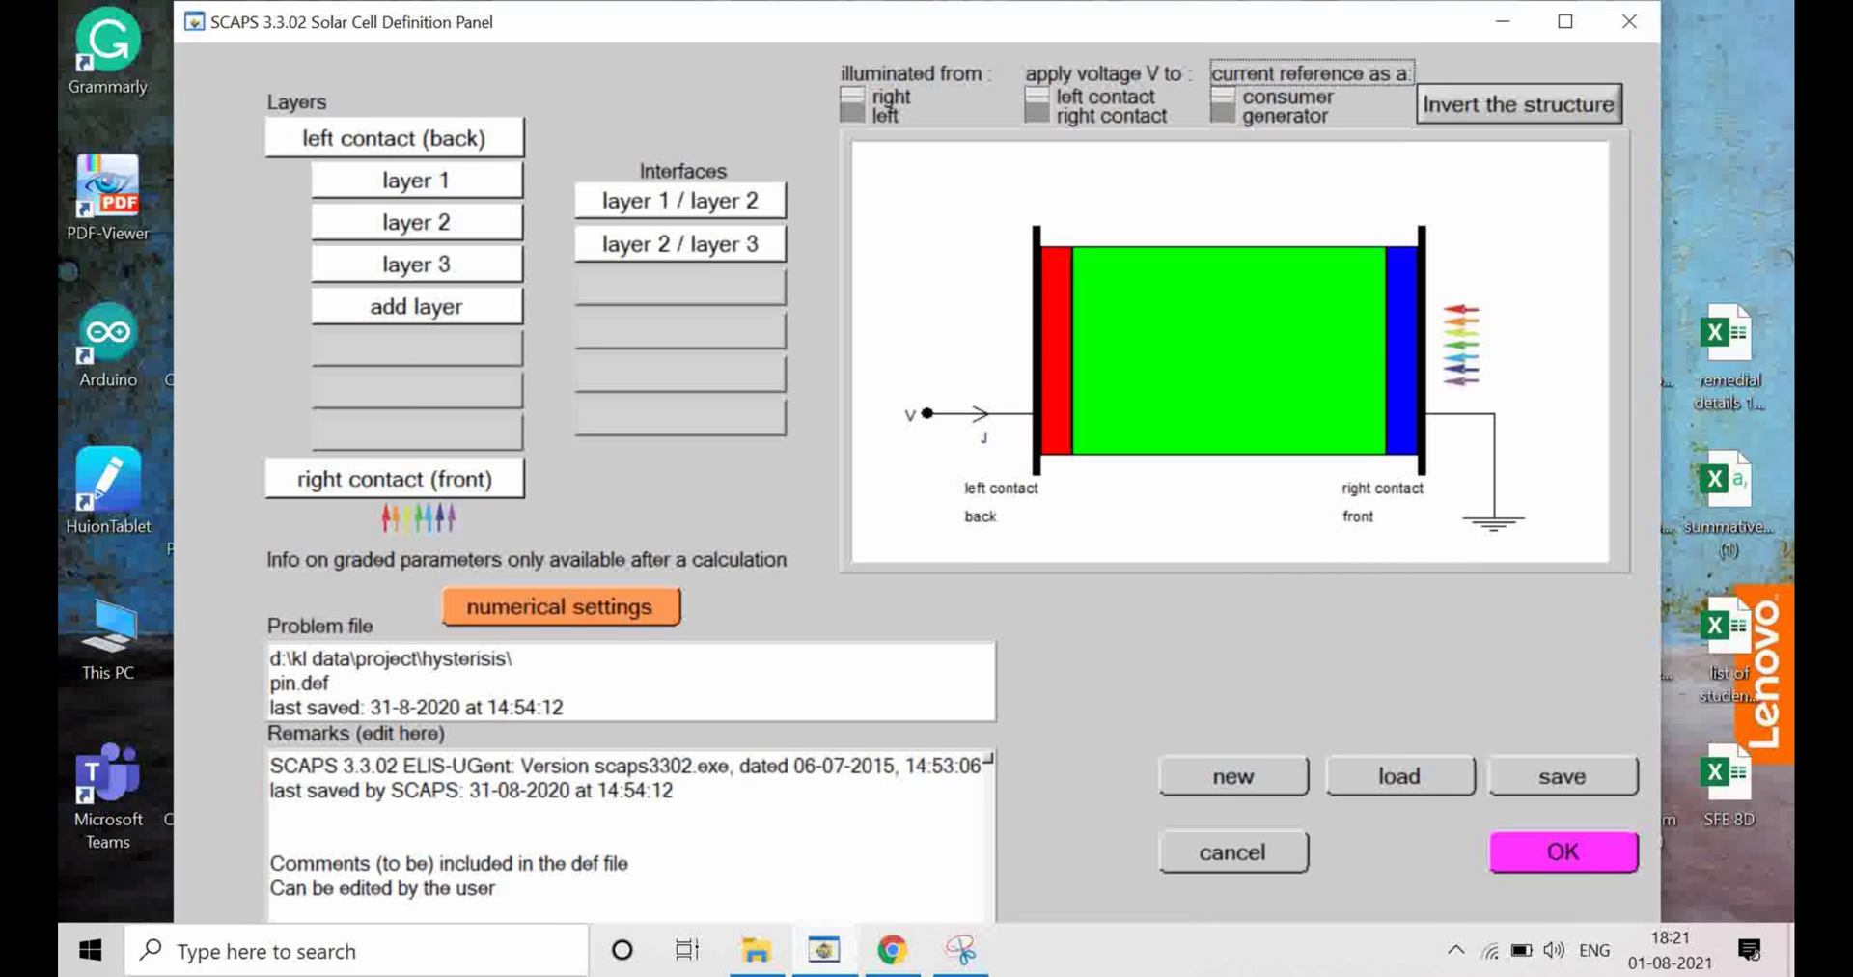
Confirm the pin.def cell definition, then run the single-shot calculation and view its I-V curve.
key(Return)
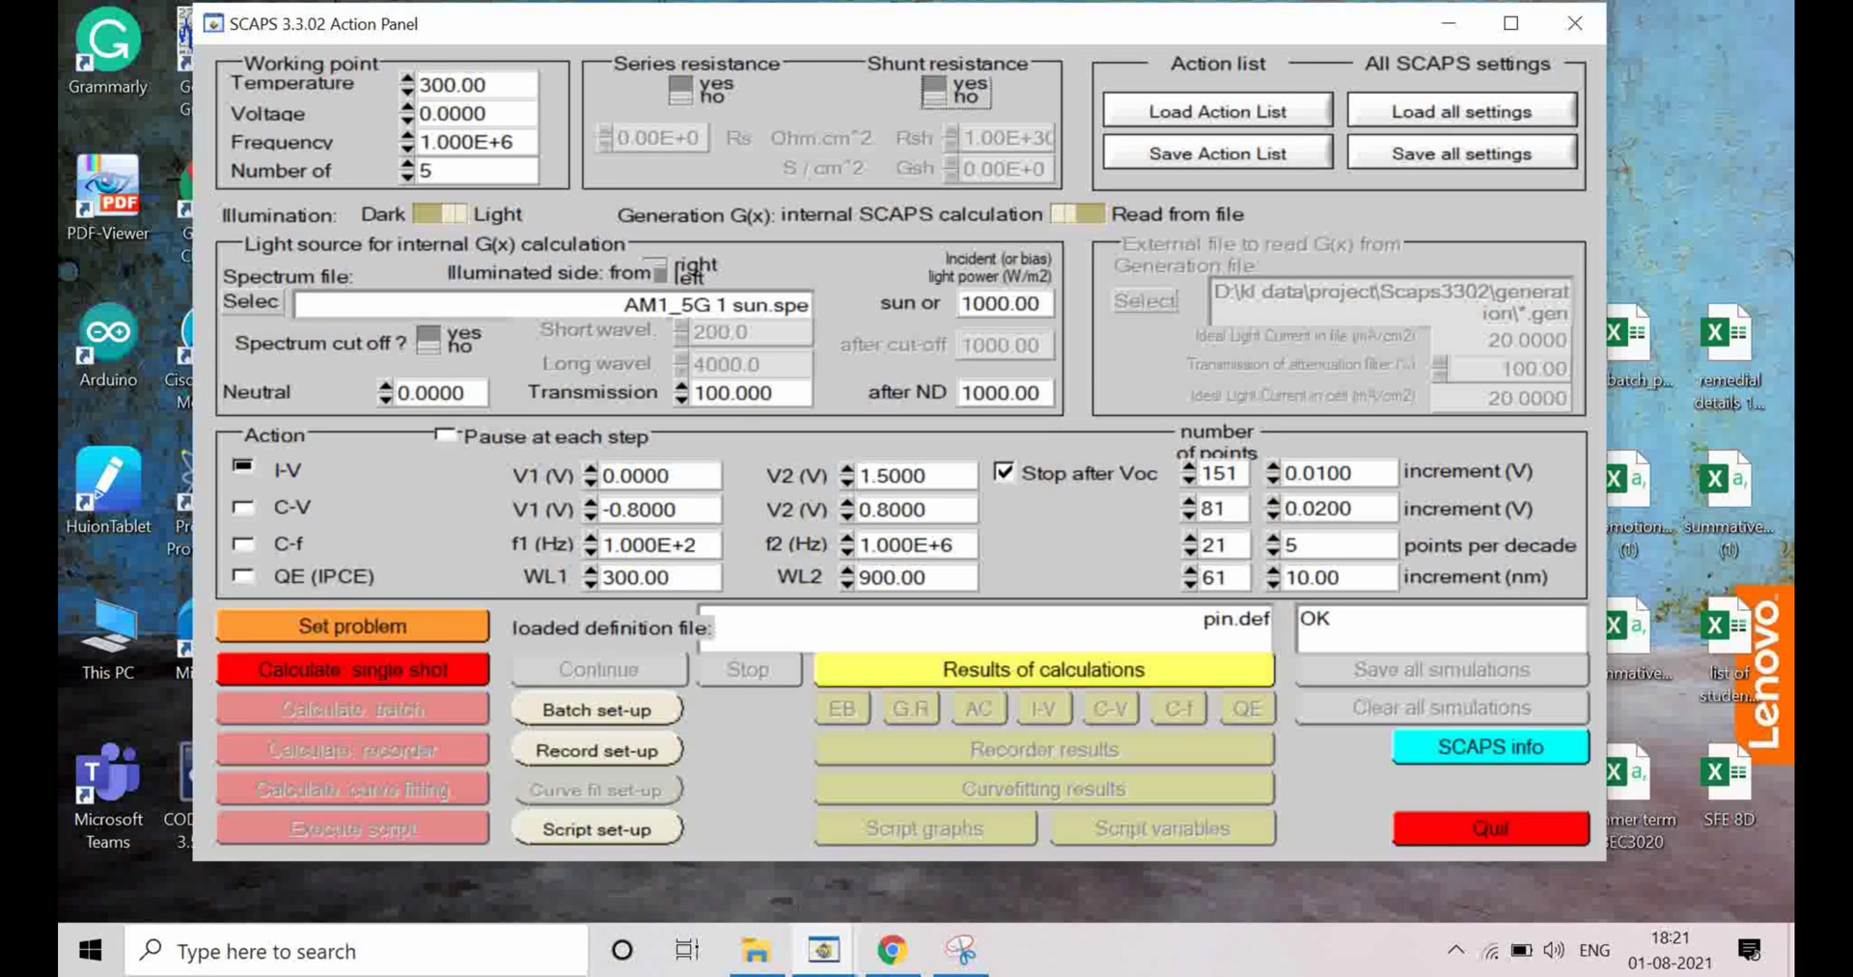
click(352, 669)
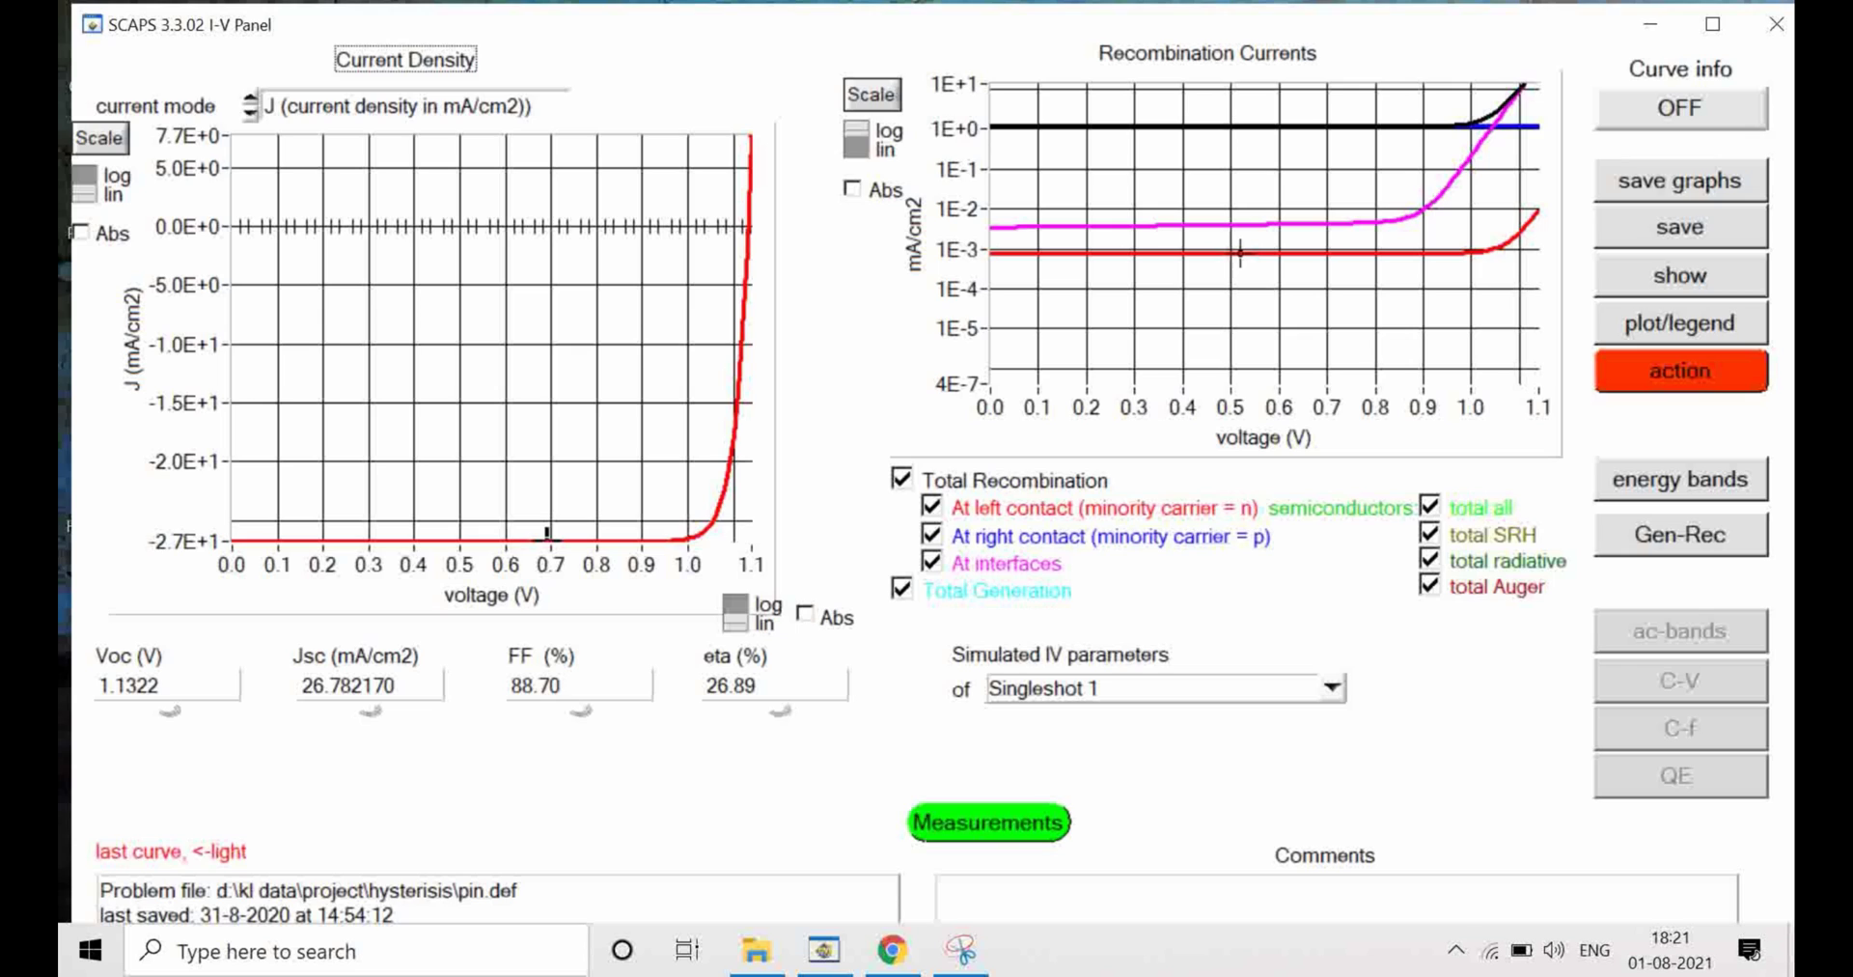
click(1679, 370)
Reopen the cell definition and change Defect 1 of the layer 1 / layer 2 interface to donor type.
click(371, 625)
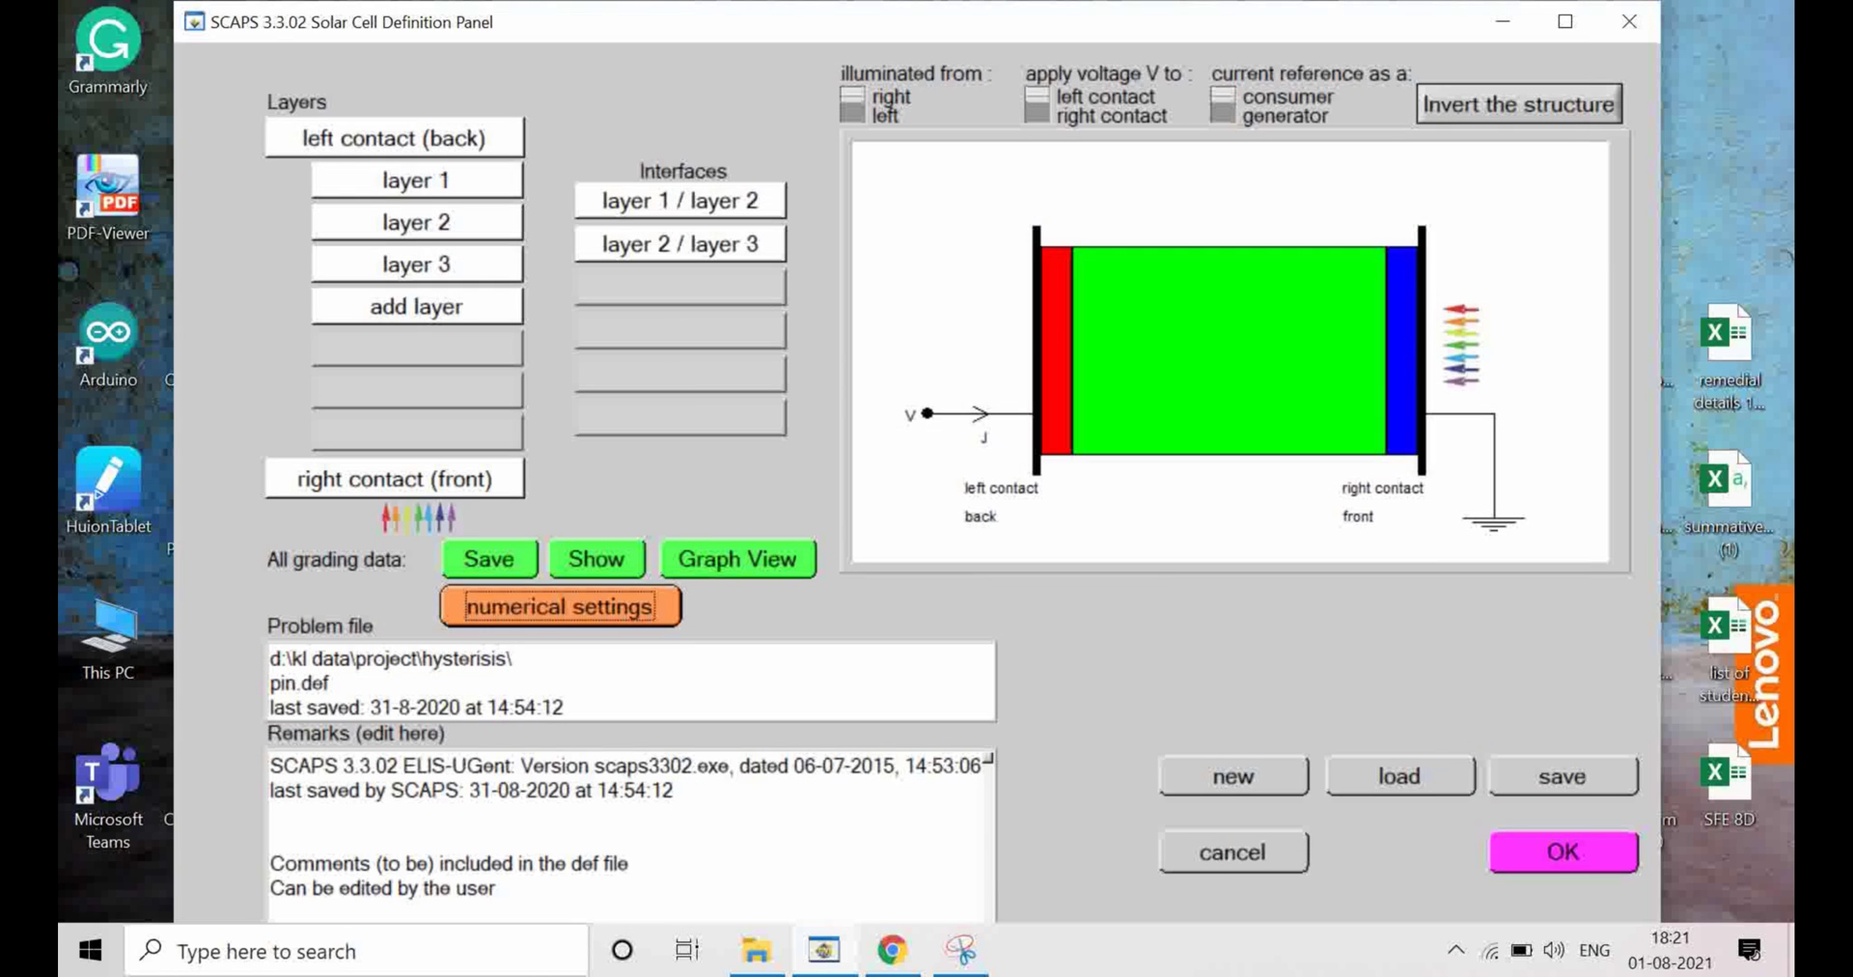
click(680, 200)
click(848, 345)
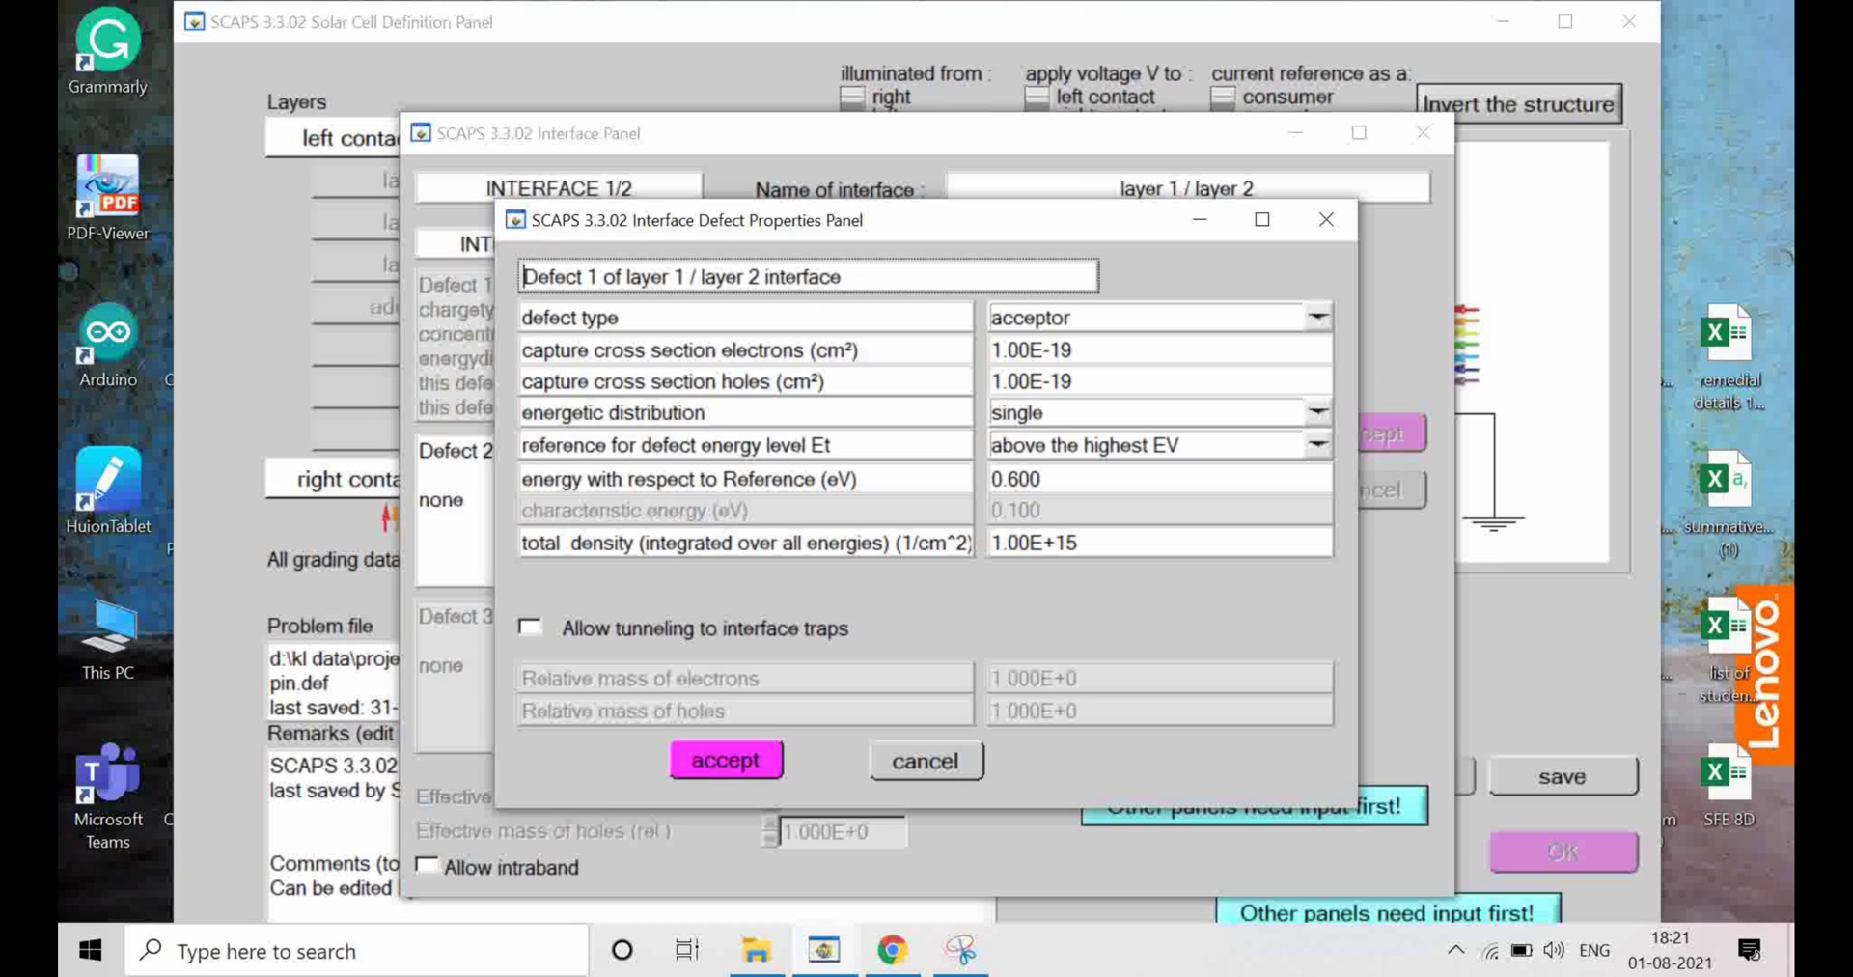
click(1158, 317)
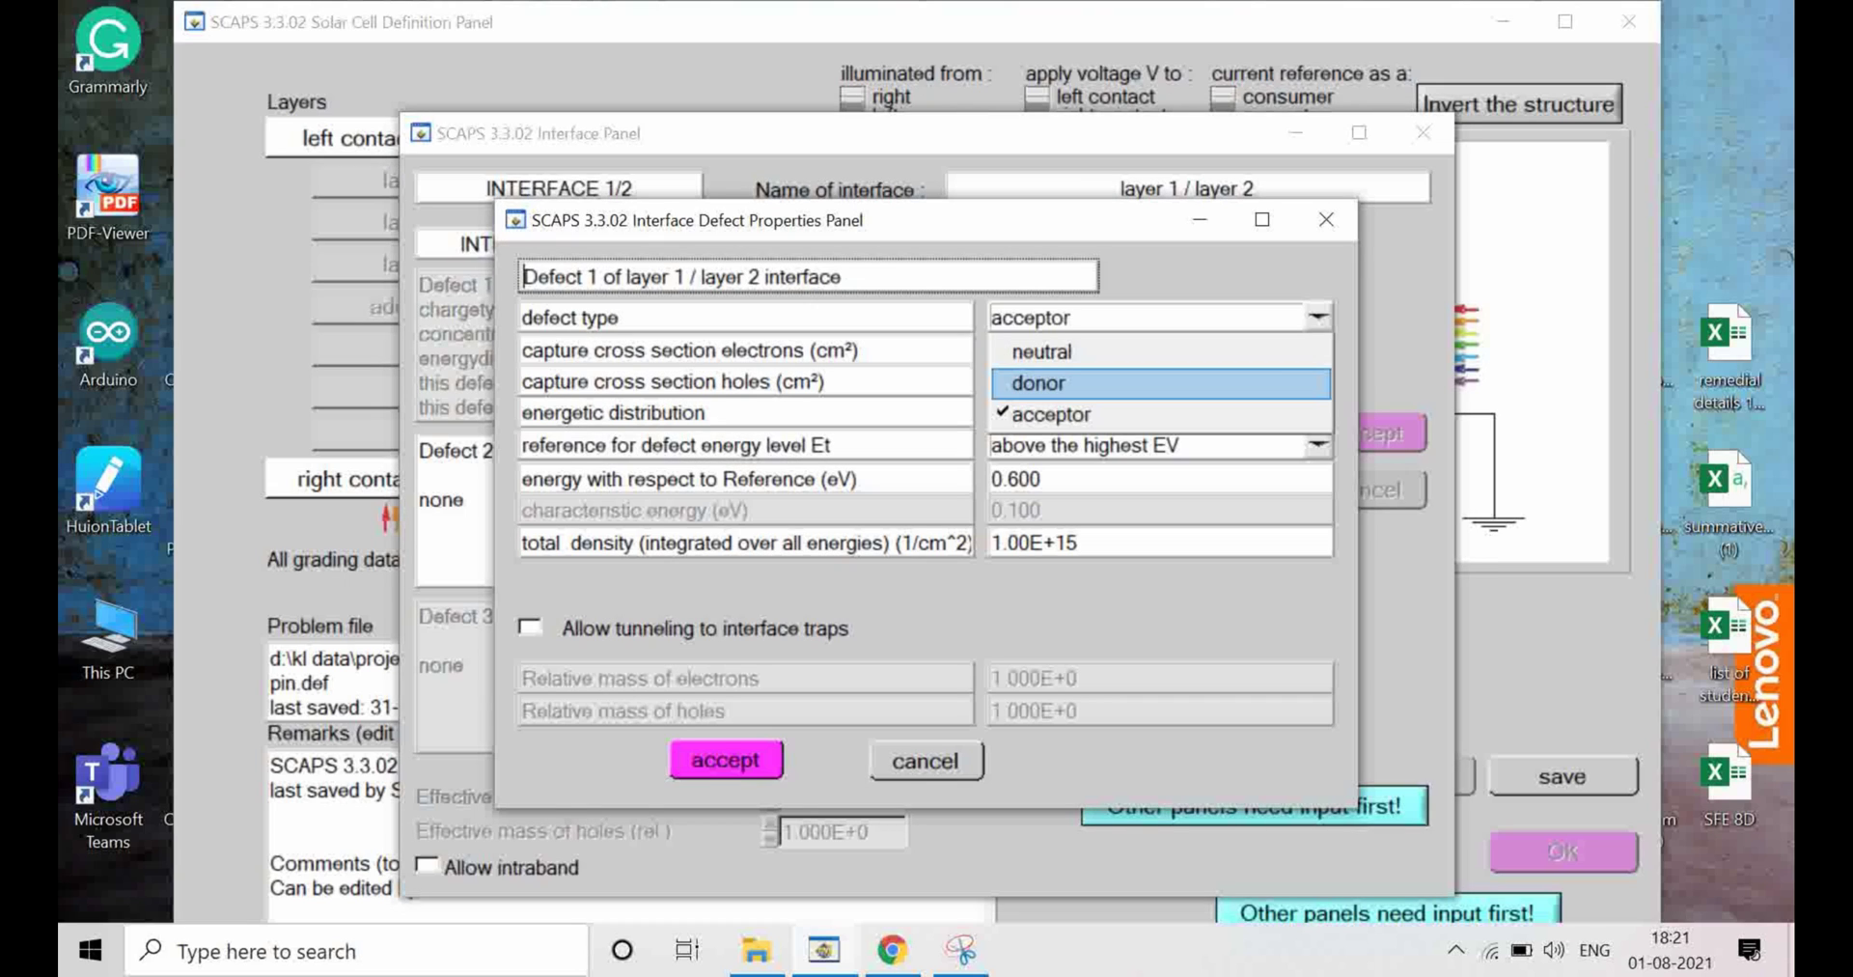
click(1158, 383)
click(725, 760)
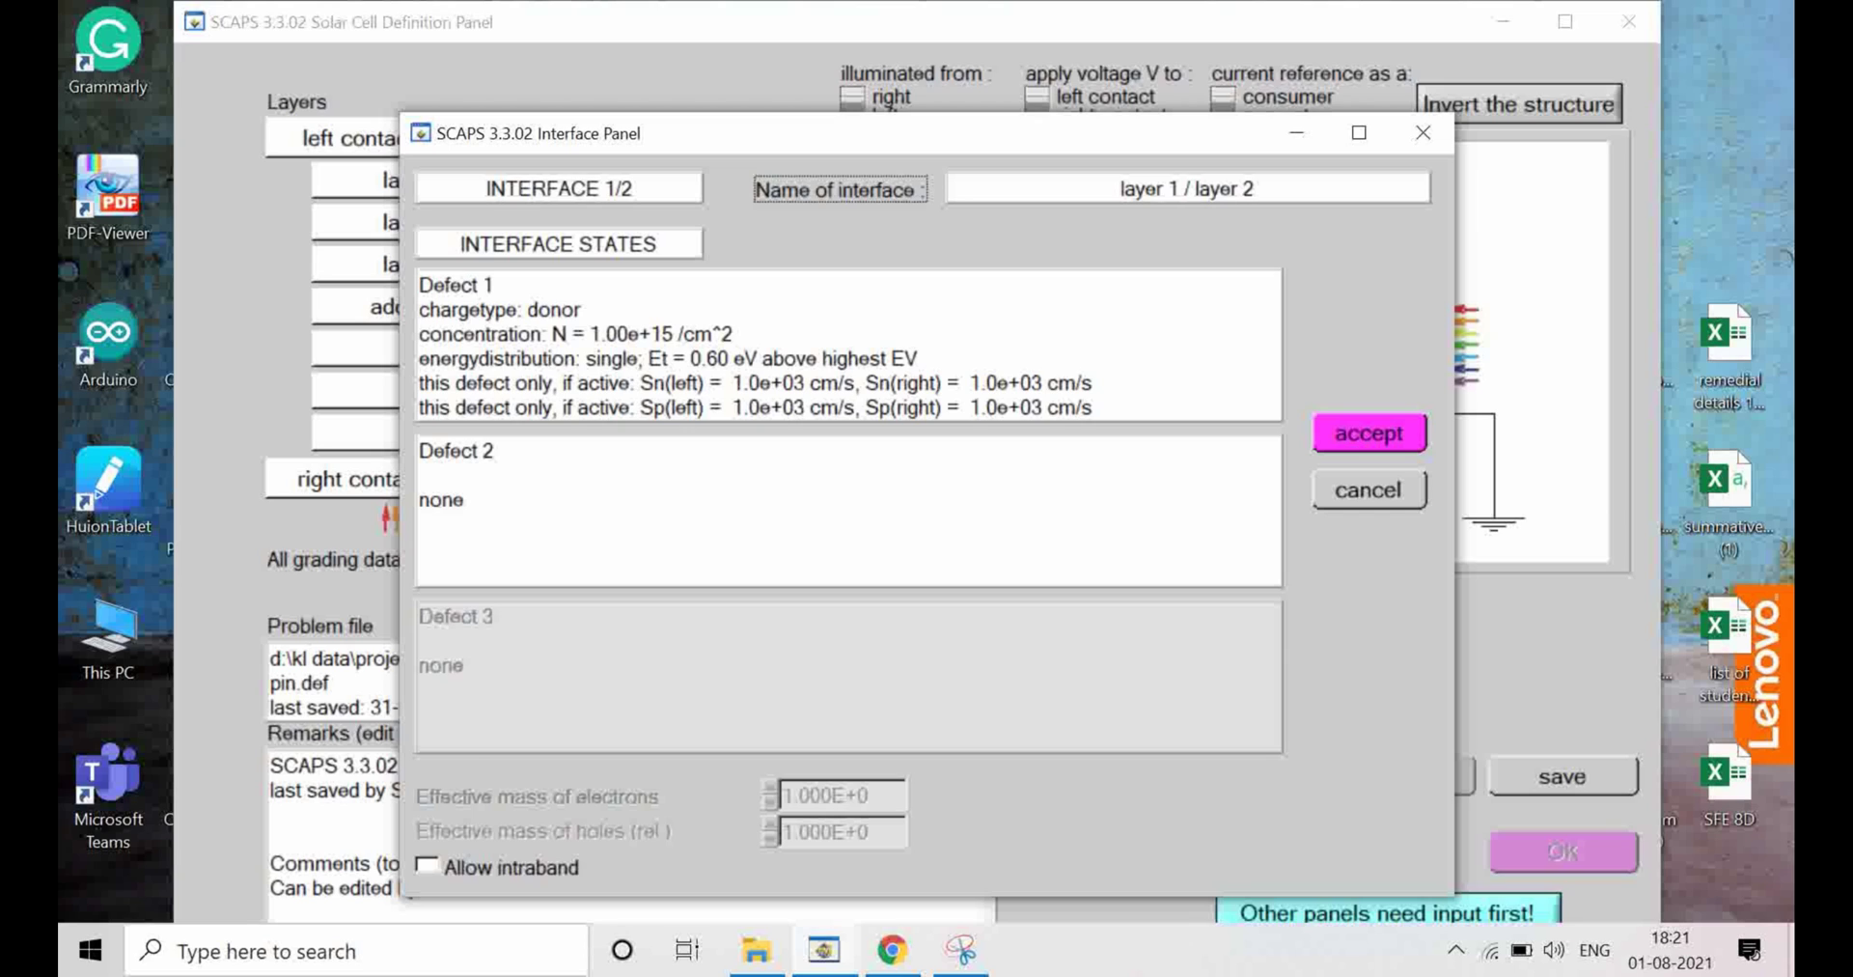
click(1380, 432)
Change Defect 1 of the layer 2 / layer 3 interface to acceptor type and accept the interface.
click(679, 244)
click(849, 345)
click(1317, 317)
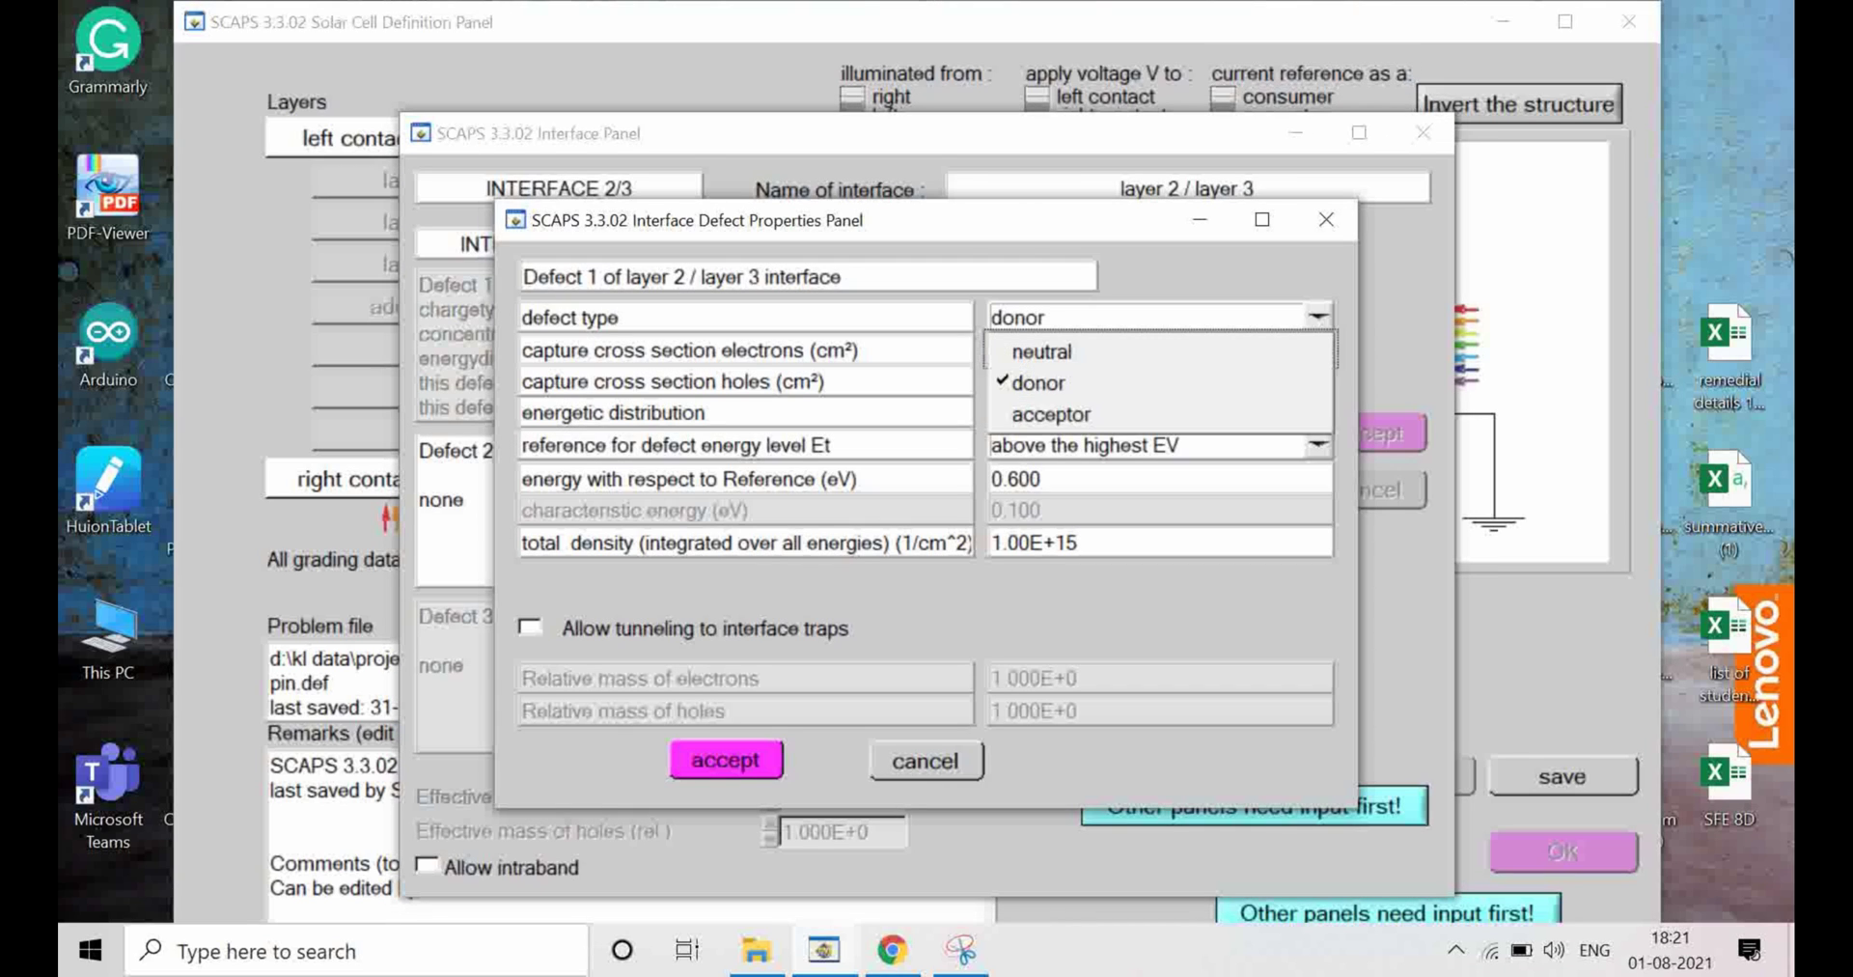
click(1023, 410)
click(725, 760)
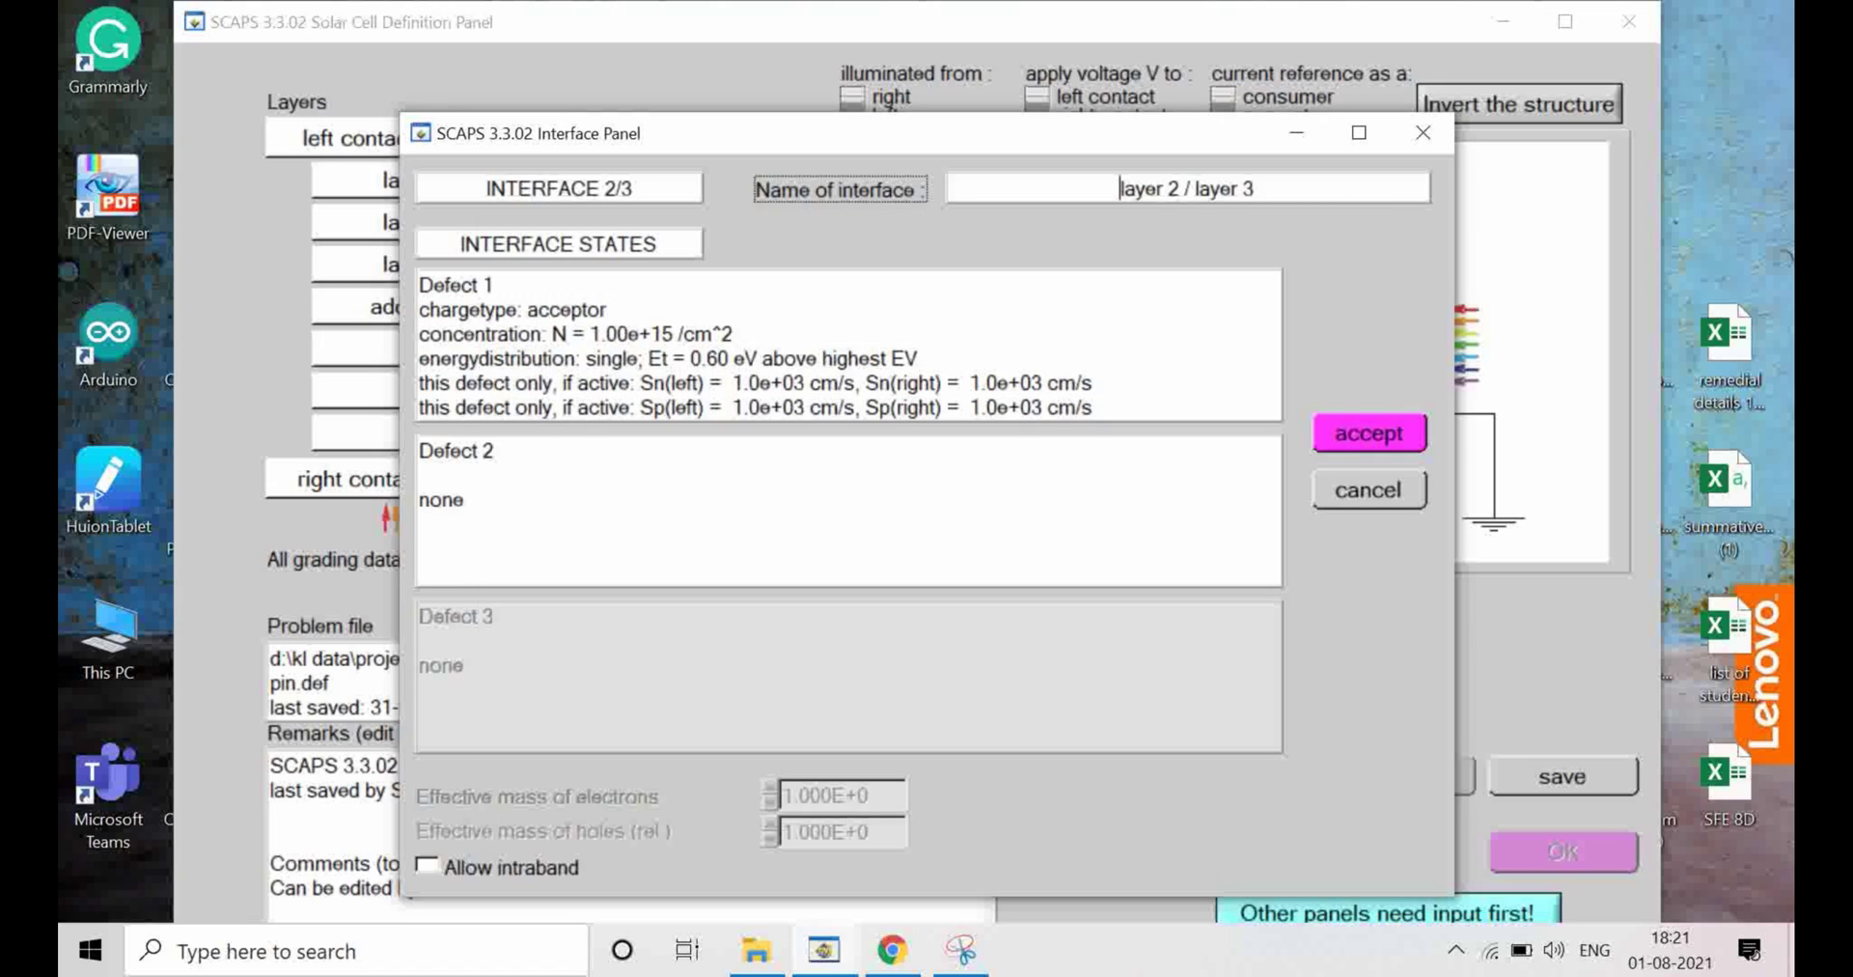
click(1370, 433)
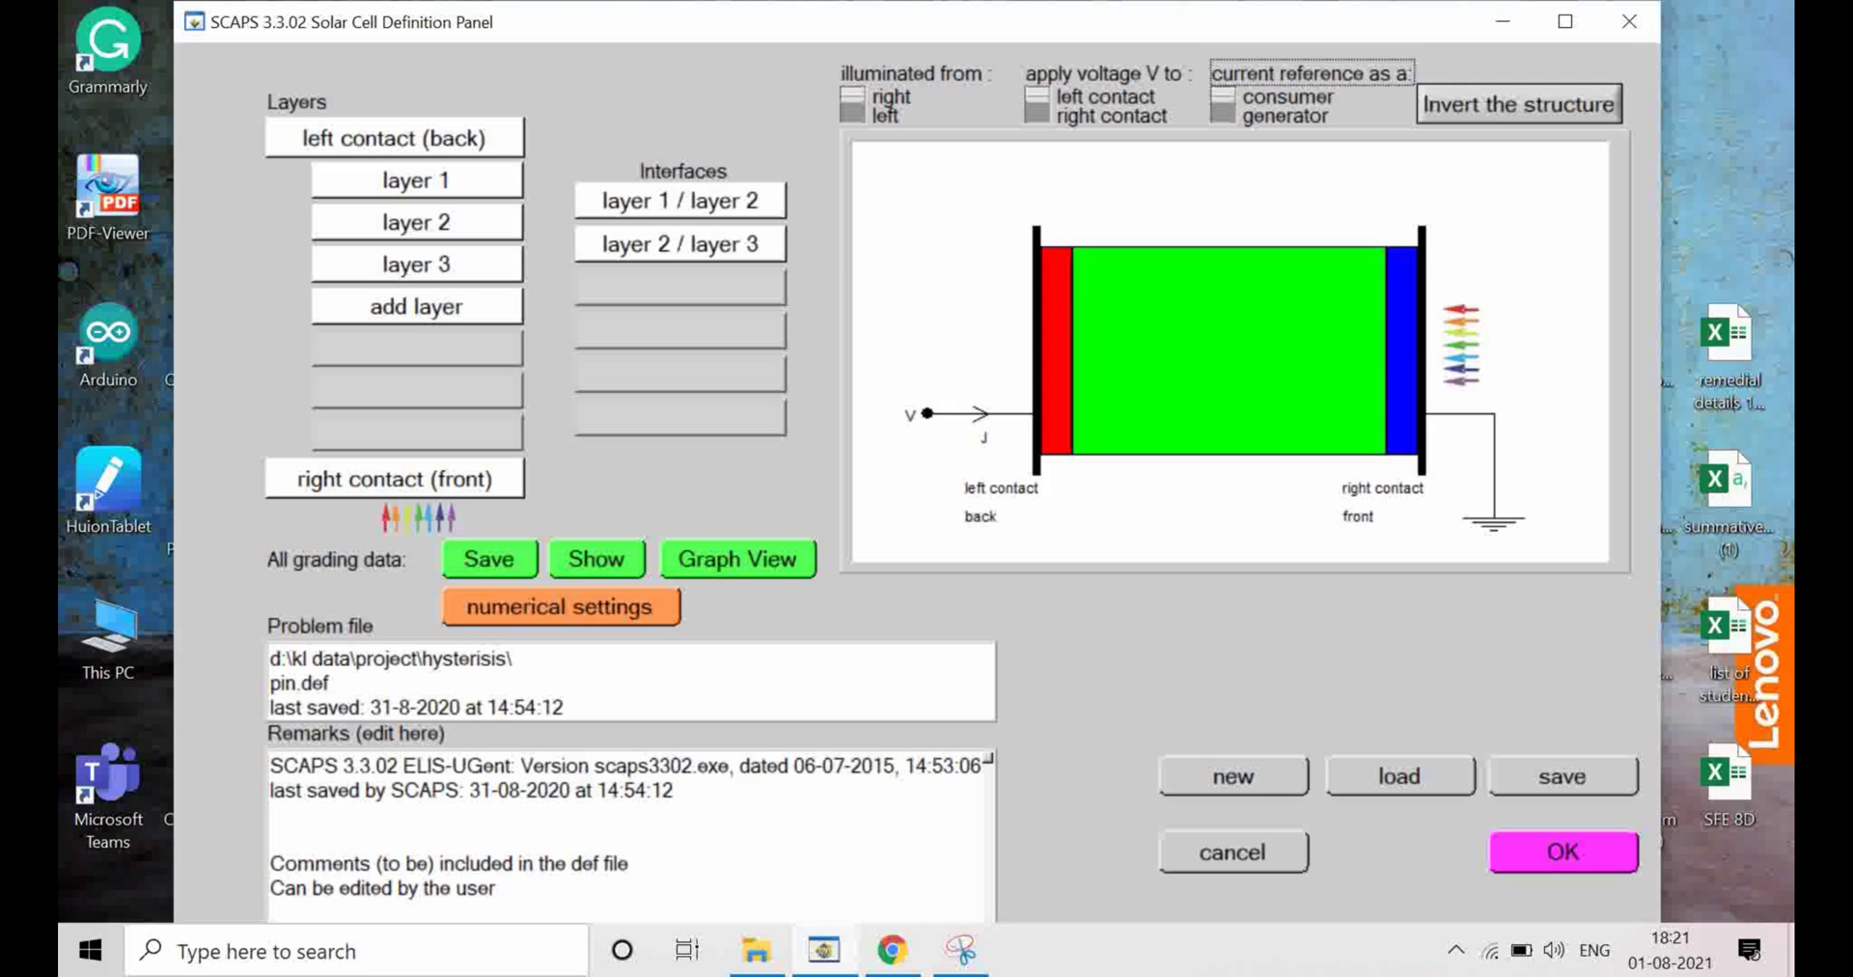
Confirm the cell definition with the swapped interface defects and run a second single-shot calculation.
click(1563, 852)
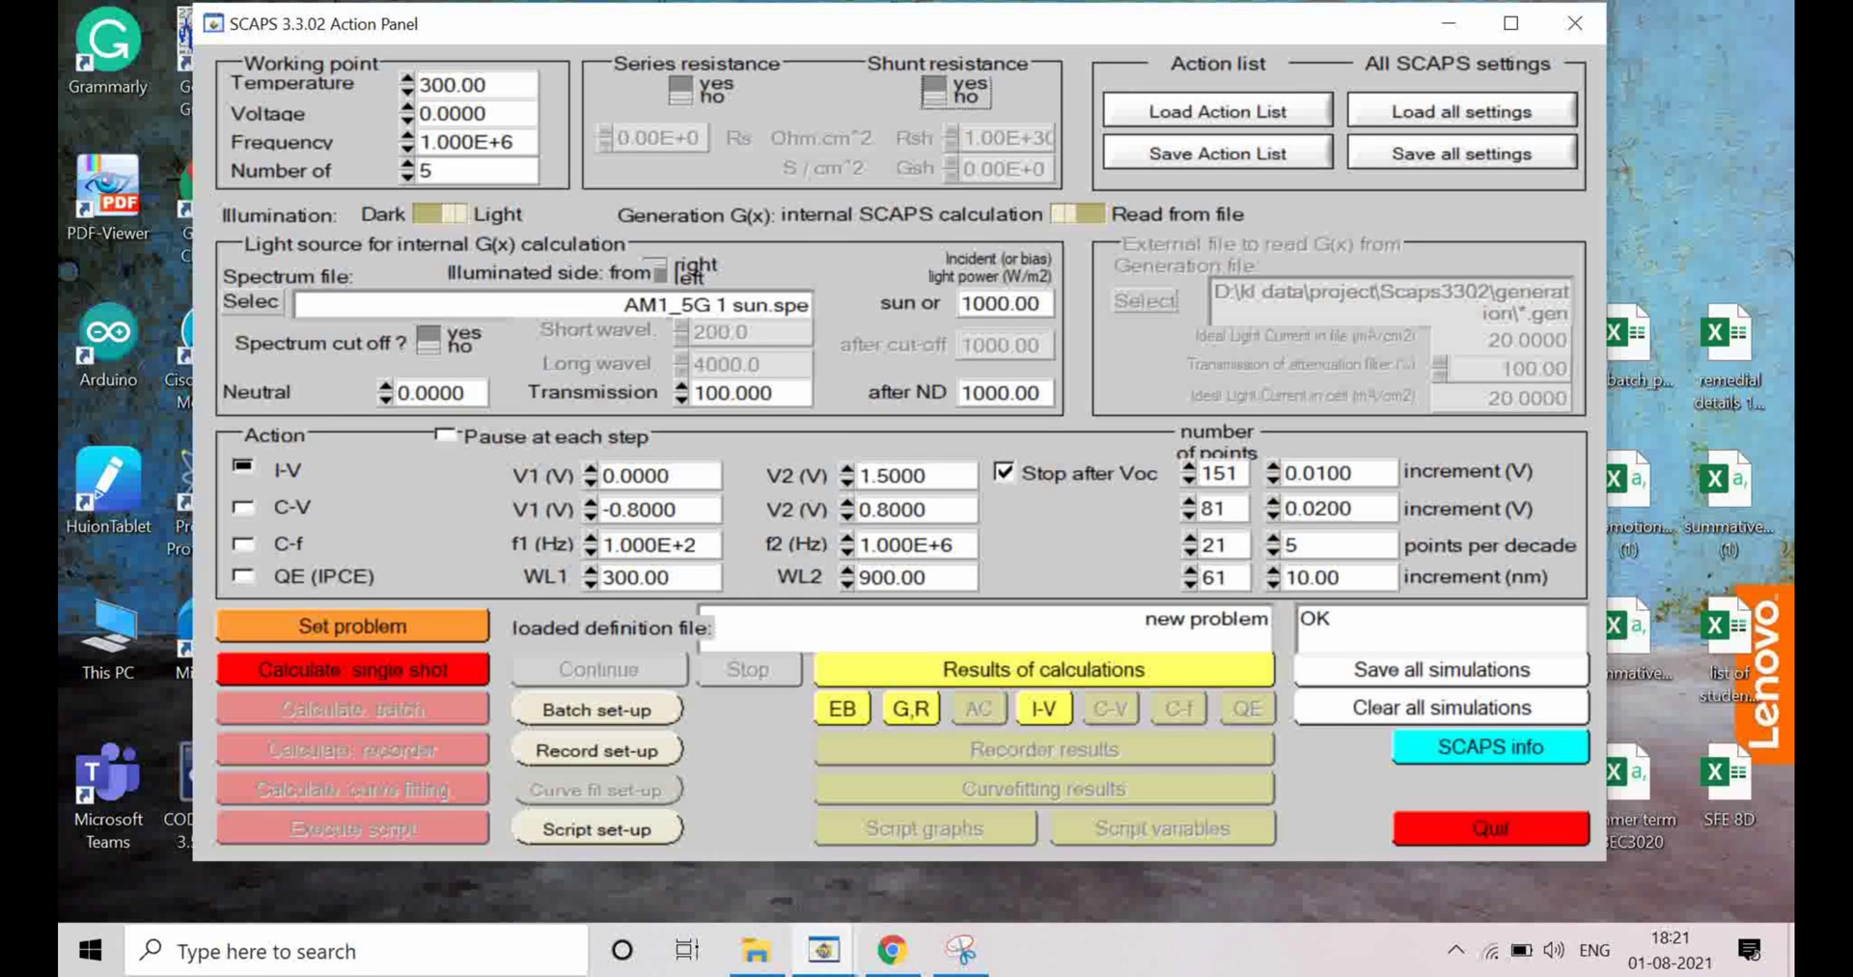
click(351, 669)
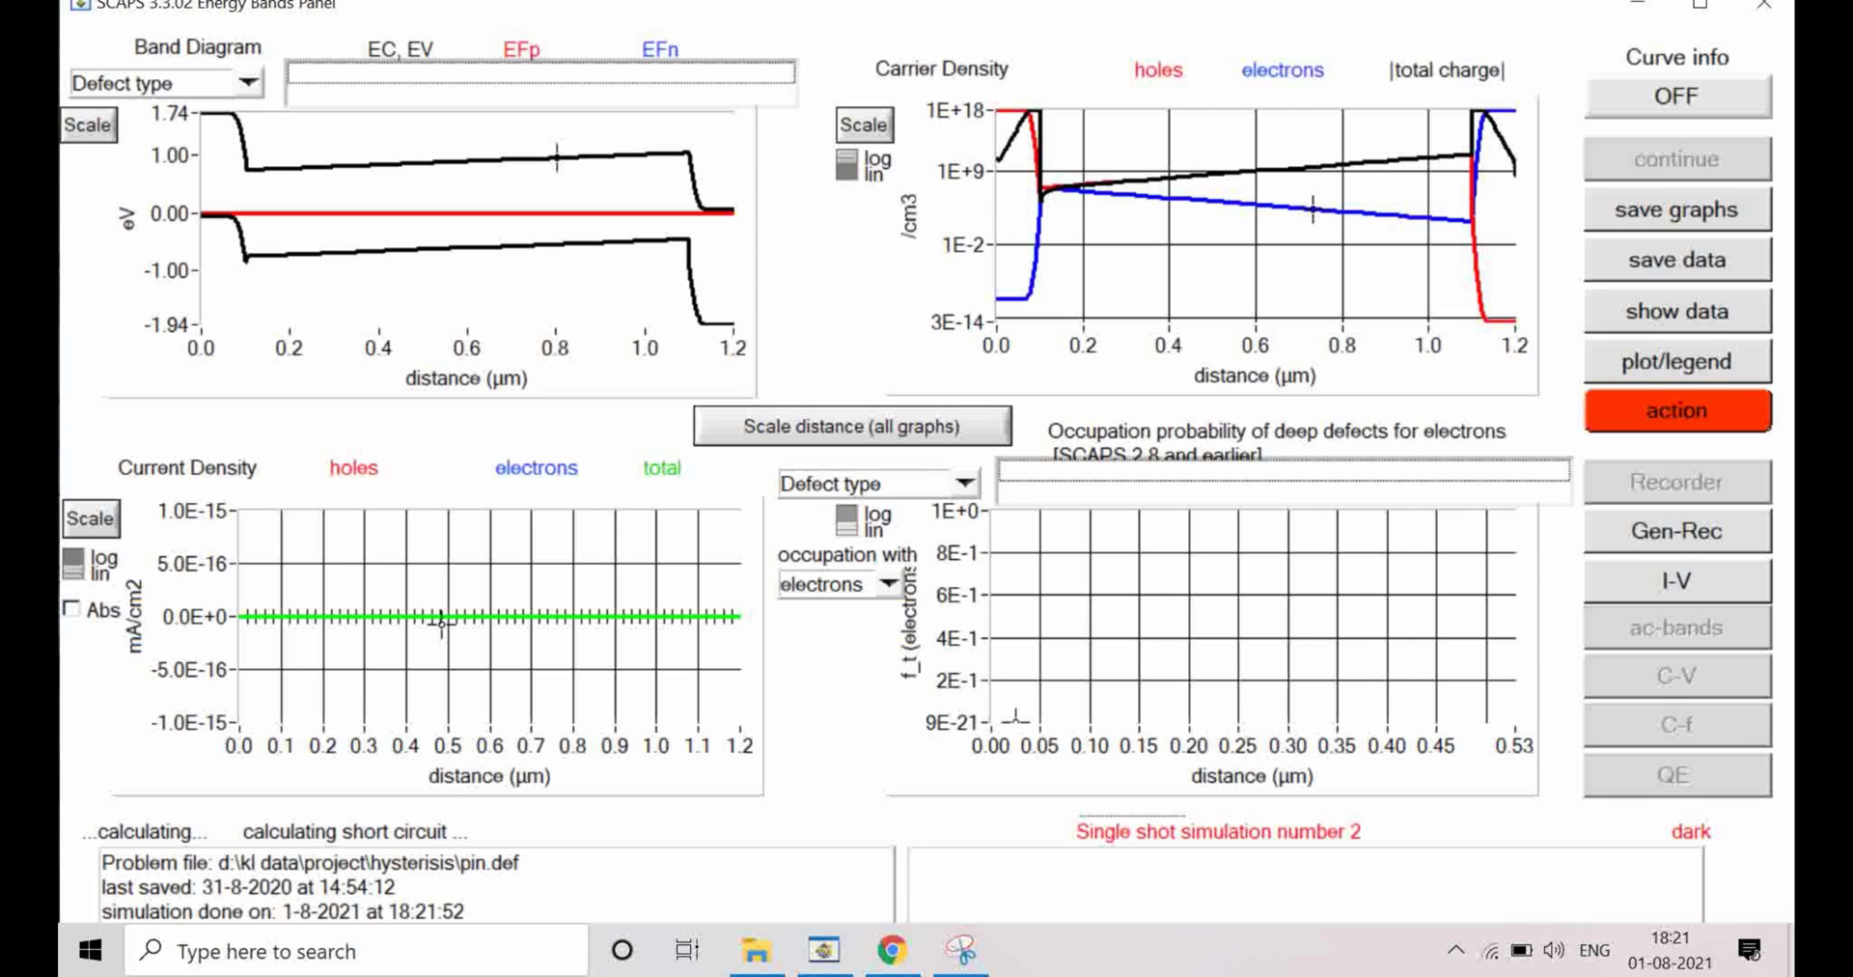